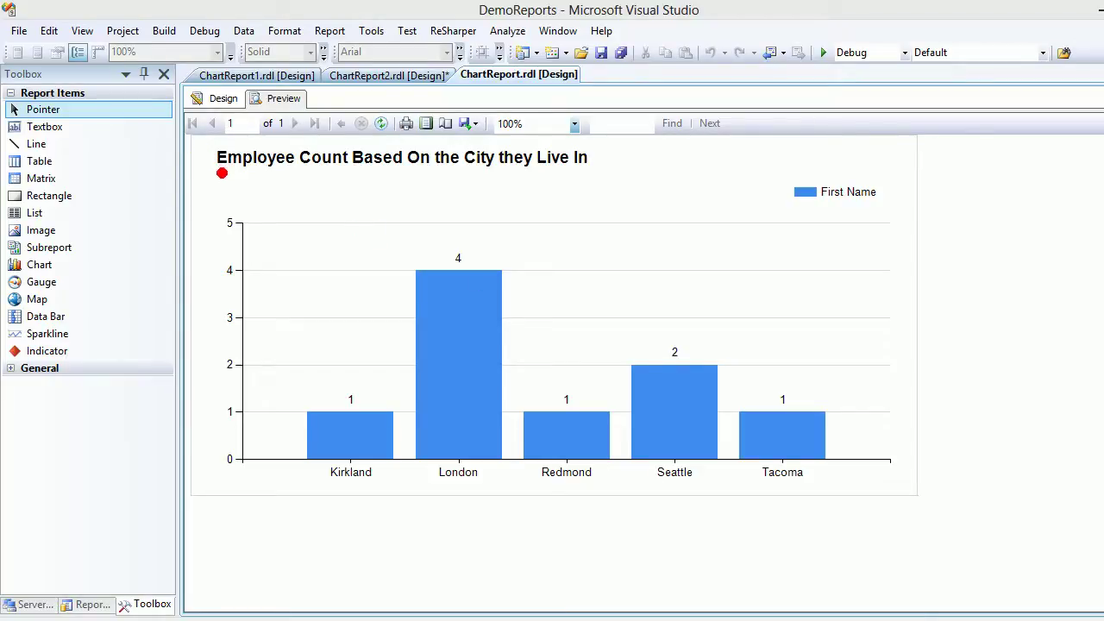
drag(221, 180, 567, 195)
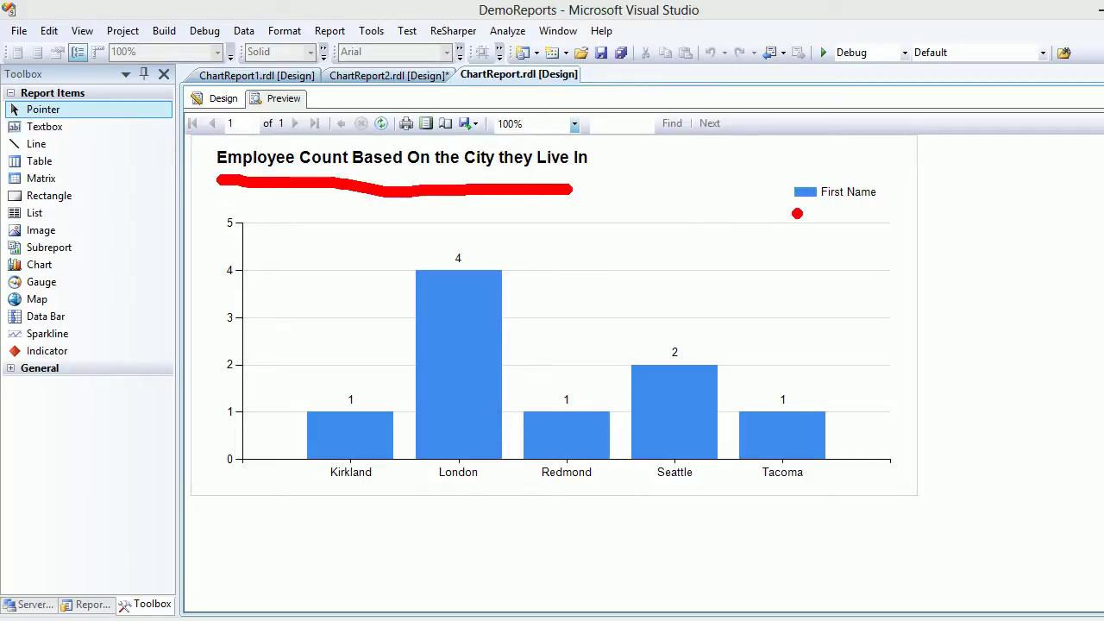
drag(796, 213, 880, 215)
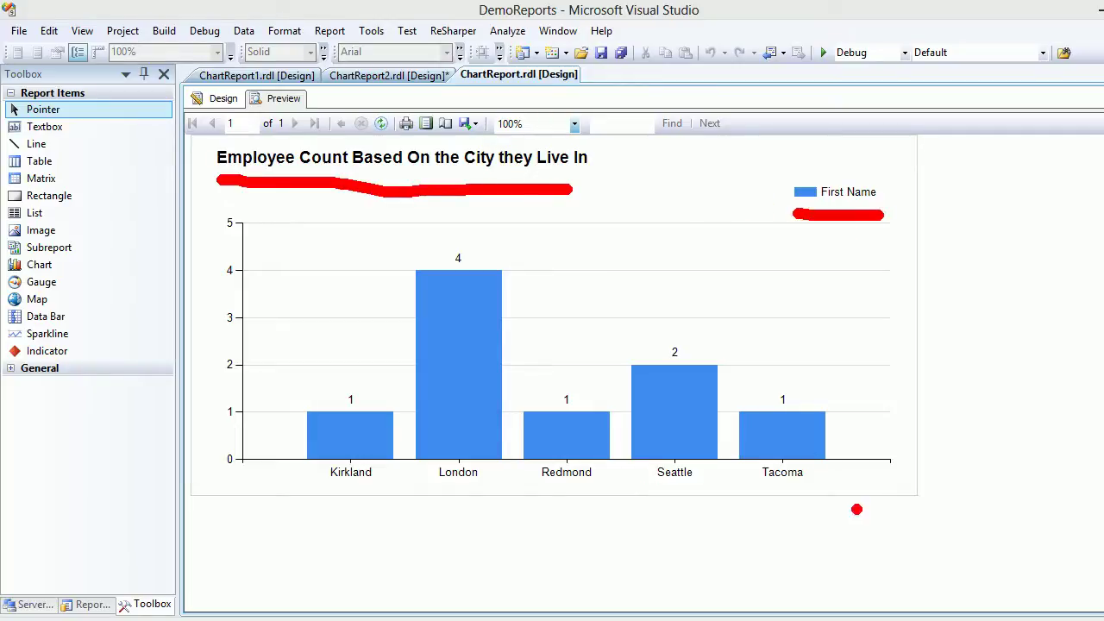
mouse_move(325, 489)
mouse_down()
mouse_move(549, 502)
mouse_move(804, 493)
mouse_up()
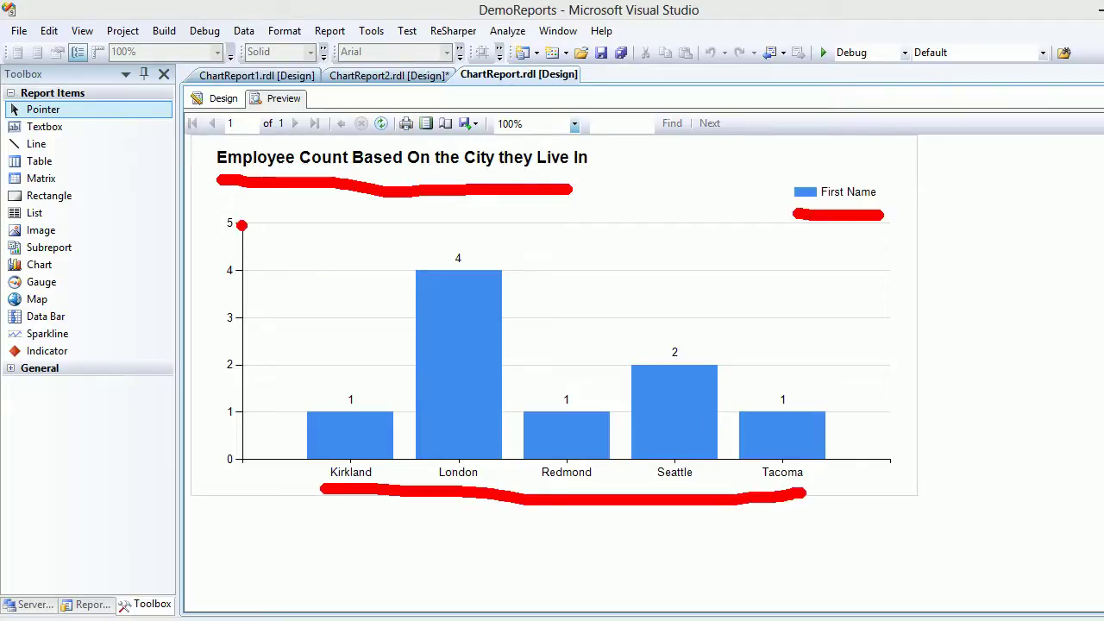
mouse_move(207, 217)
mouse_down()
mouse_move(229, 407)
mouse_move(217, 456)
mouse_up()
mouse_move(359, 373)
mouse_down()
mouse_move(323, 385)
mouse_move(339, 412)
mouse_move(375, 402)
mouse_move(354, 376)
mouse_up()
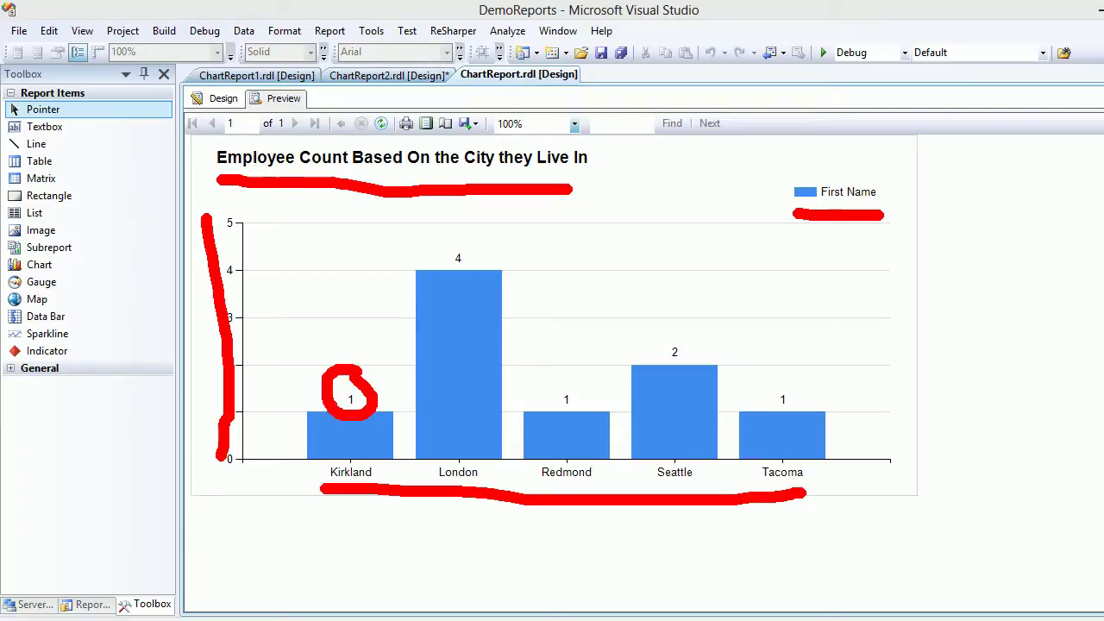
key(Escape)
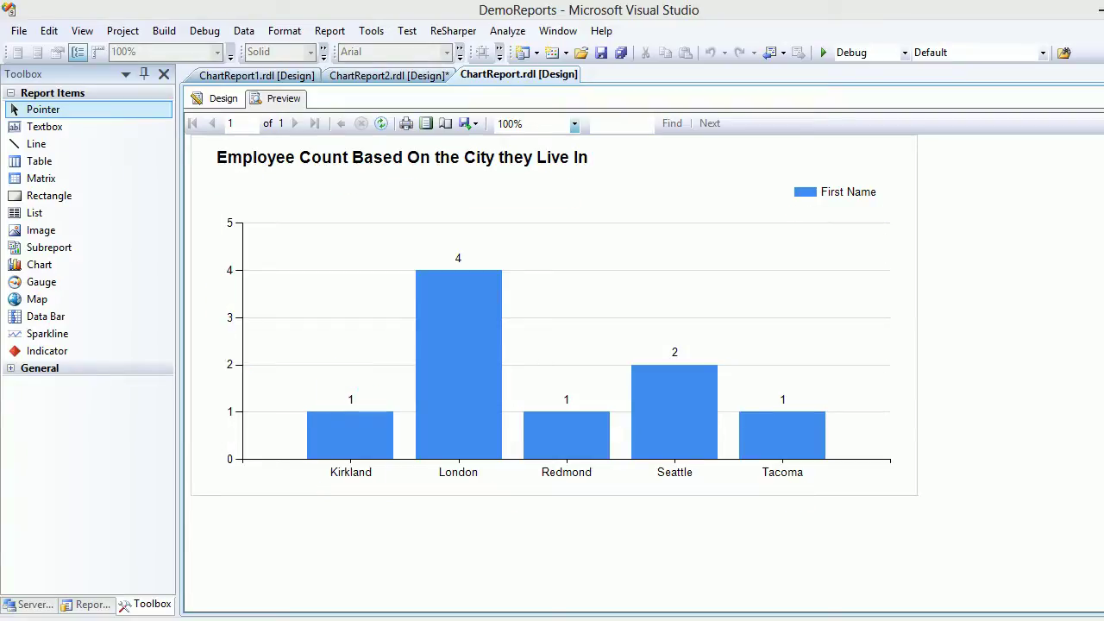
- Switch to the ChartReport2.rdl design and review the query behind DataSet1 in the Query Designer
click(387, 75)
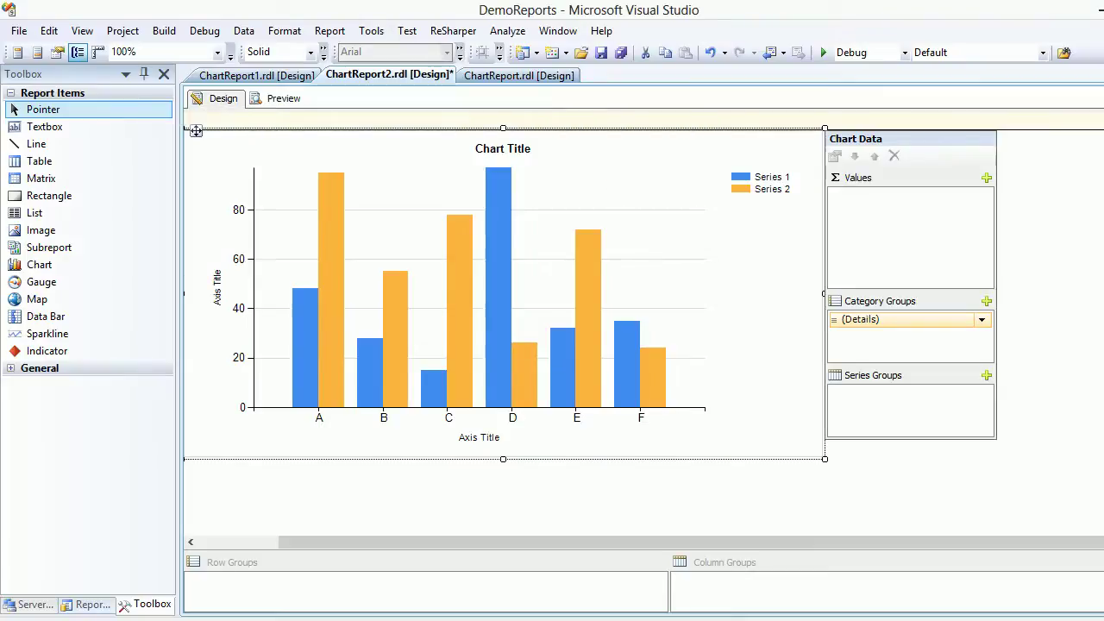
key(ctrl+alt+d)
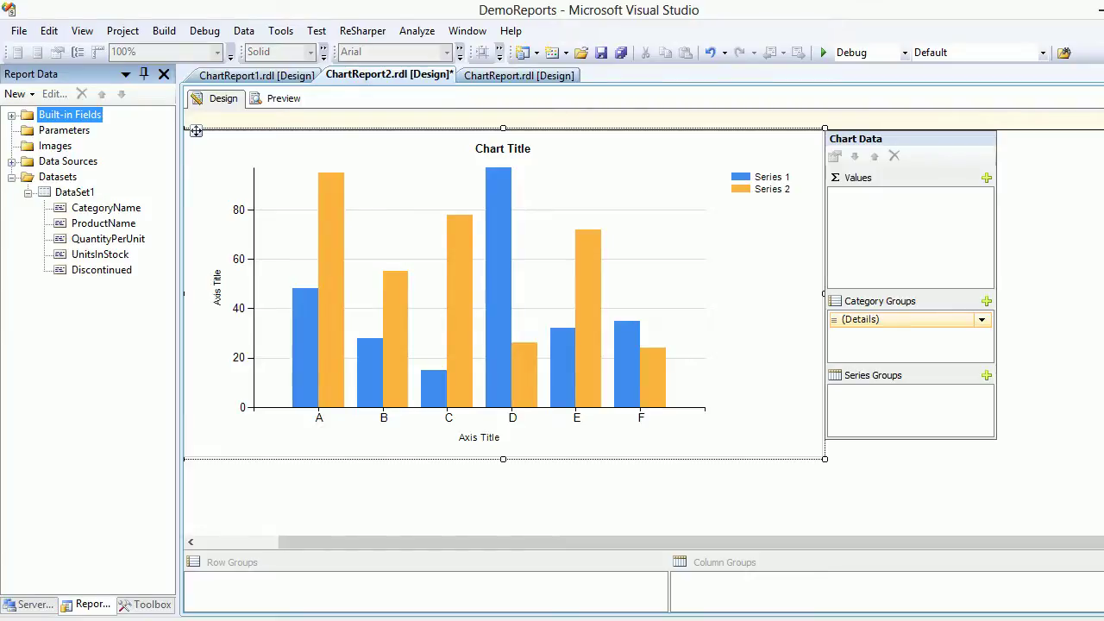
right_click(76, 188)
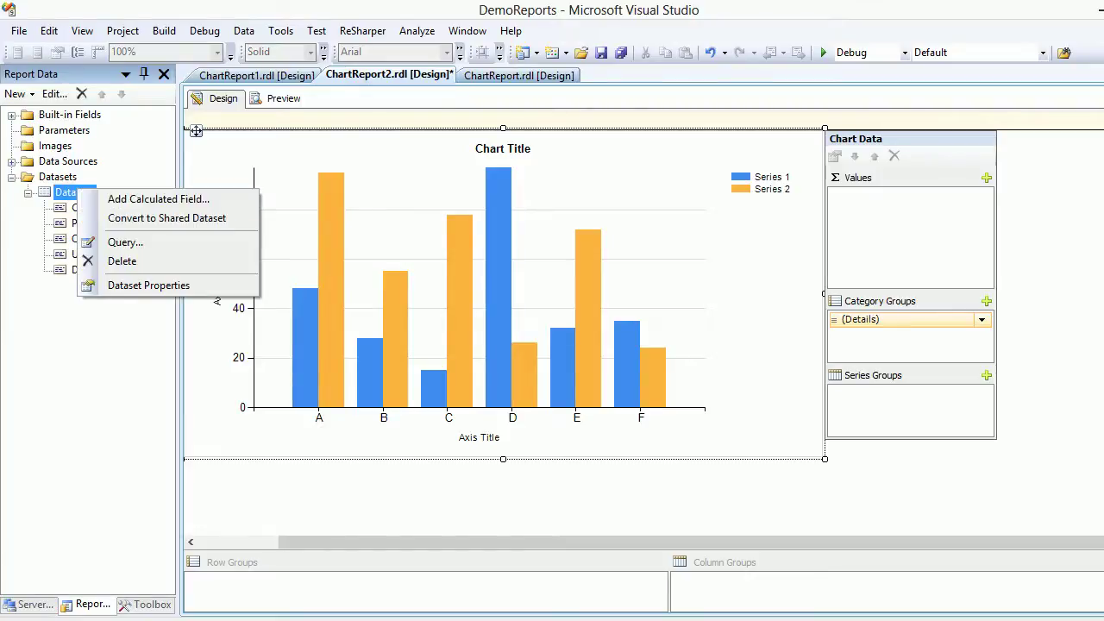
click(123, 241)
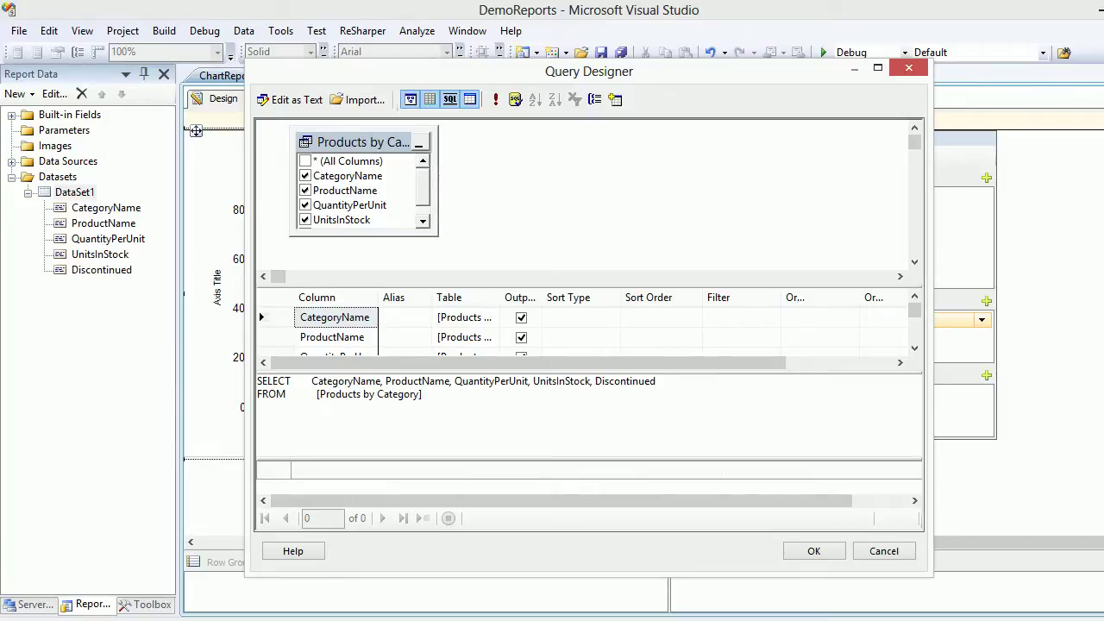
click(883, 550)
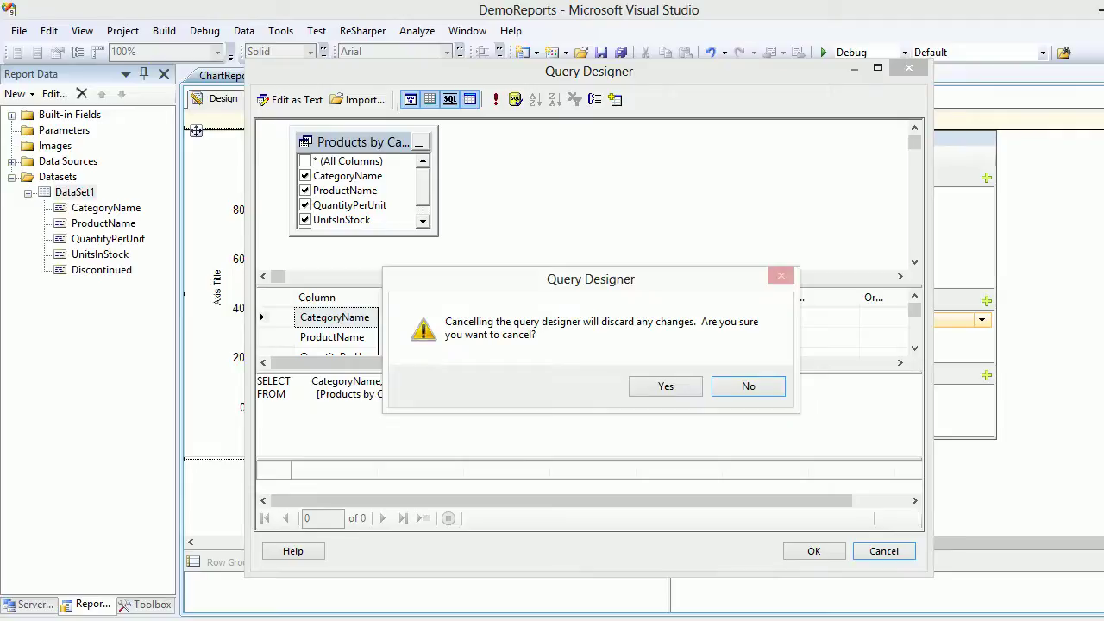
click(748, 386)
click(814, 551)
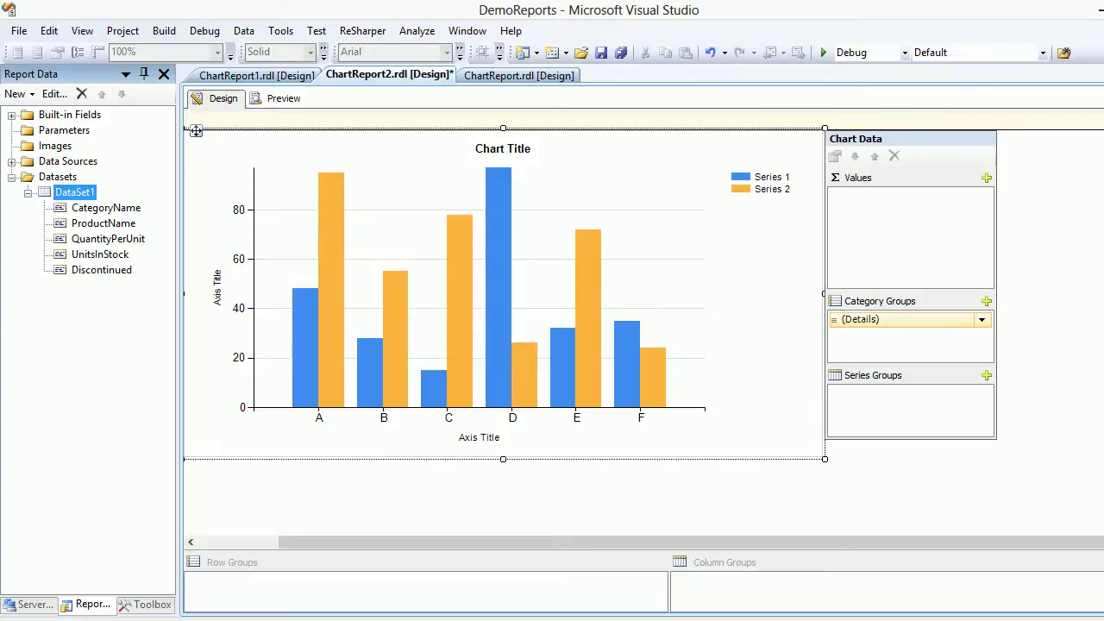
- Group the chart's categories by CategoryName and add UnitsInStock as its summed value
click(196, 130)
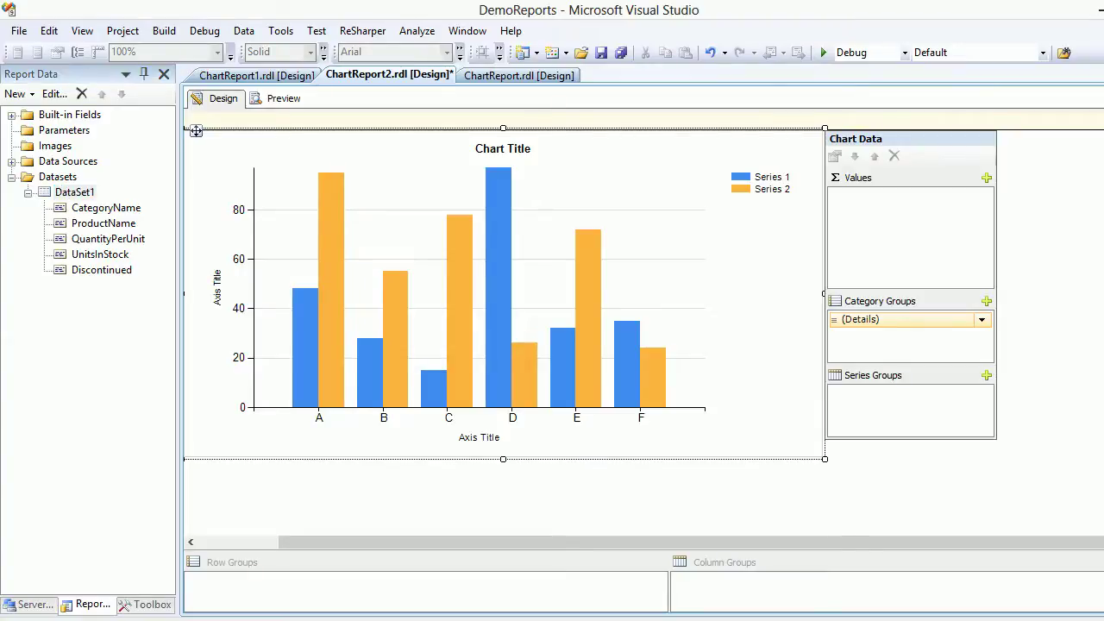
click(196, 130)
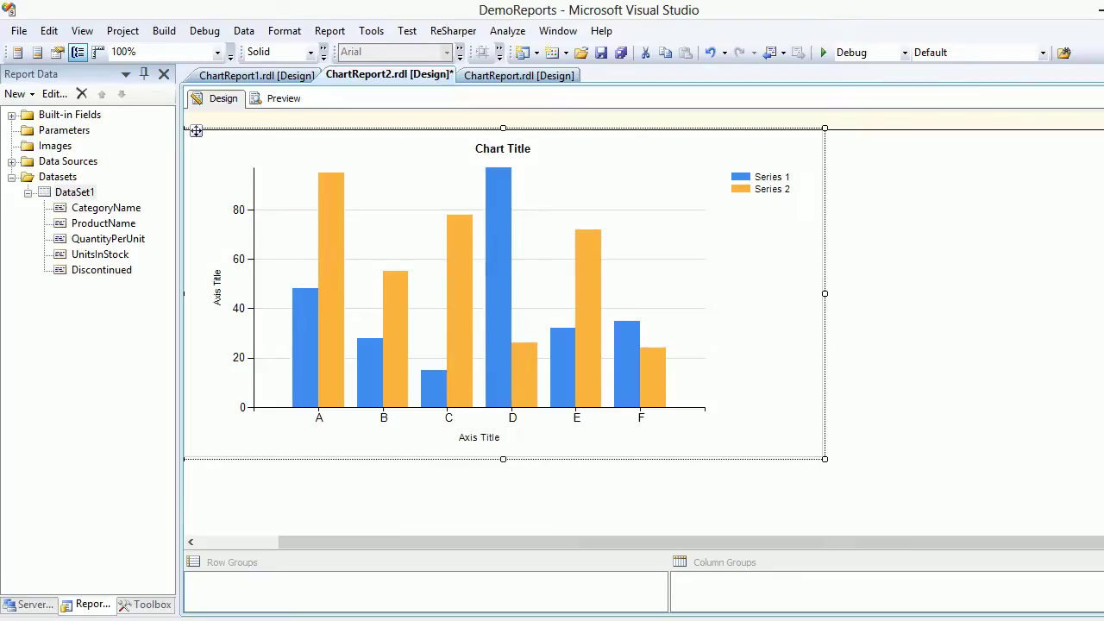
click(195, 130)
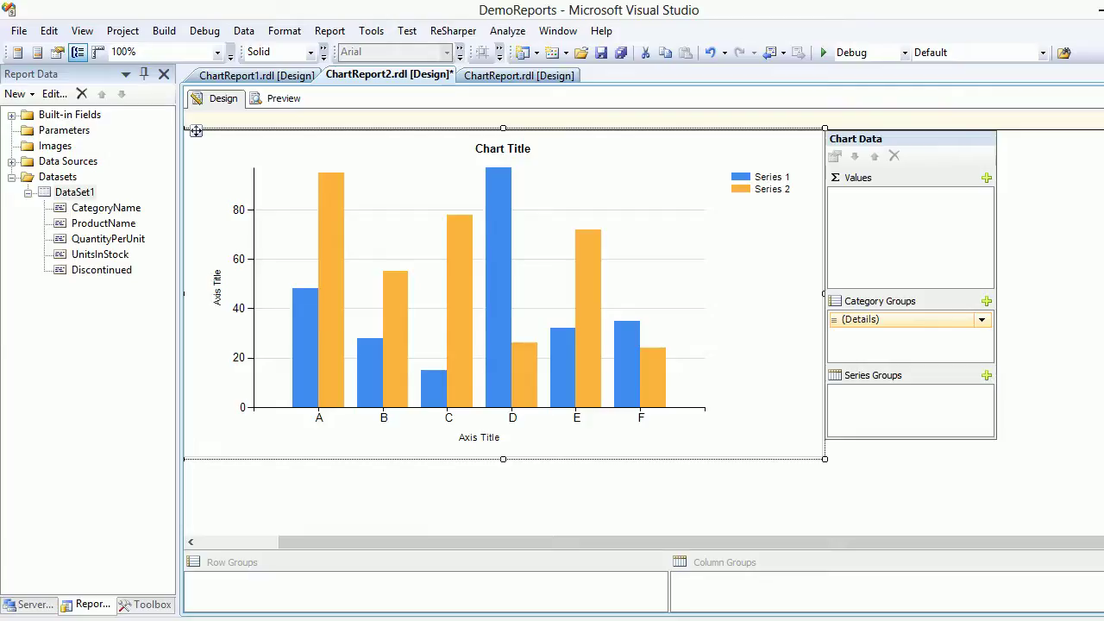
click(981, 320)
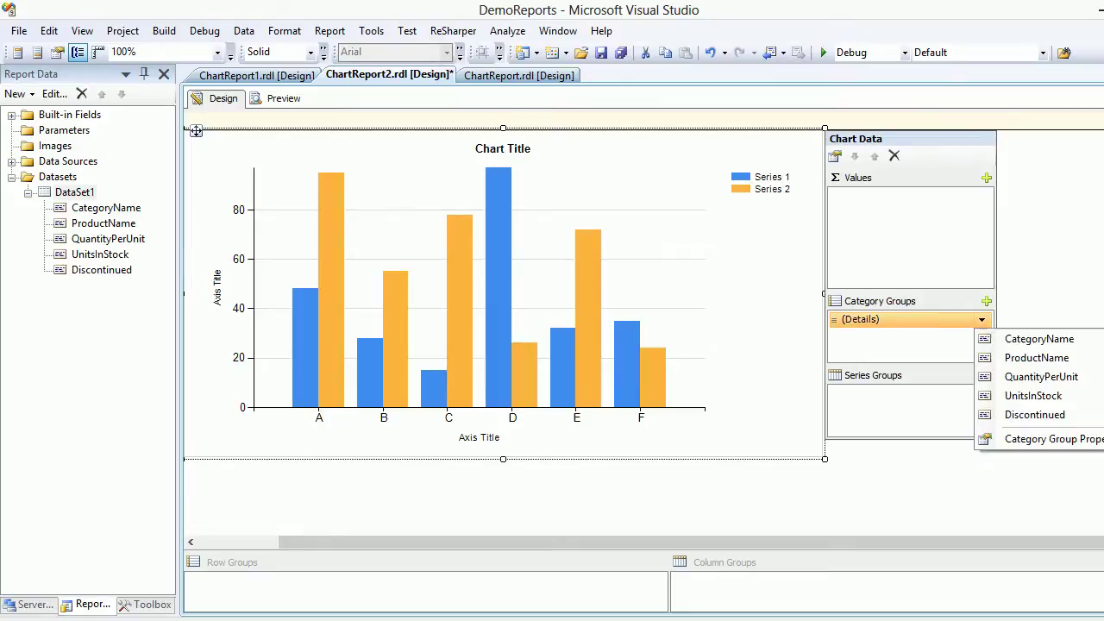
click(1038, 338)
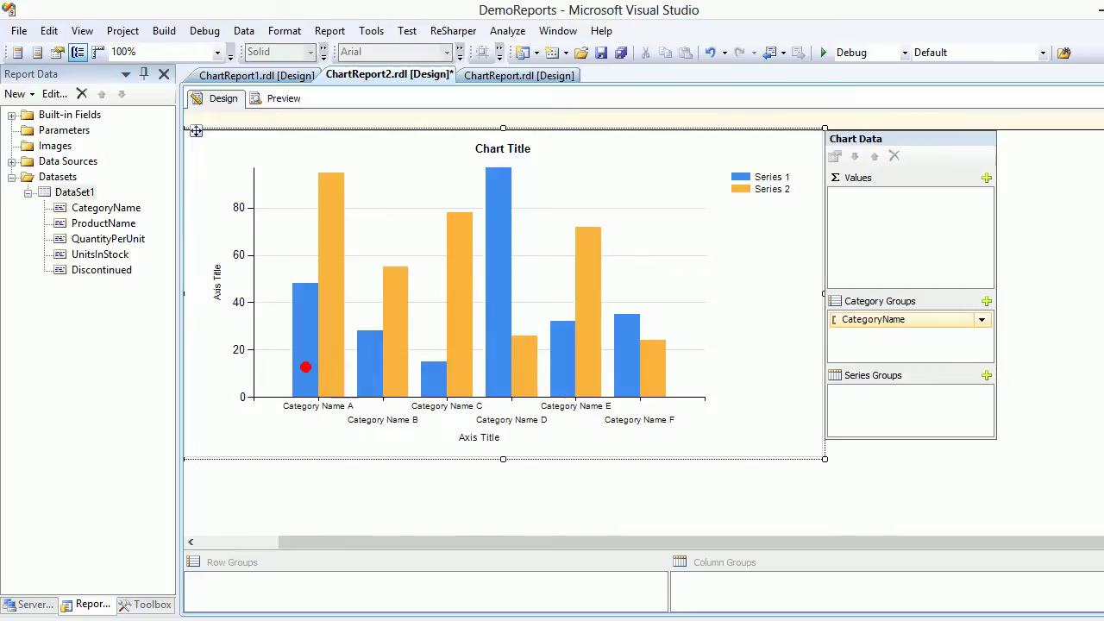
mouse_move(264, 386)
mouse_down()
mouse_move(265, 402)
mouse_move(270, 385)
mouse_move(395, 351)
mouse_move(592, 380)
mouse_move(733, 421)
mouse_move(546, 457)
mouse_move(479, 447)
mouse_move(281, 464)
mouse_move(250, 381)
mouse_up()
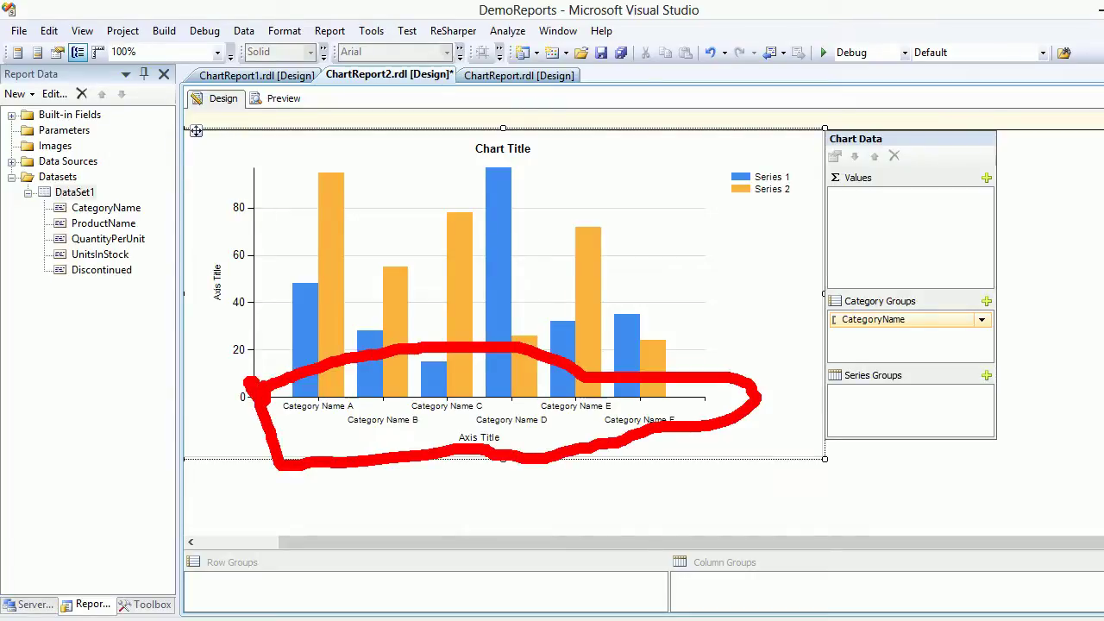
key(Escape)
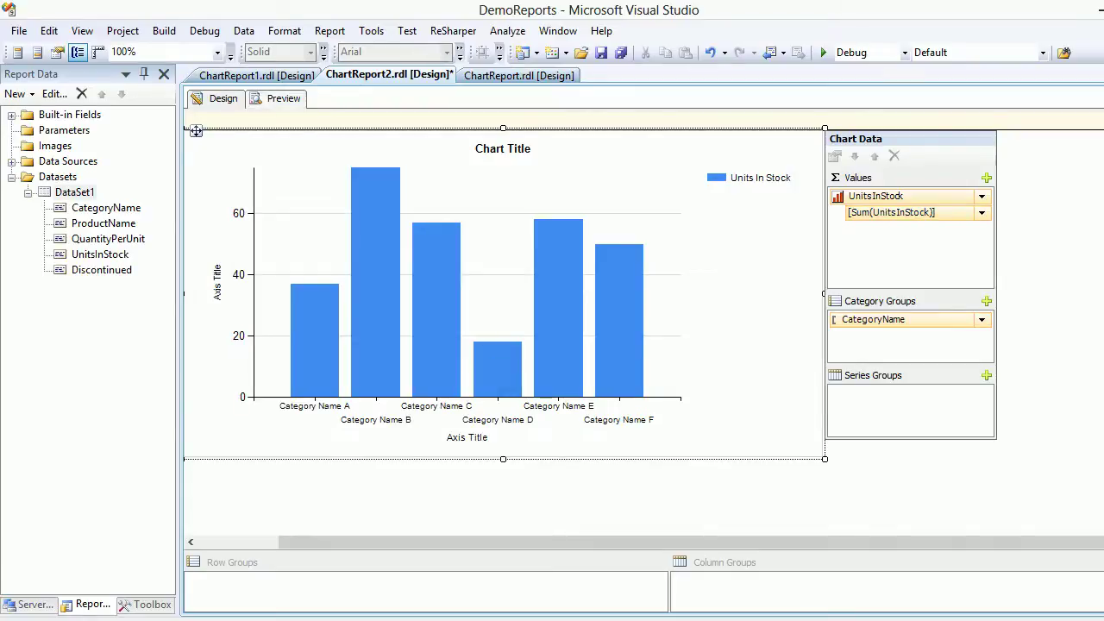
- Preview the ChartReport2 chart with its data and return to the design view
click(284, 98)
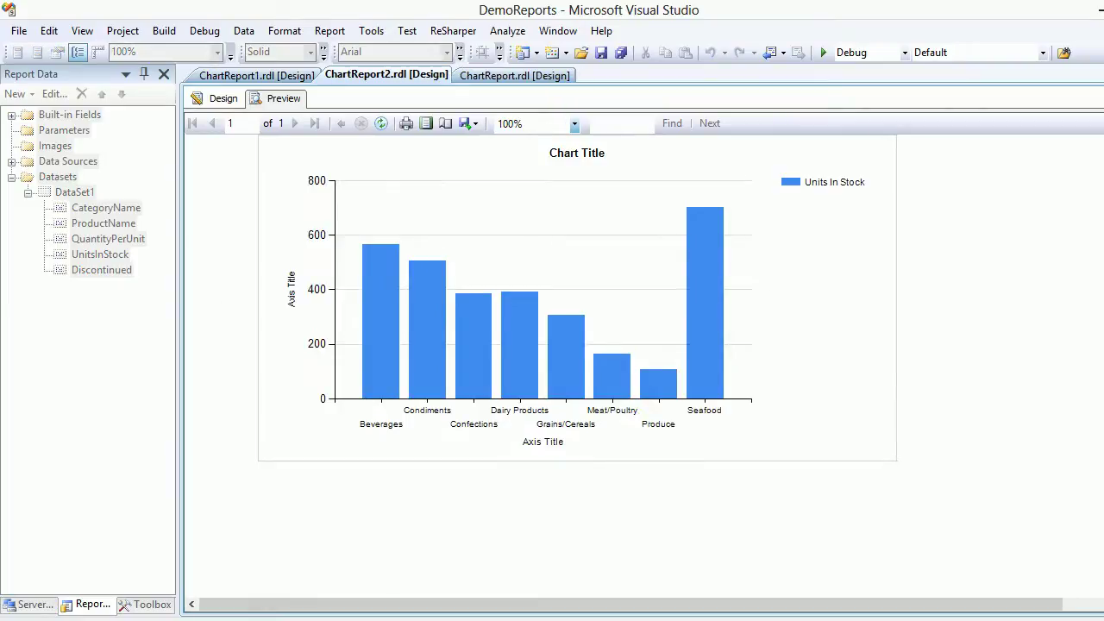
click(220, 98)
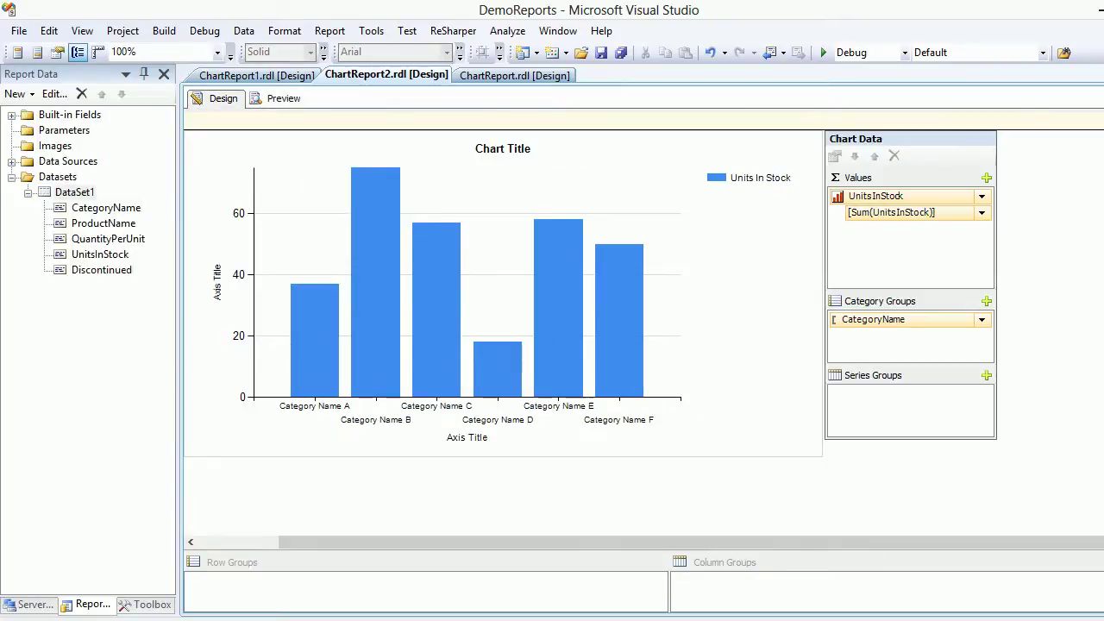
- Hide the axis titles of both the horizontal and the vertical chart axes
click(467, 438)
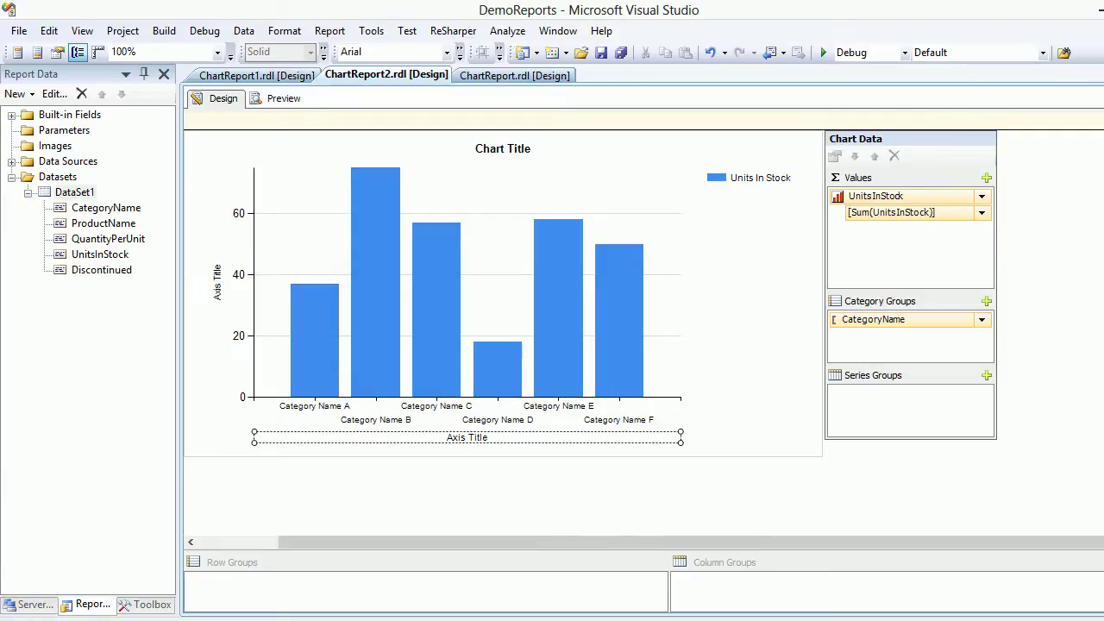
right_click(474, 433)
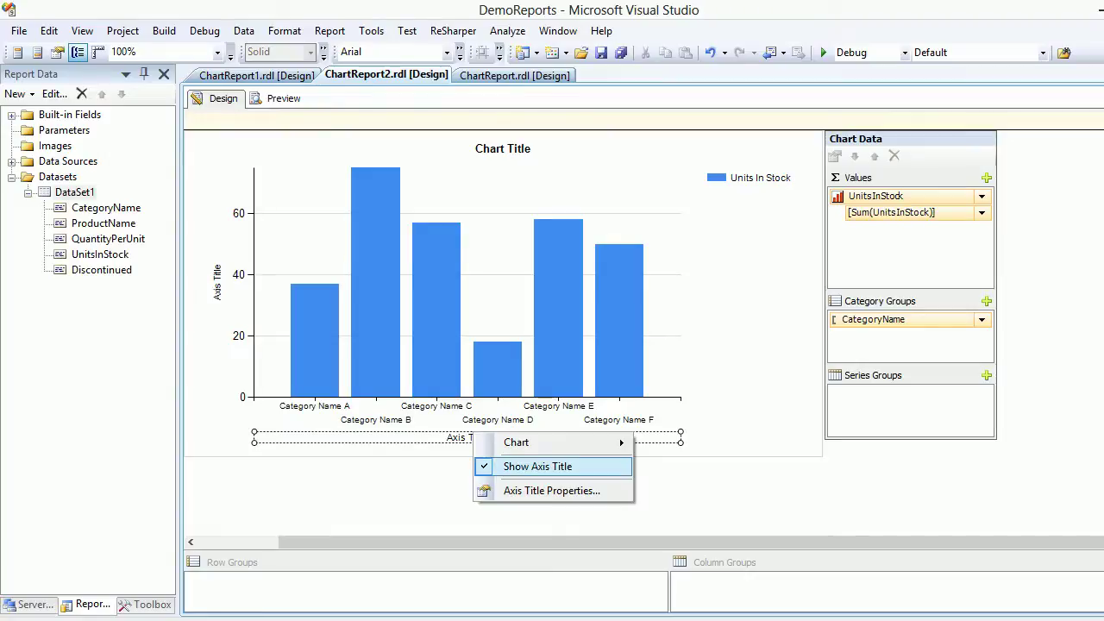
click(537, 466)
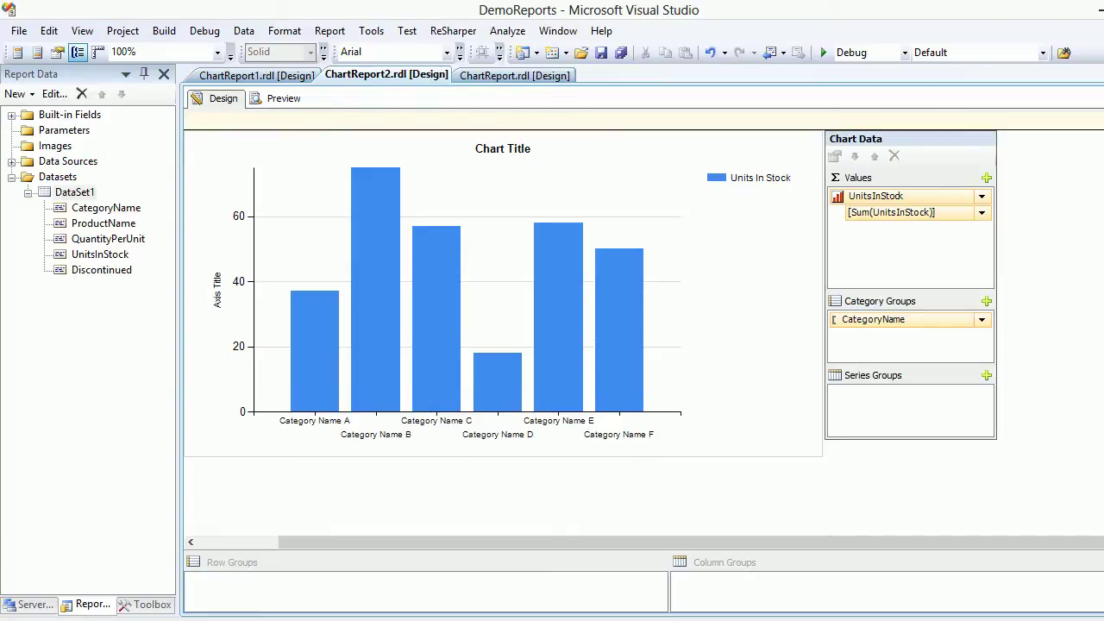
click(217, 290)
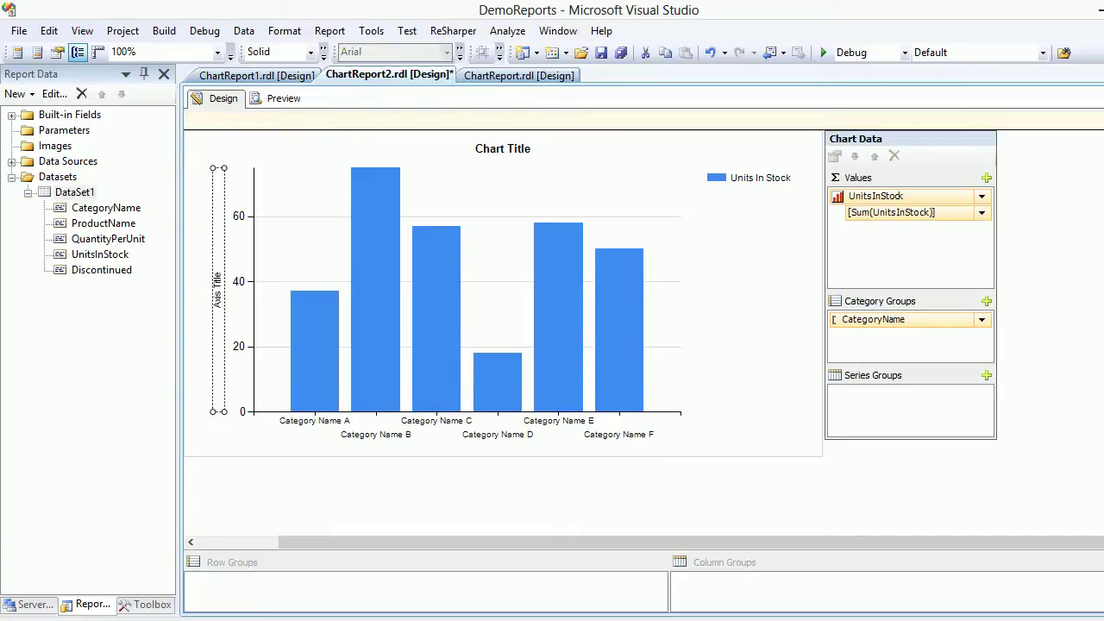
right_click(215, 293)
click(278, 329)
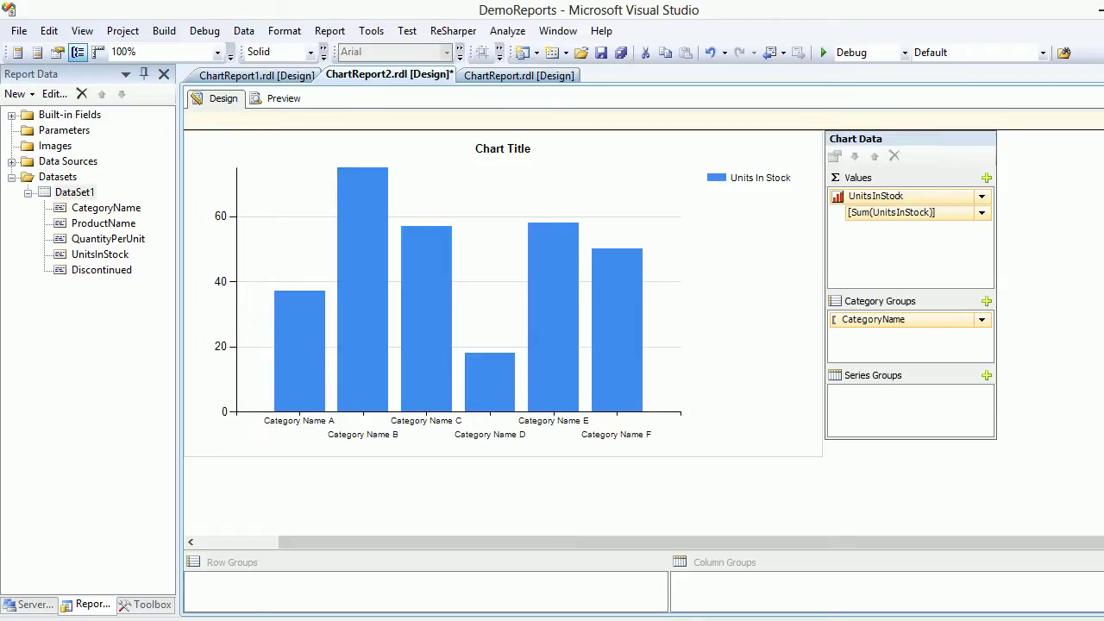
- Replace the placeholder chart title with "Unit In stock based on Category."
click(211, 138)
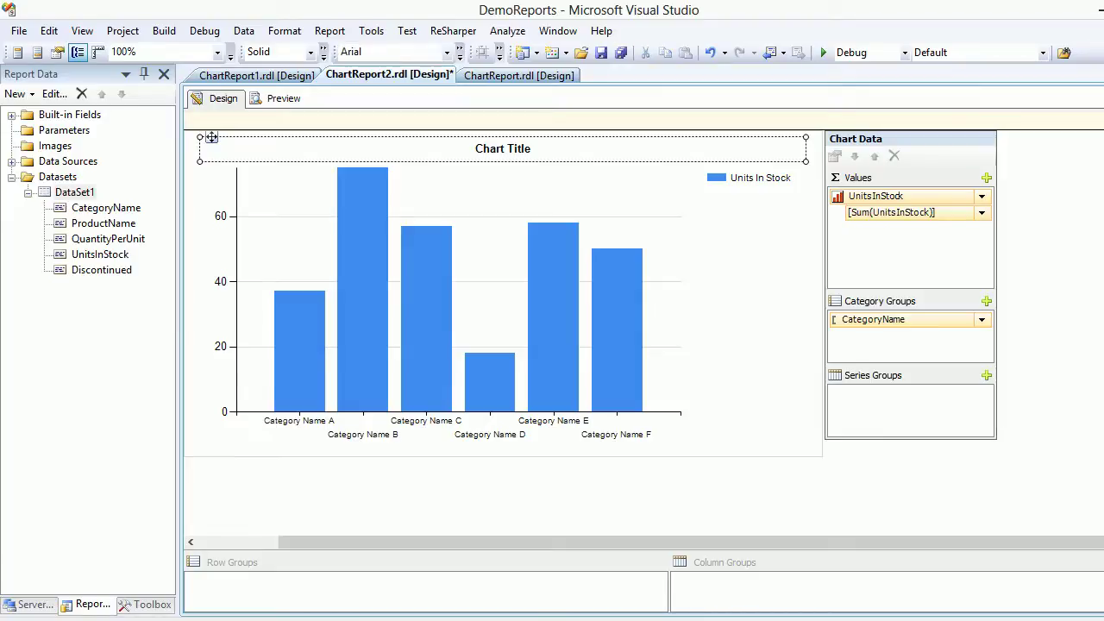
click(495, 148)
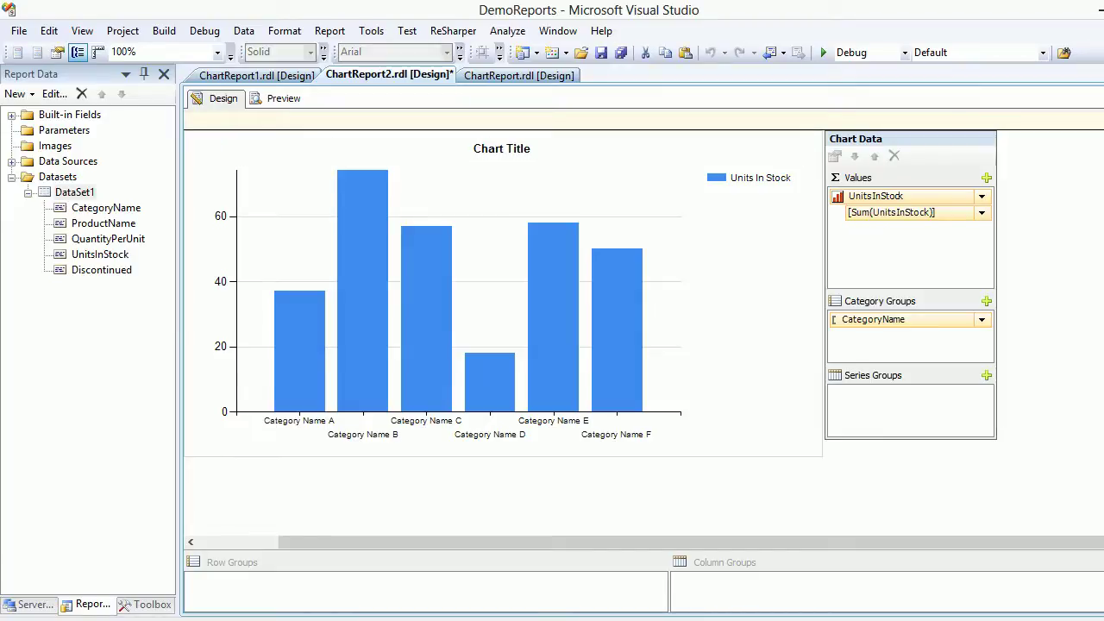
key(BackSpace)
key(BackSpace)
key(BackSpace)
key(BackSpace)
key(BackSpace)
key(BackSpace)
key(BackSpace)
key(BackSpace)
key(BackSpace)
key(BackSpace)
key(BackSpace)
text(Unit In stock based on )
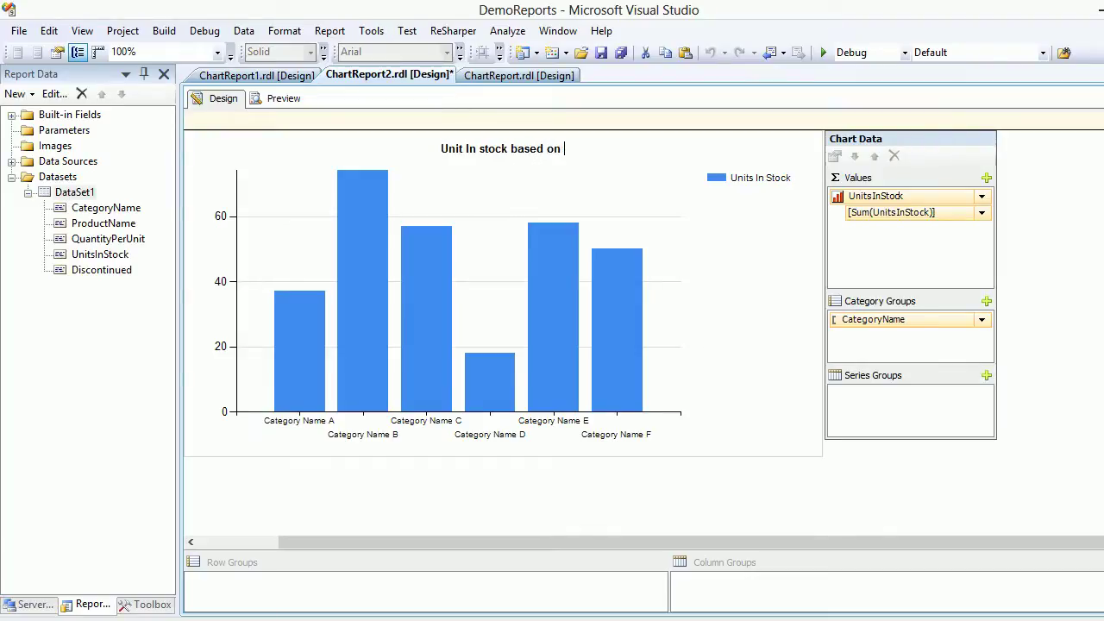
text(Category.)
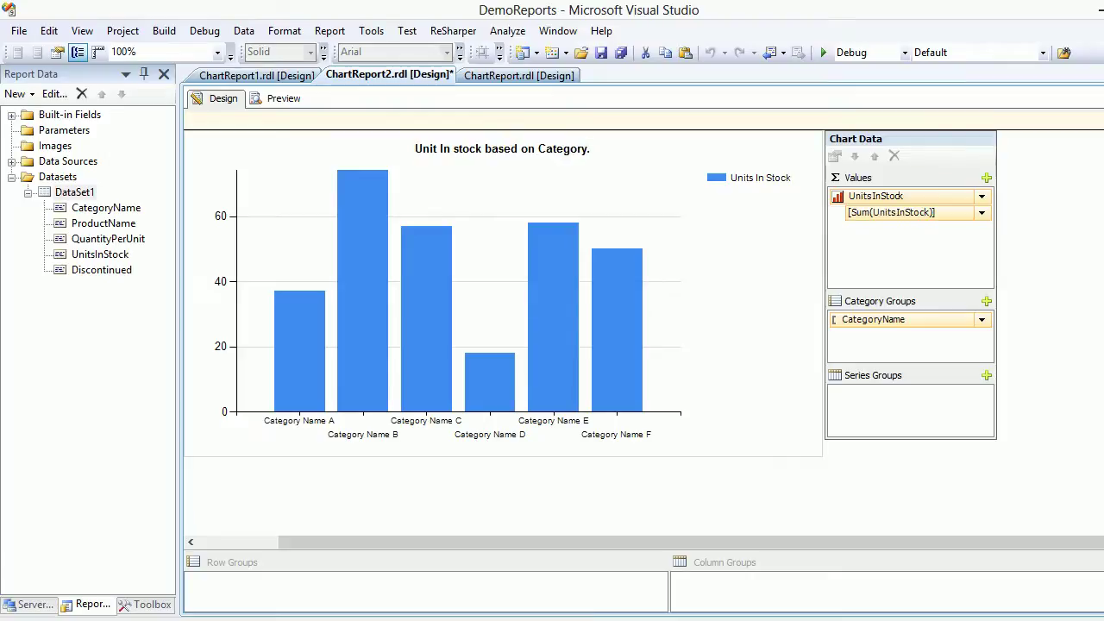
click(196, 130)
click(197, 132)
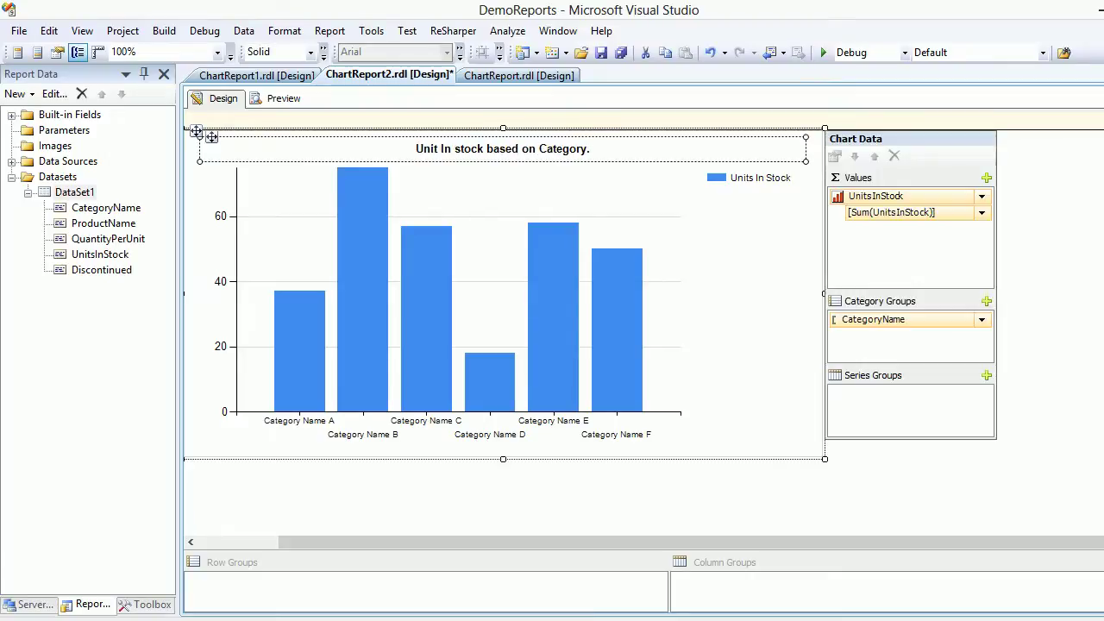
key(F4)
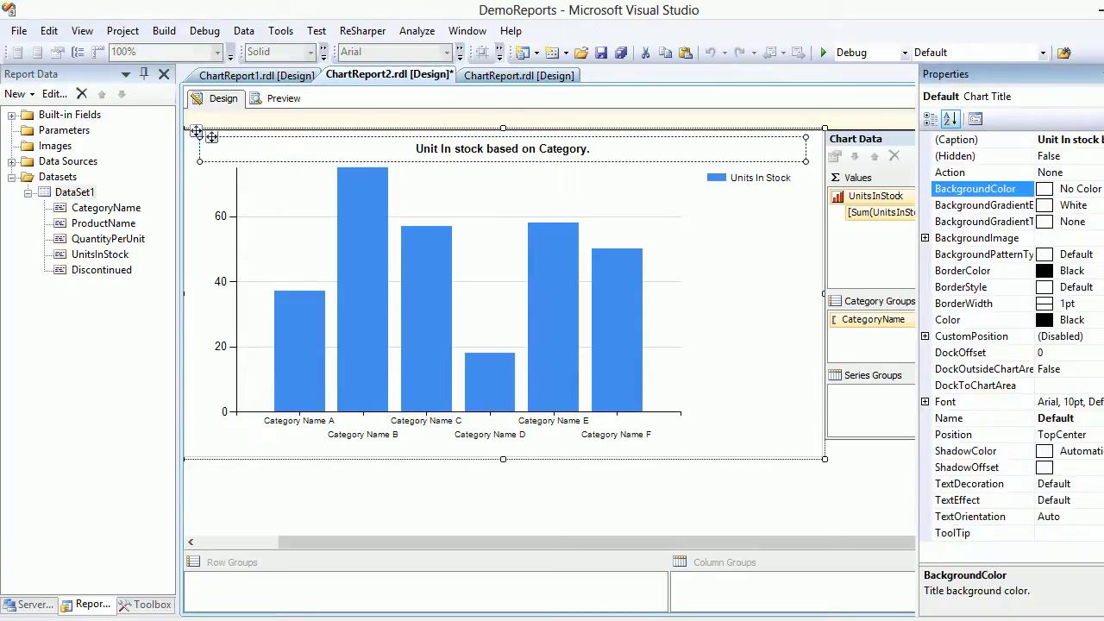
click(982, 402)
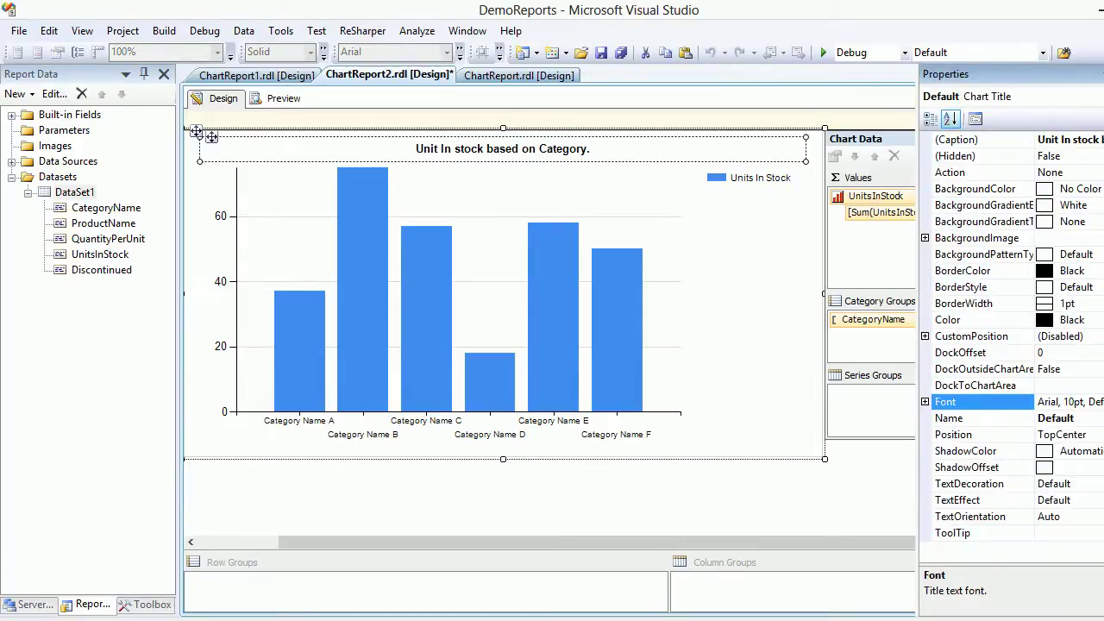
click(502, 148)
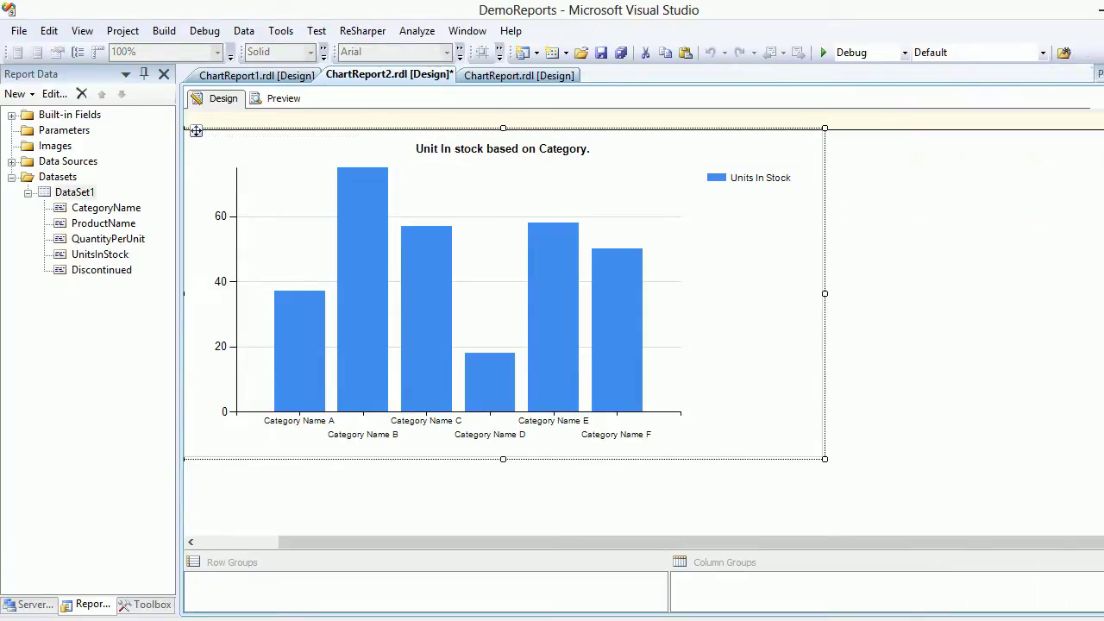
- Set the chart title's font size to 14pt in its title properties
click(502, 149)
key(shift+F10)
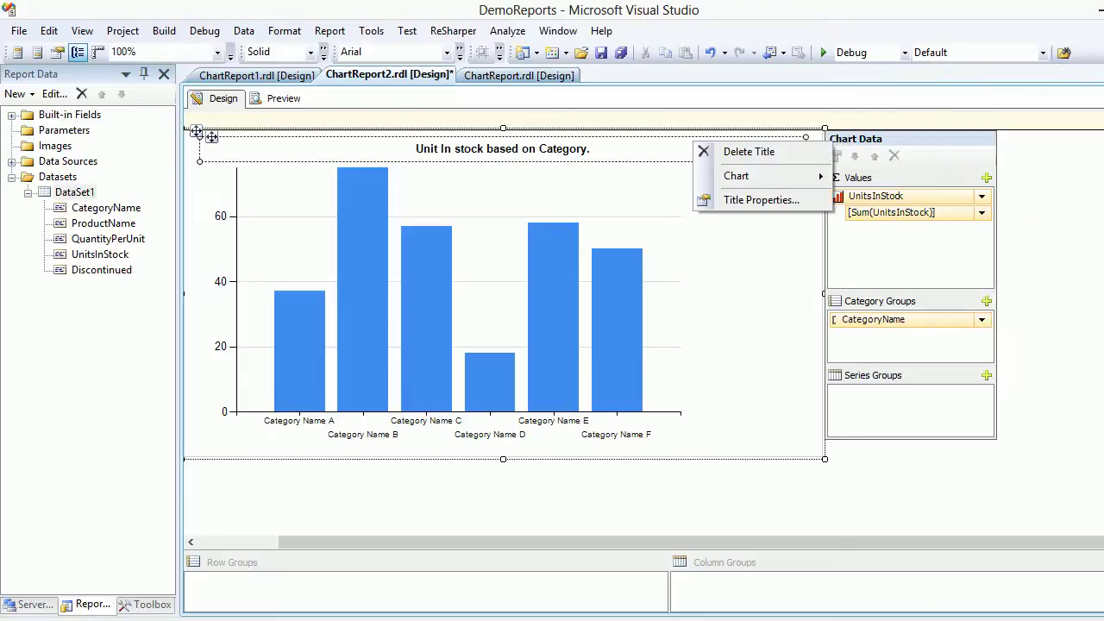
key(Up)
key(Return)
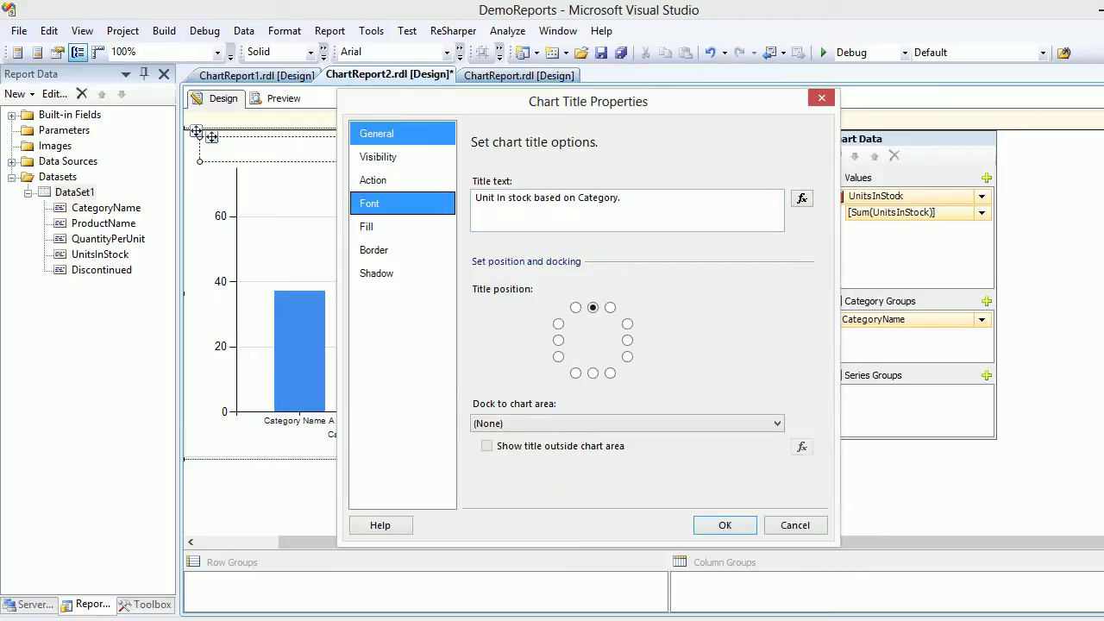
click(369, 203)
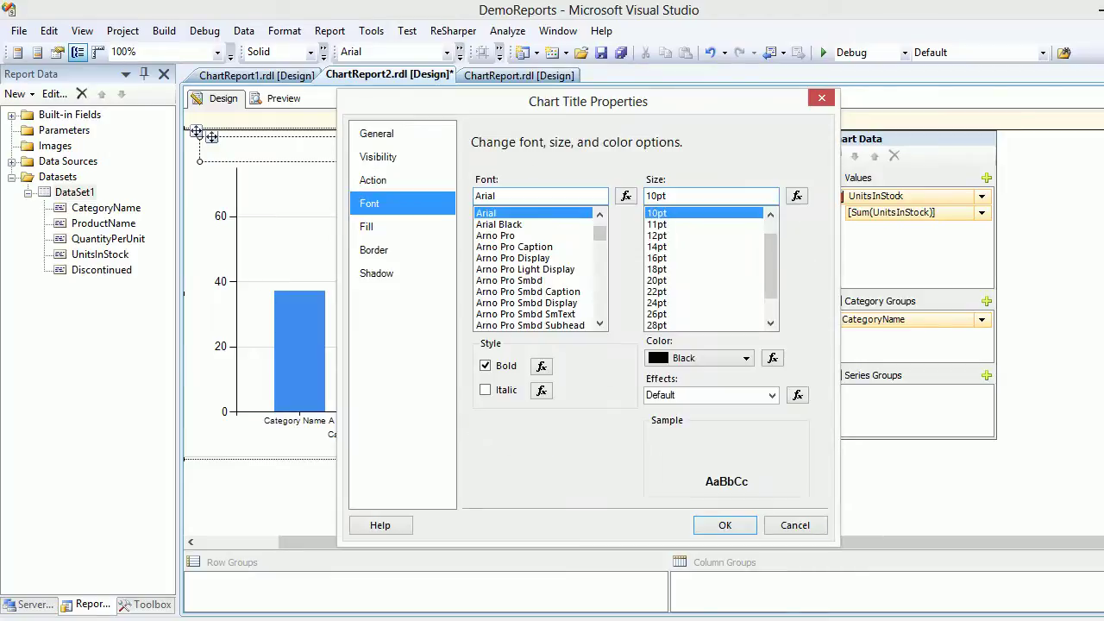
click(657, 247)
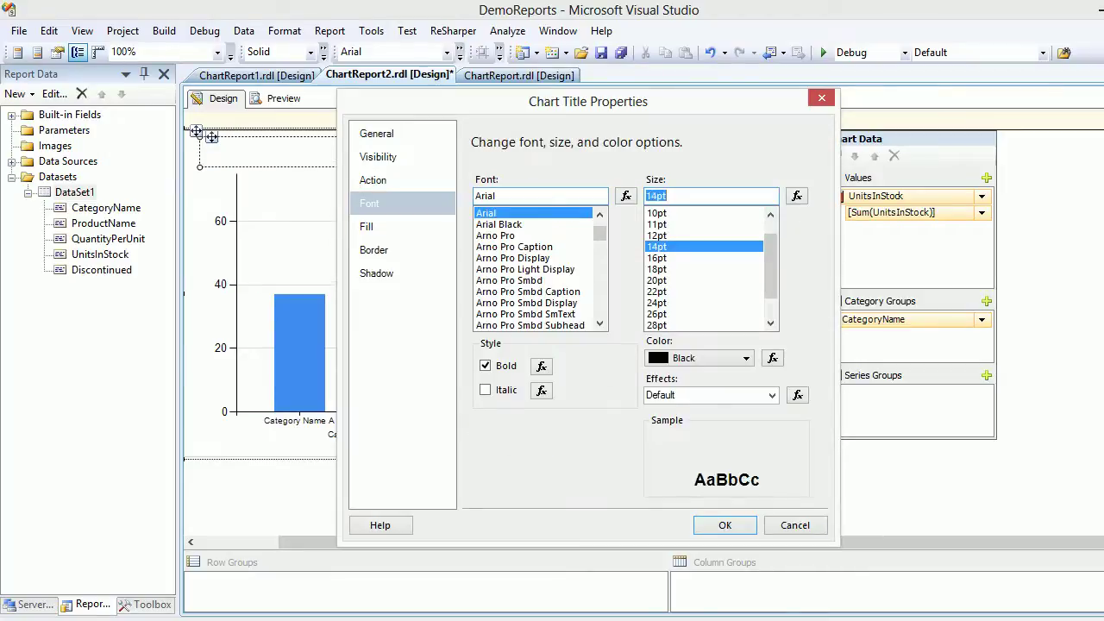
- Try the chart title vertically along the chart's left side, then align it at the top-left of the chart
click(376, 133)
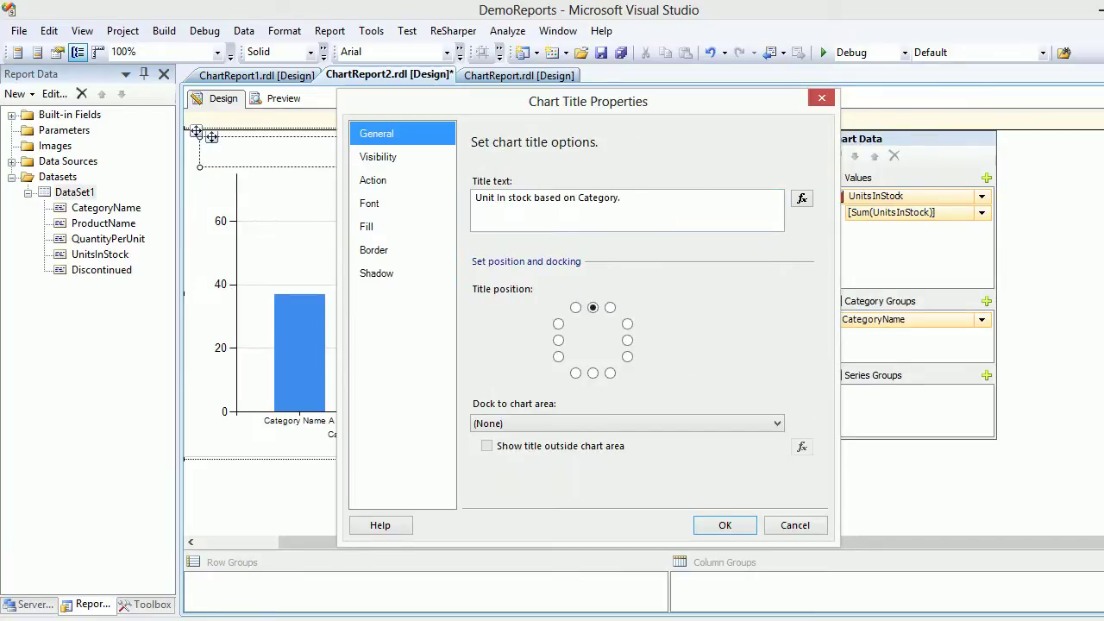
drag(587, 101, 845, 39)
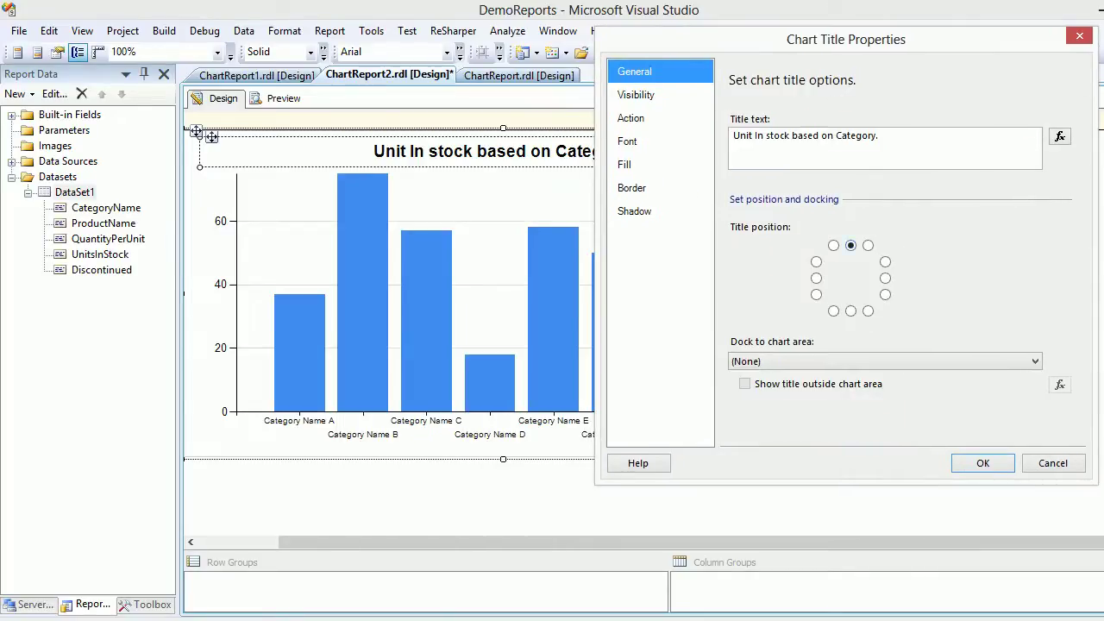
click(833, 245)
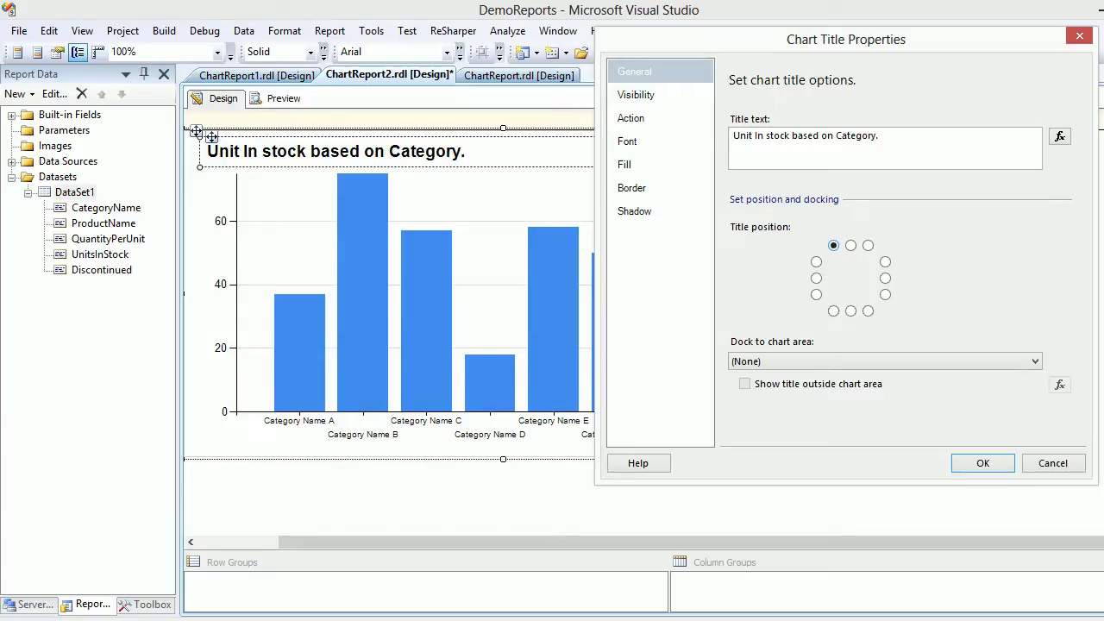
click(816, 278)
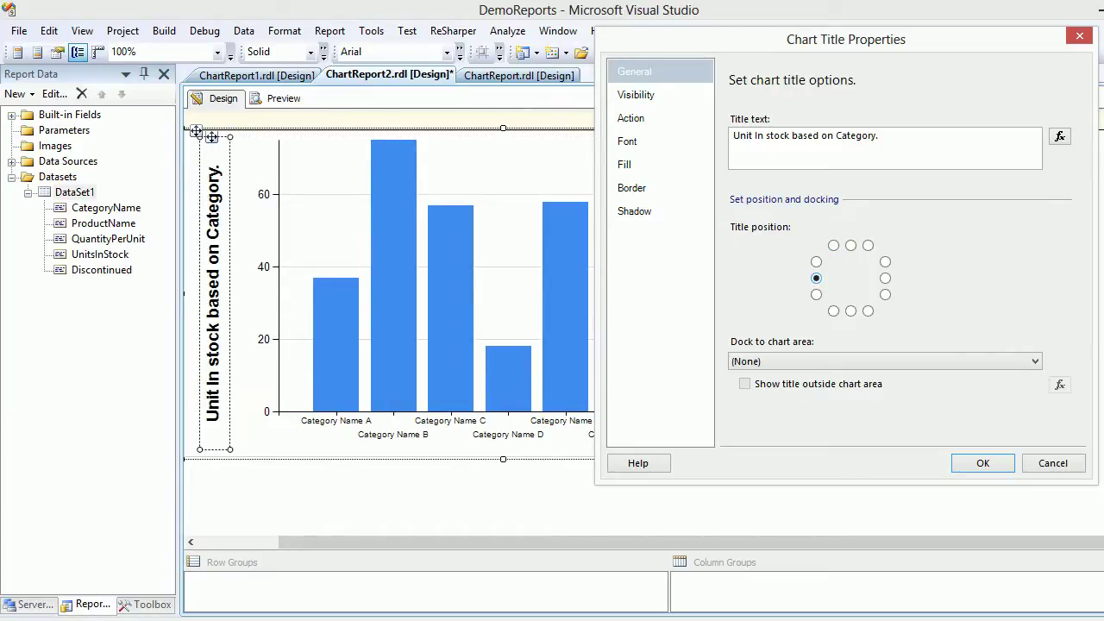
click(834, 245)
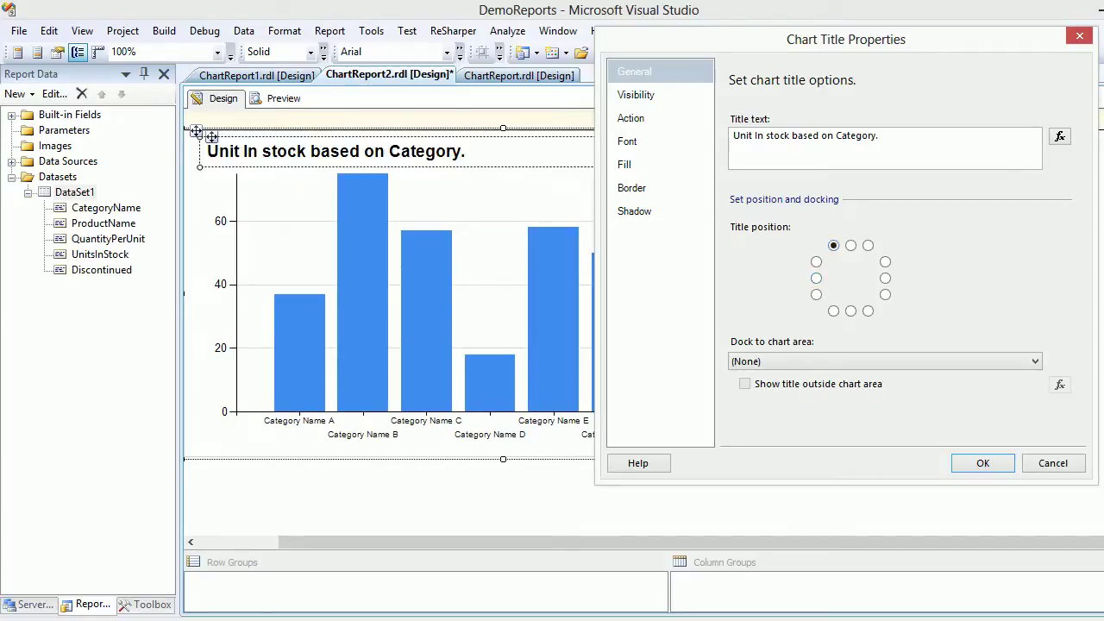
click(982, 464)
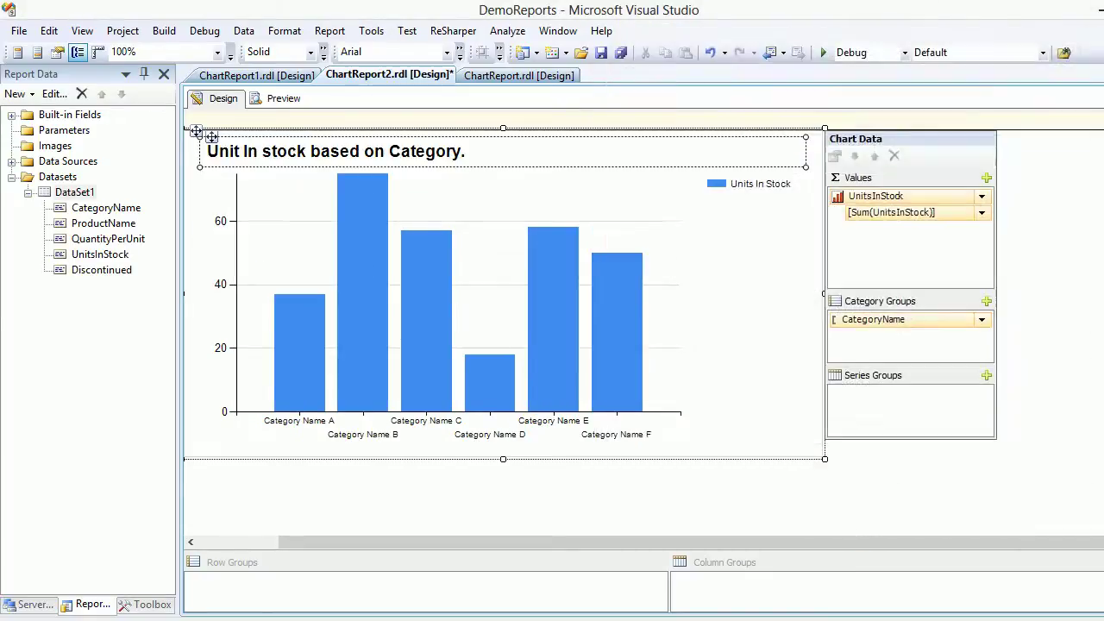
- Place the Units In Stock legend along the chart's top edge, aligned to the right
click(709, 172)
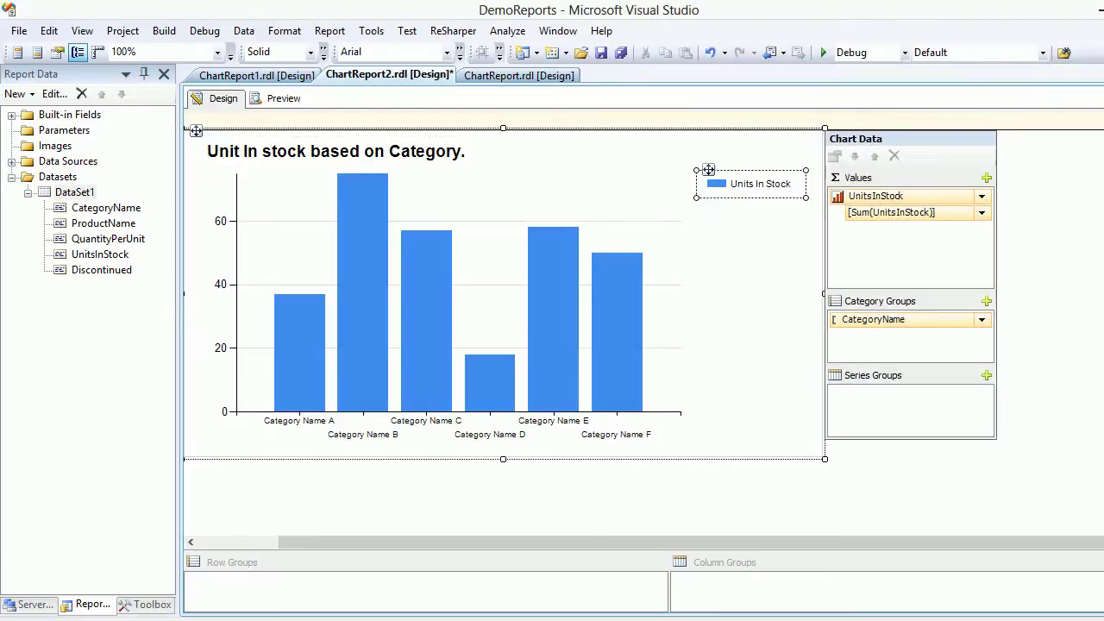
right_click(776, 191)
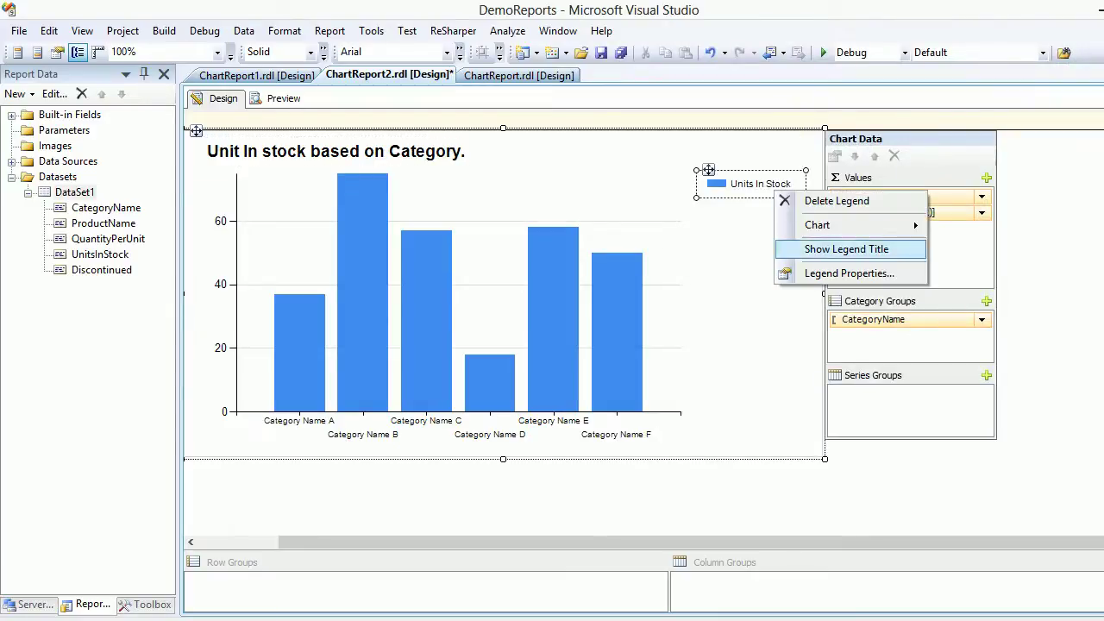
click(849, 274)
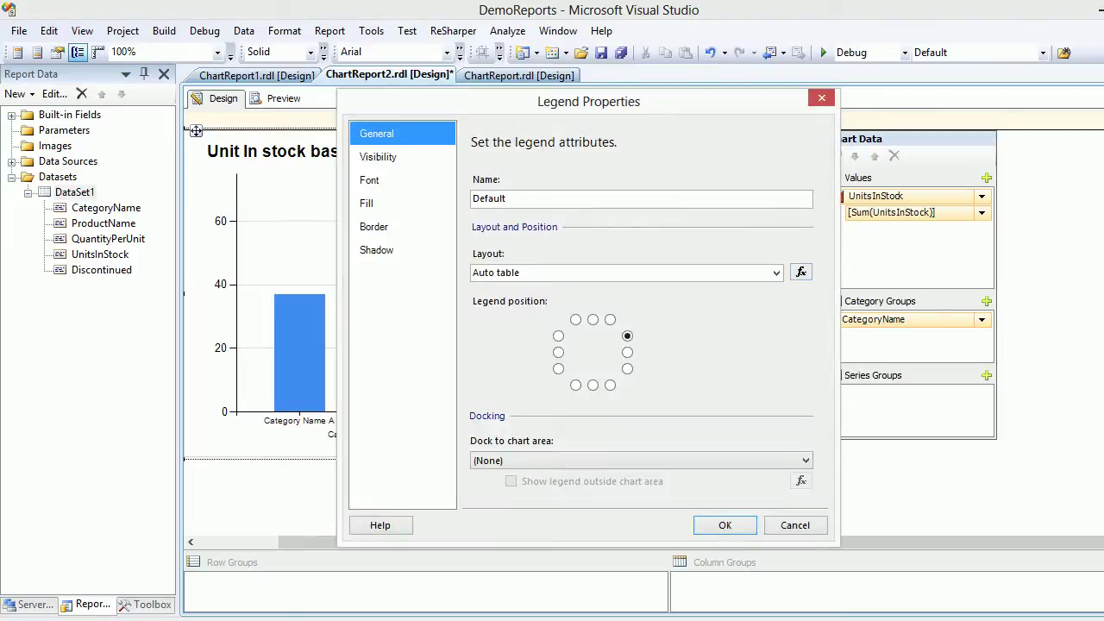
click(610, 319)
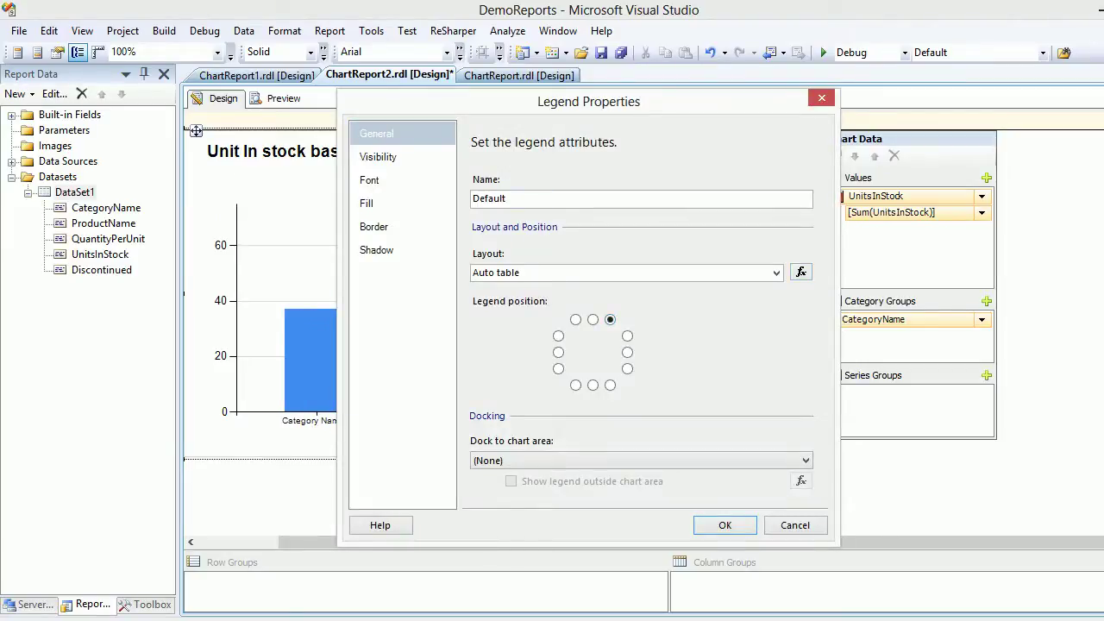
drag(589, 101, 629, 228)
- Set the legend's font size to 10pt and apply the legend properties
click(436, 308)
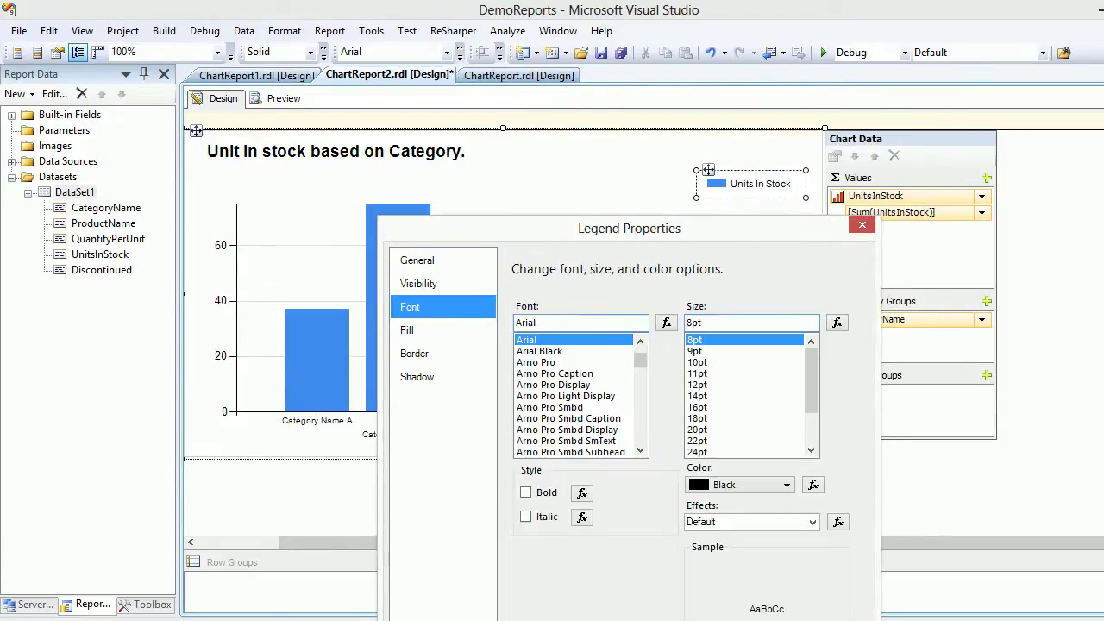
click(697, 362)
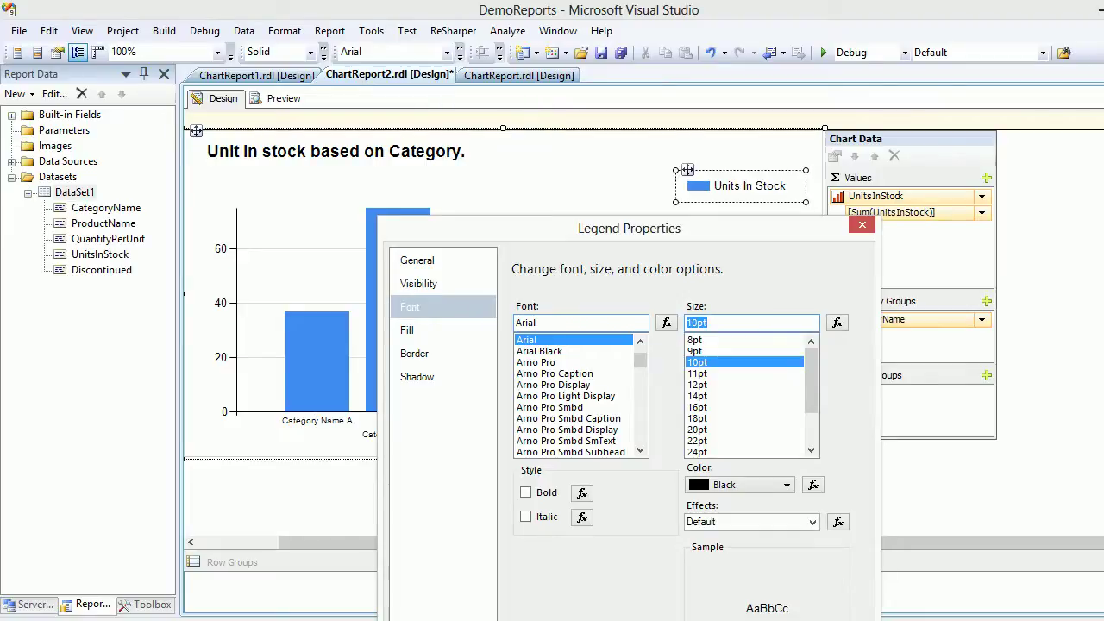
drag(629, 228, 619, 152)
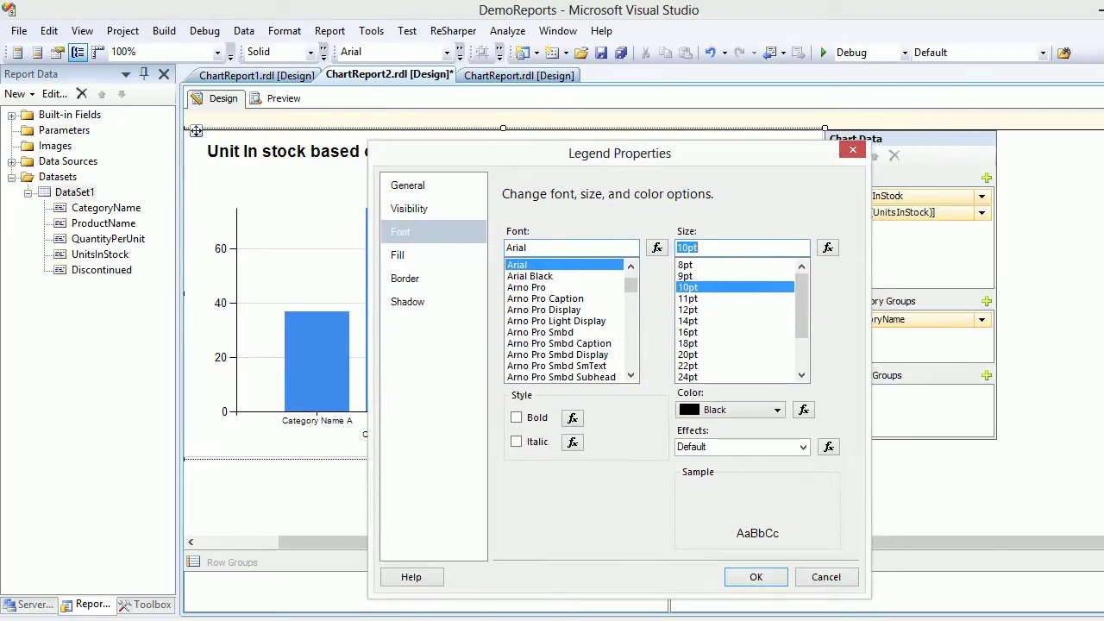
click(755, 577)
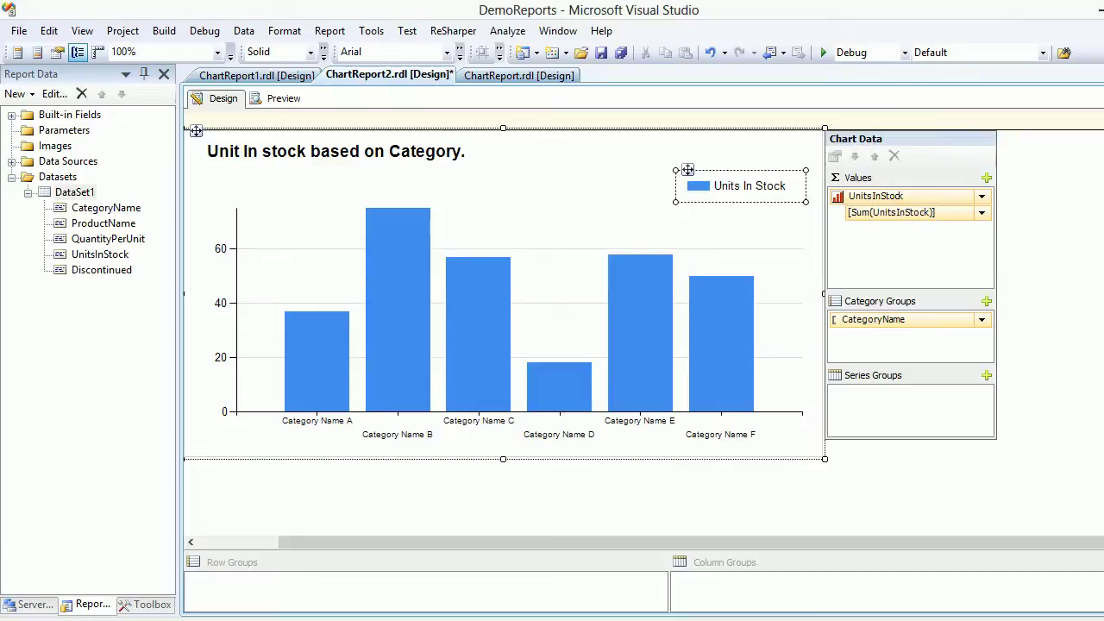
- Preview the chart with its formatted title and legend, save ChartReport2.rdl and return to the design view
click(275, 99)
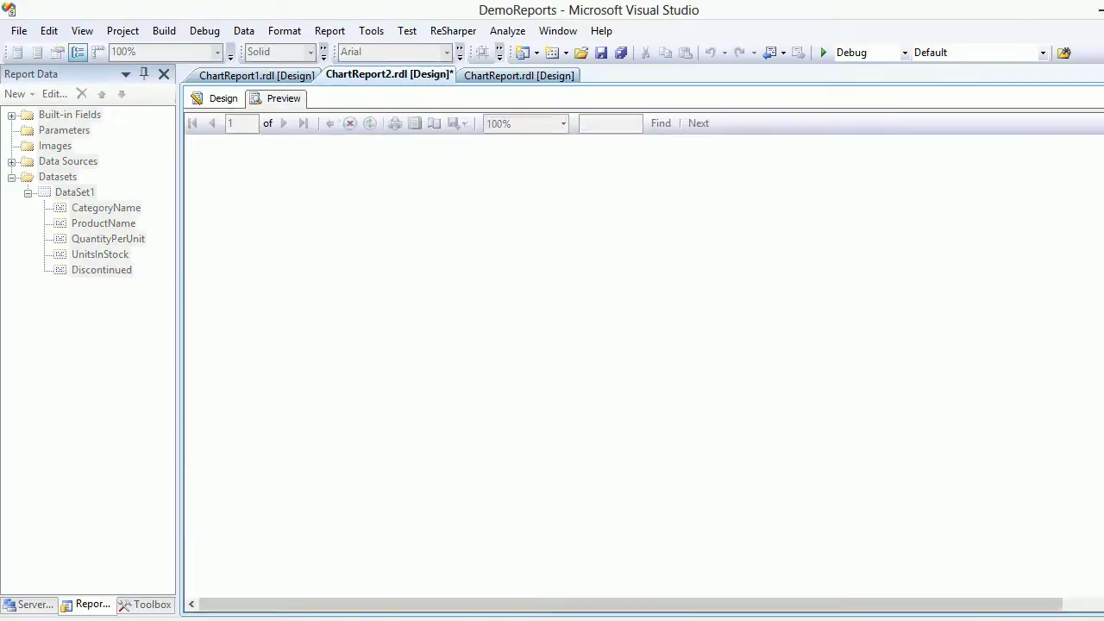
key(ctrl+s)
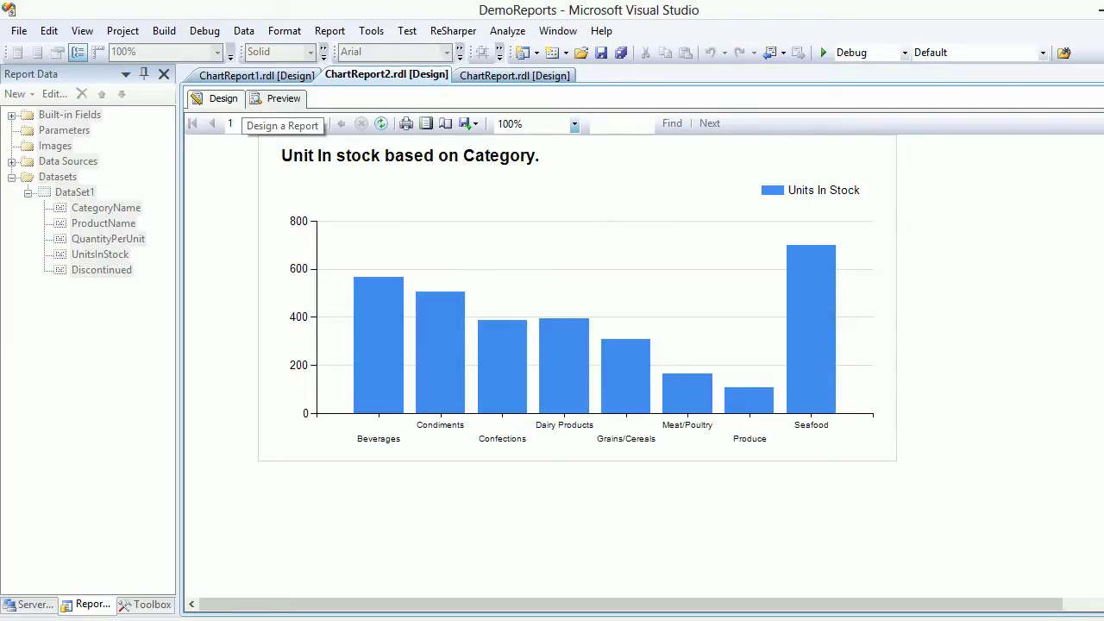
click(217, 99)
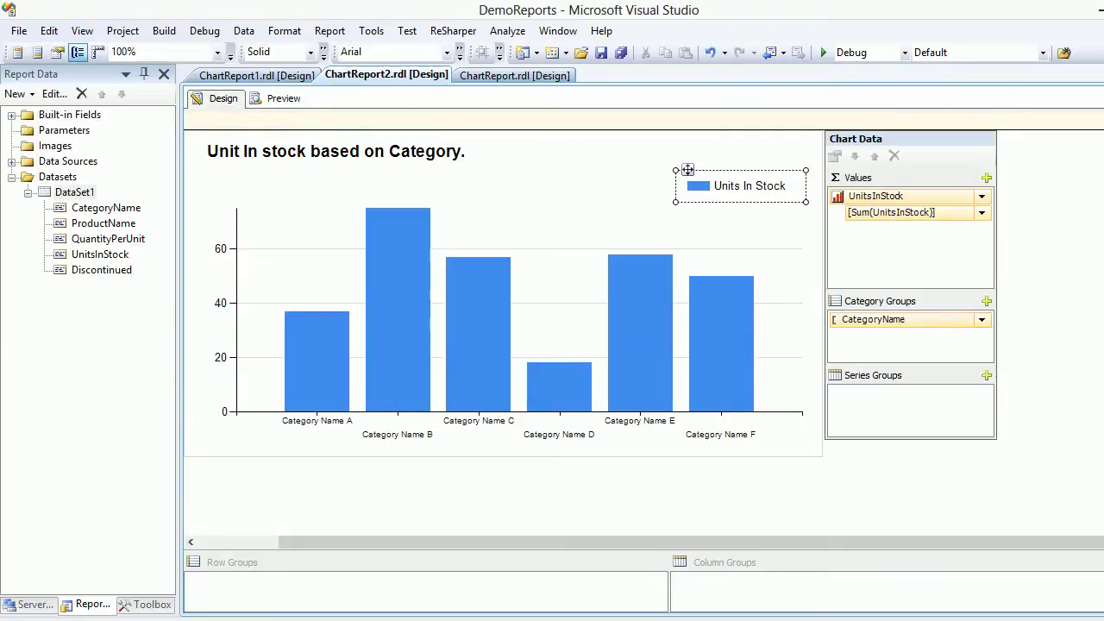
- Show data labels on the UnitsInStock columns and check them in the report preview
click(398, 310)
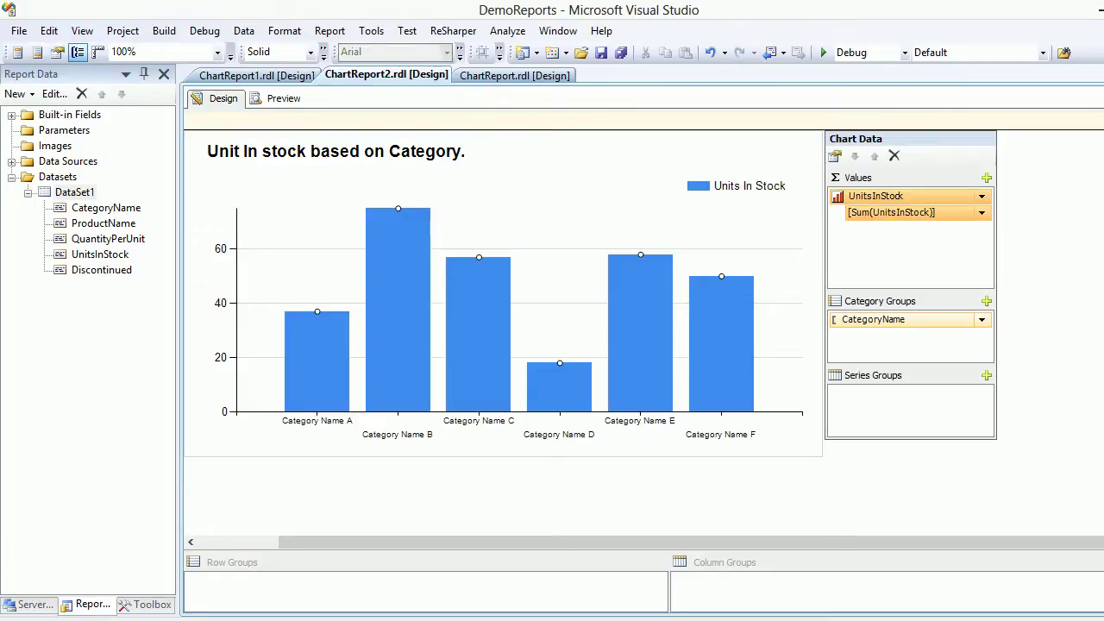
right_click(300, 321)
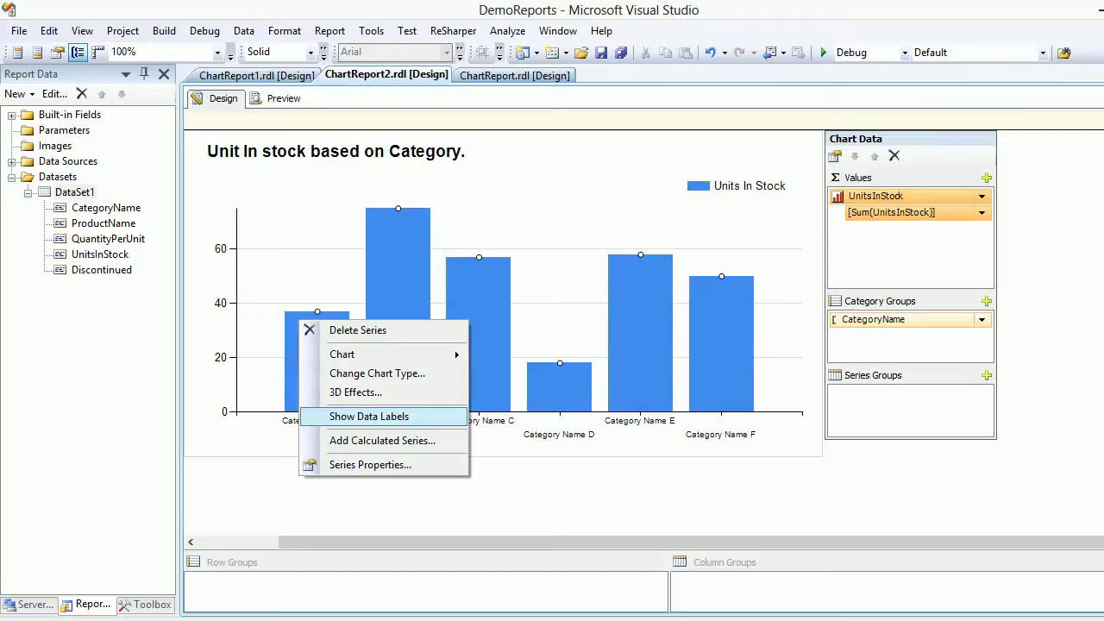
click(369, 417)
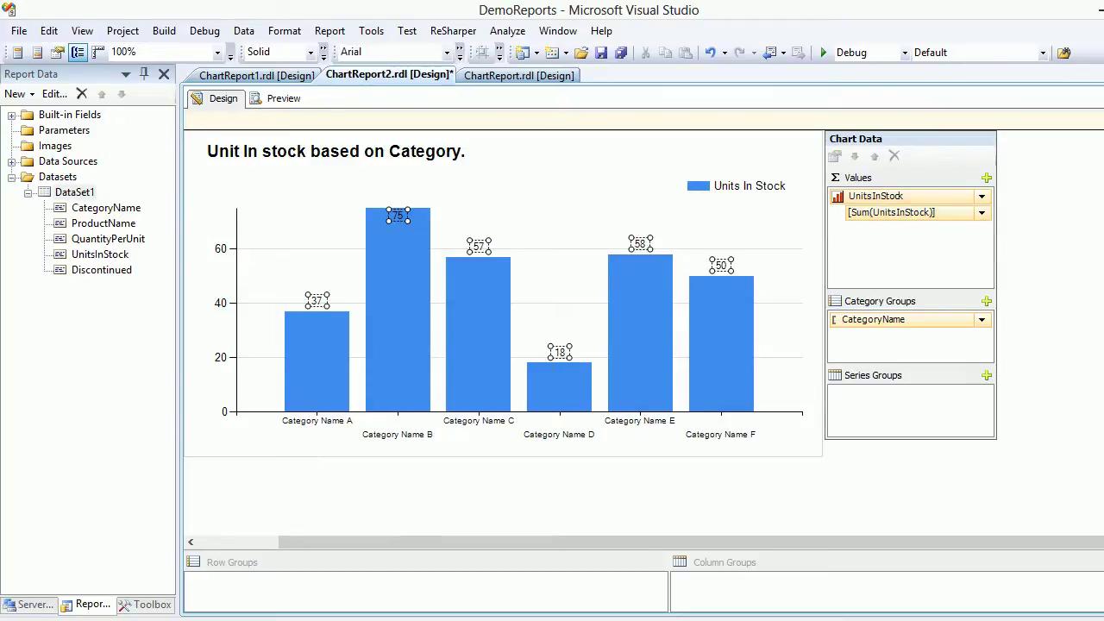
click(283, 99)
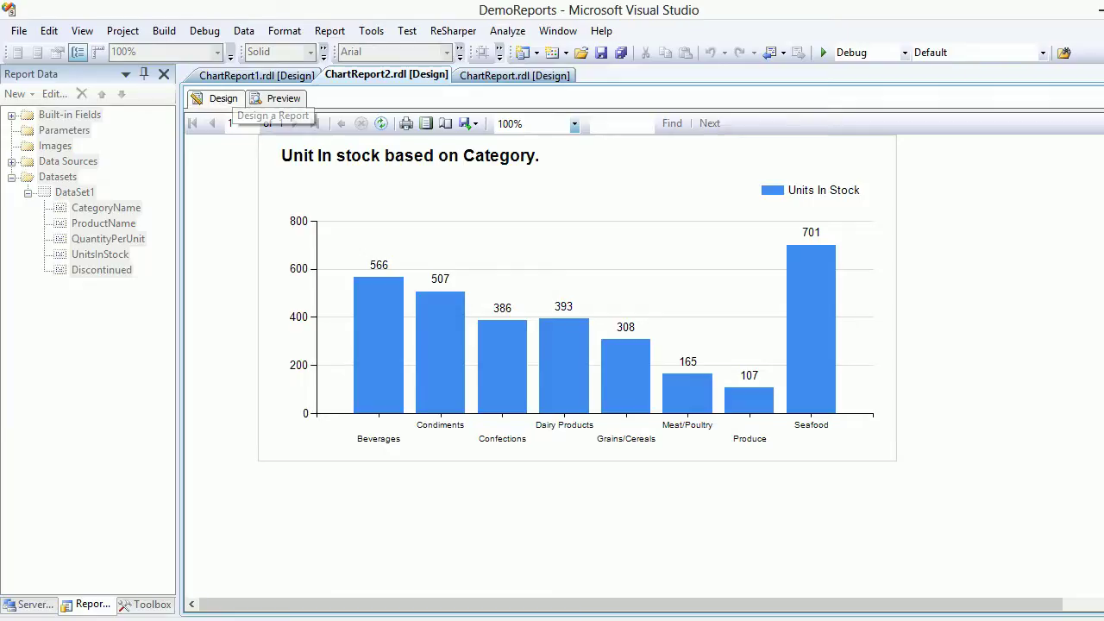
click(222, 99)
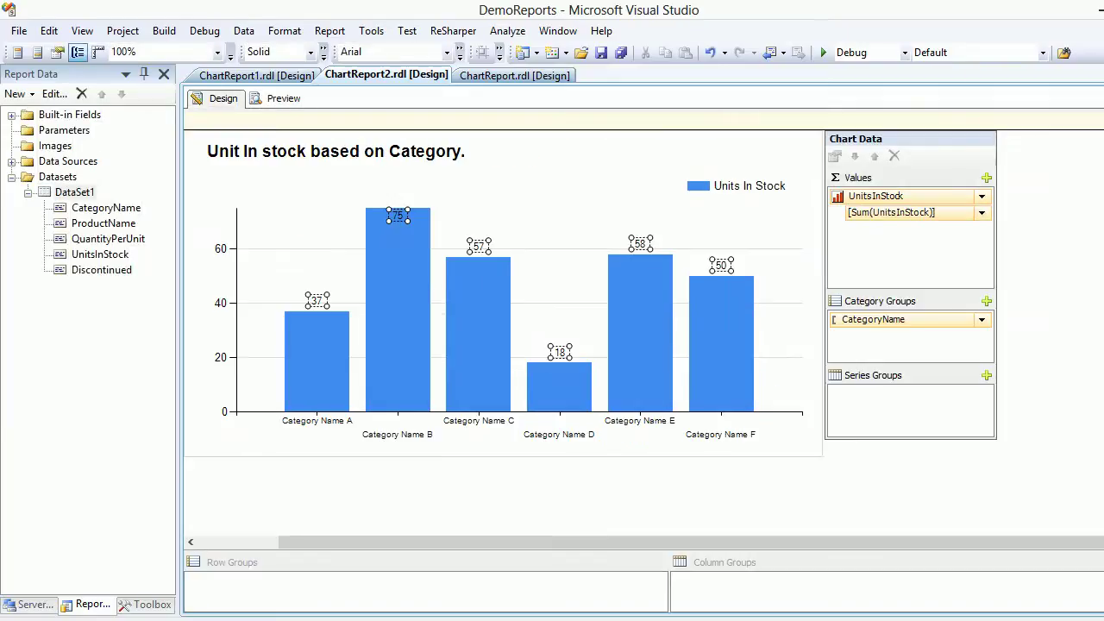
- Enable the 3D effect for the chart area with its default angles and depths
click(317, 325)
right_click(318, 326)
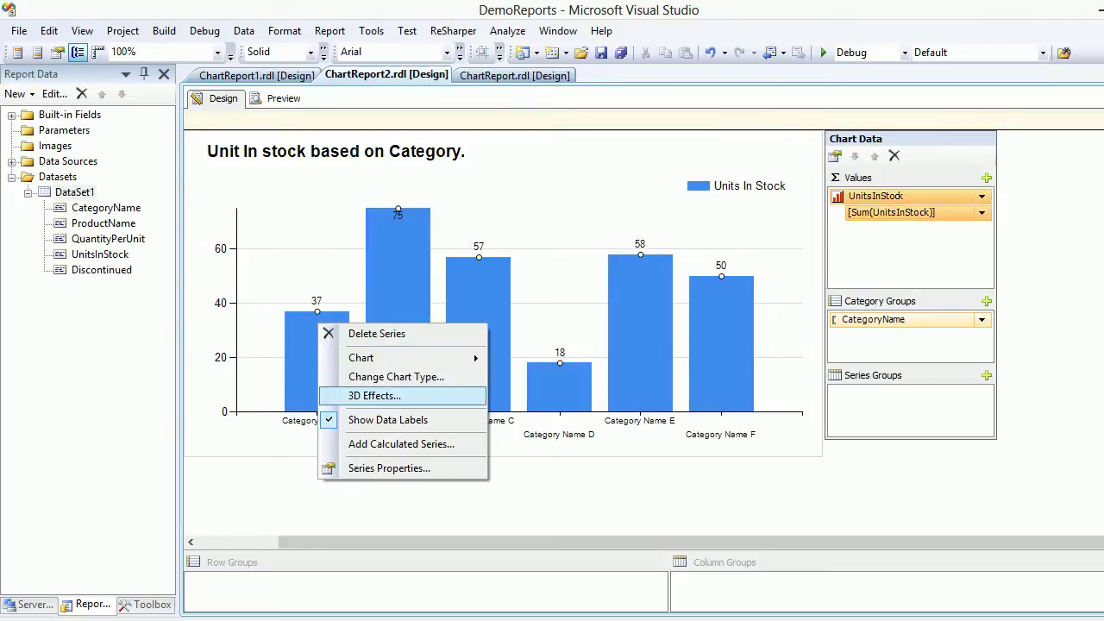
click(374, 396)
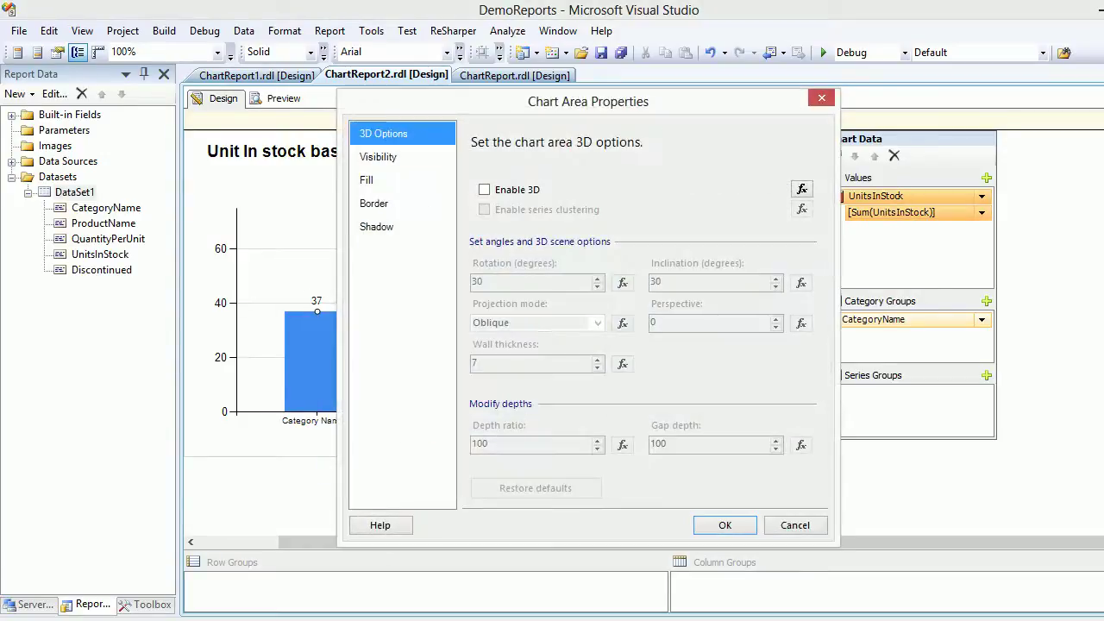
click(484, 189)
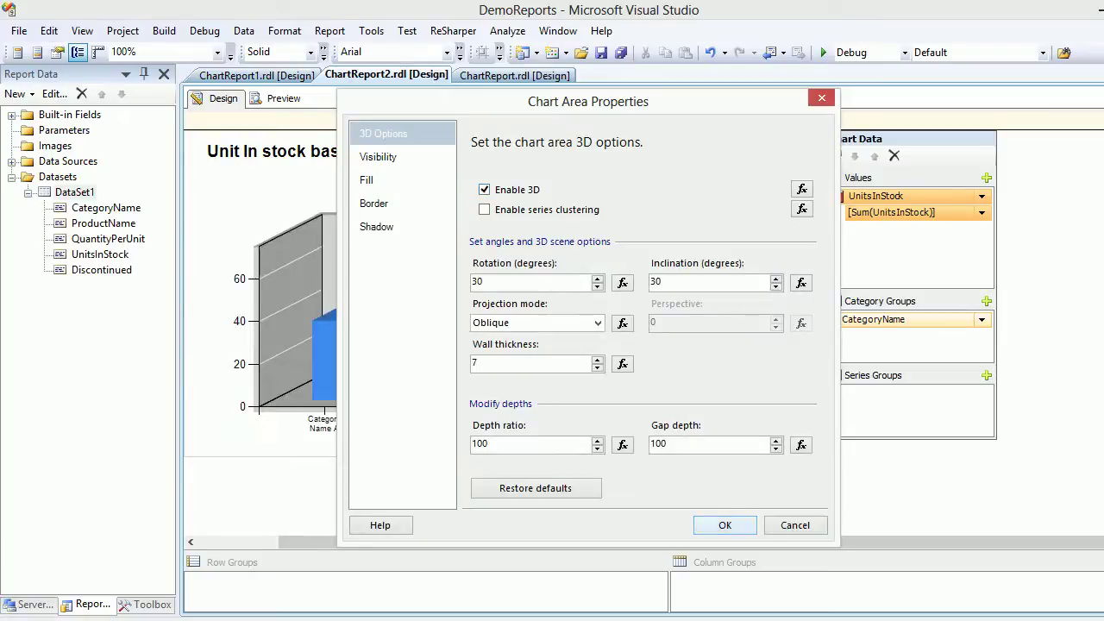
click(724, 524)
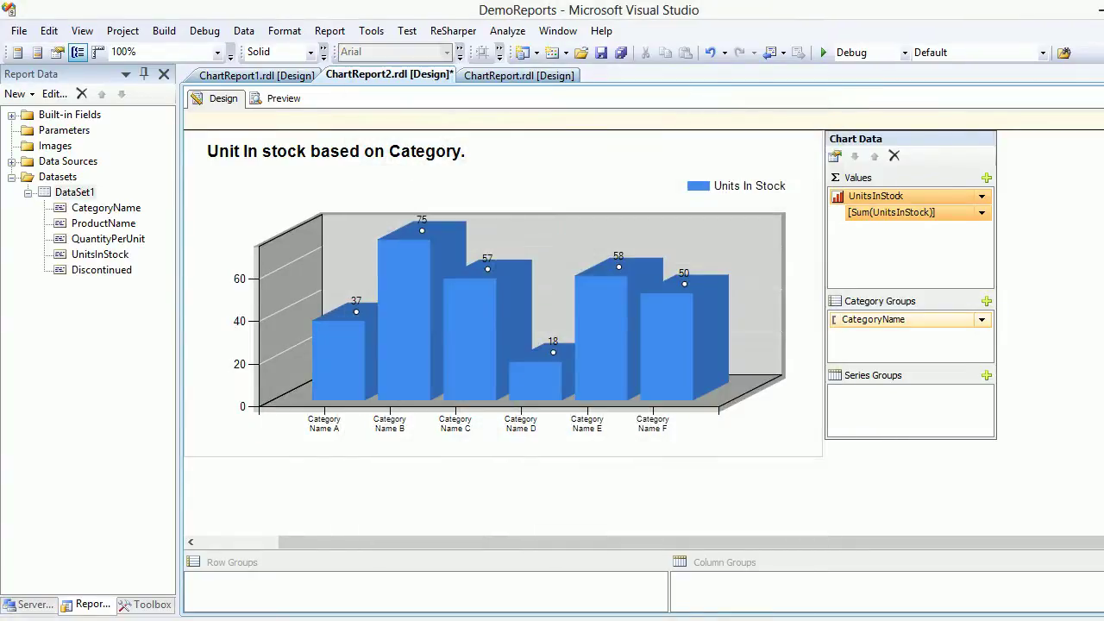
- Preview the 3D version of the chart, save the report and return to the design view
click(278, 99)
key(ctrl+s)
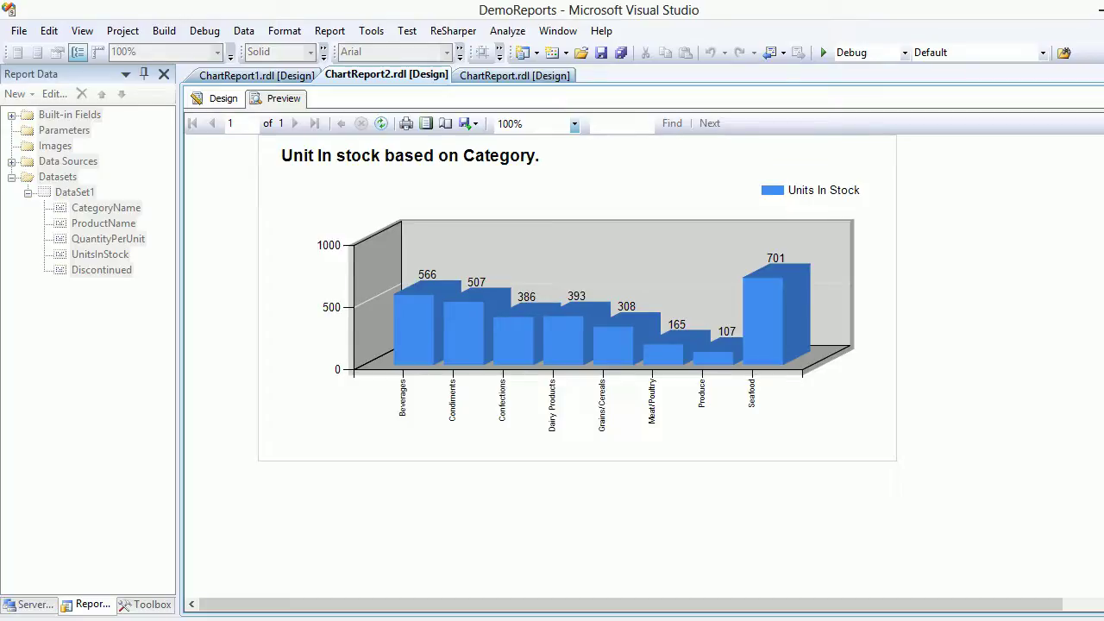
click(220, 99)
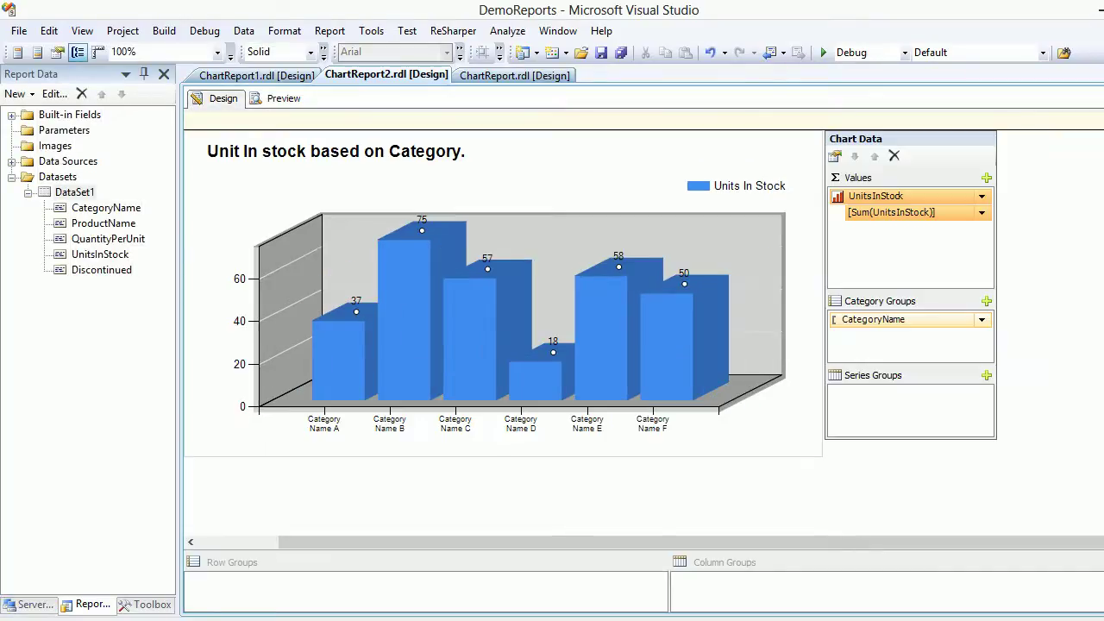
- Turn off the 3D effect for the UnitsInStock chart area
right_click(347, 348)
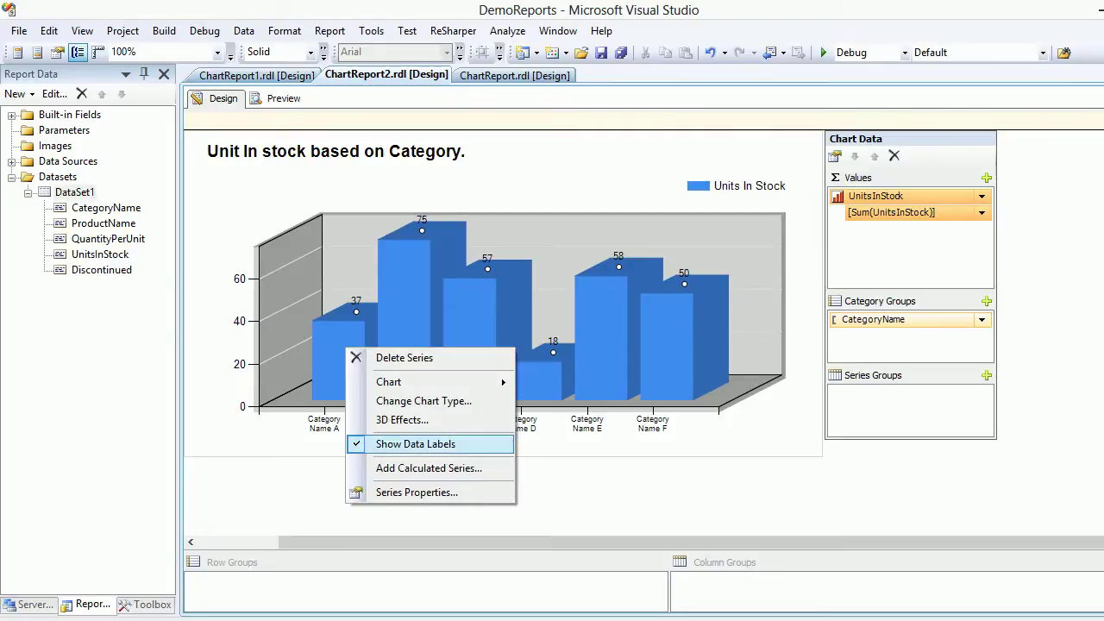
click(402, 420)
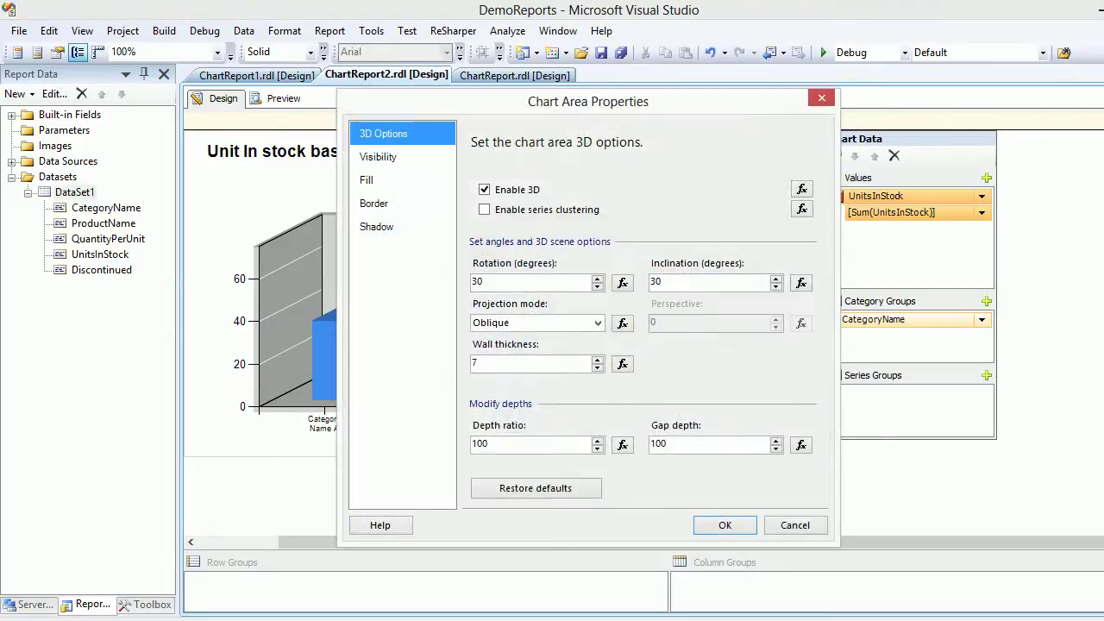
click(484, 189)
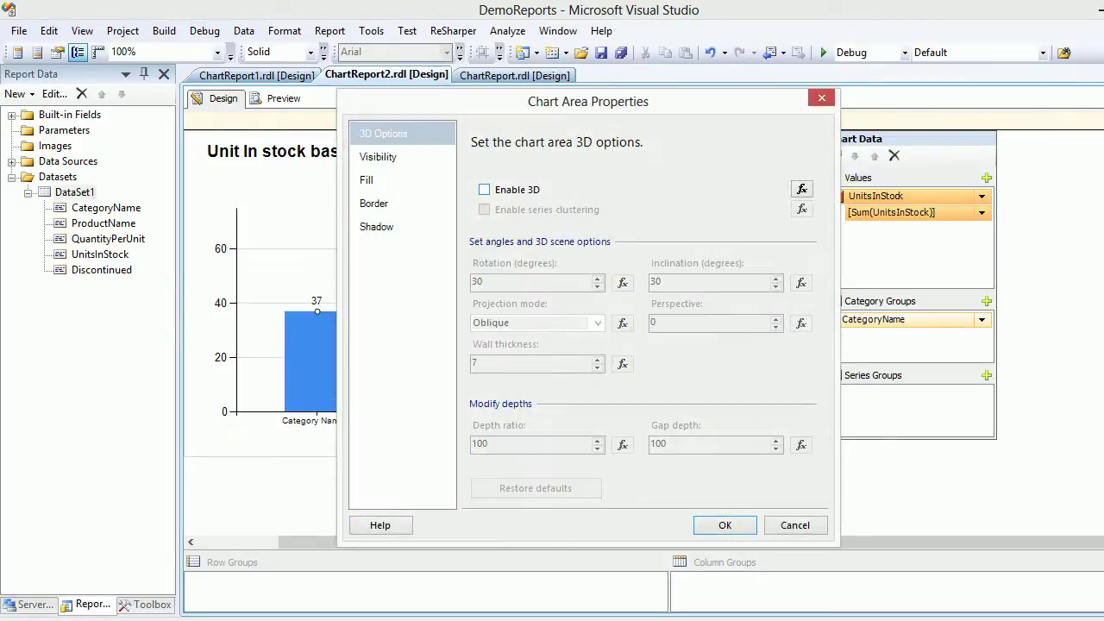
click(724, 525)
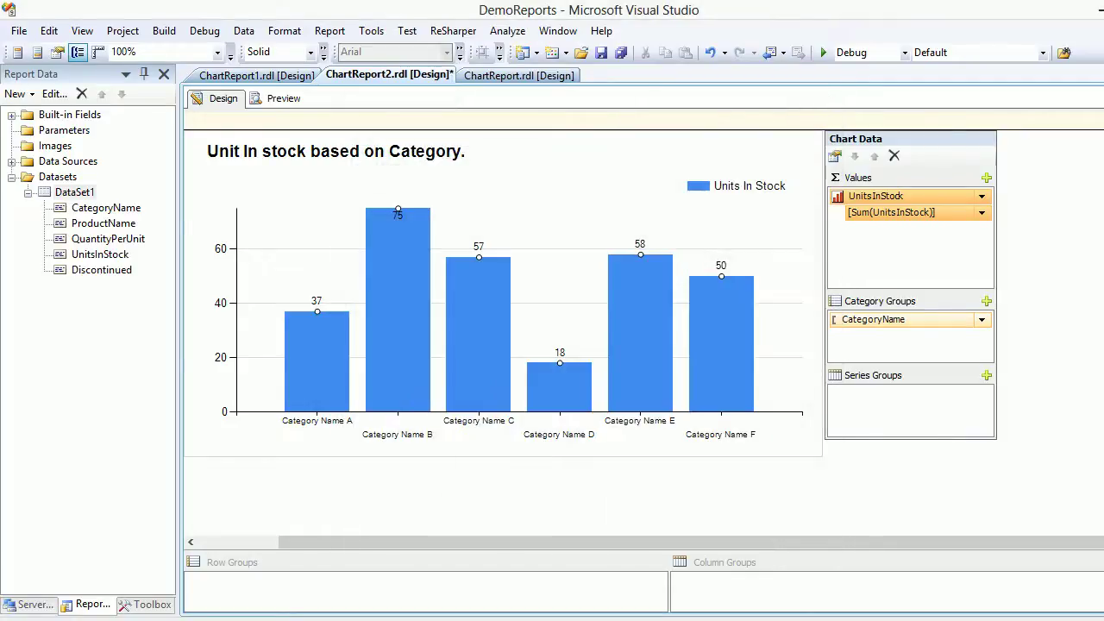
- Preview the flat column chart, save ChartReport2.rdl and return to the design view
click(284, 98)
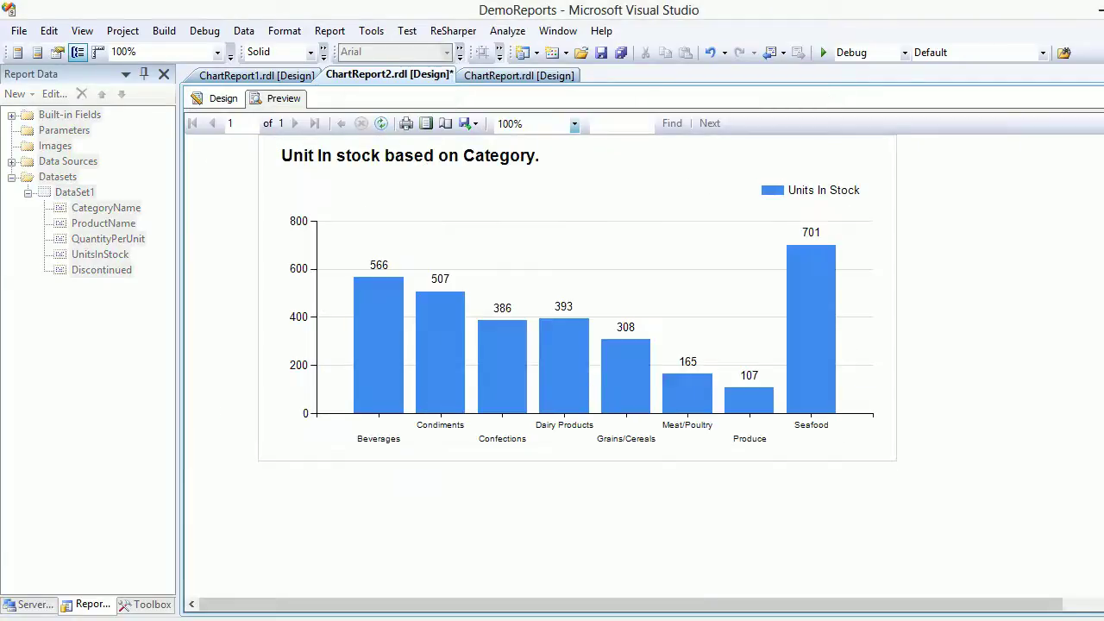
key(ctrl+s)
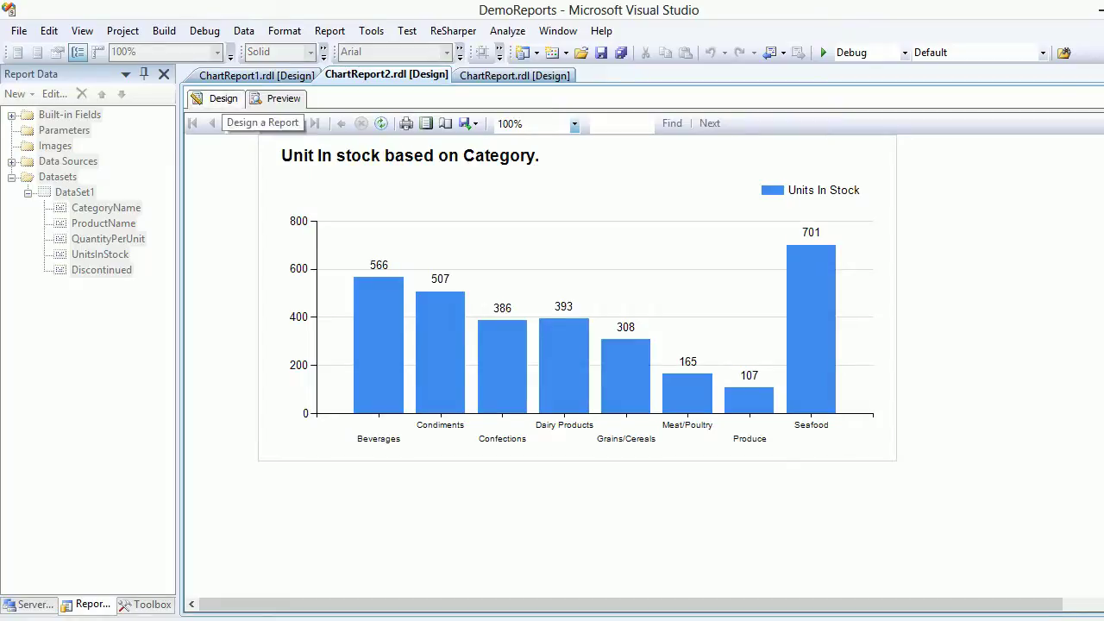
click(218, 98)
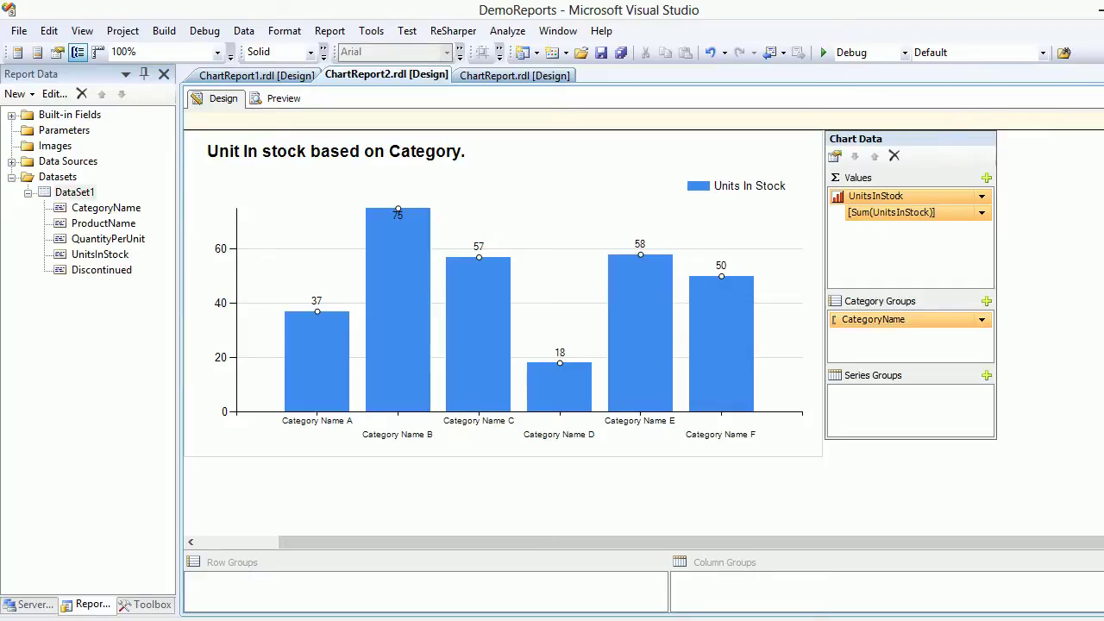
- Set the chart's category group to ProductName, save all files and check the product labels in the report preview
click(982, 319)
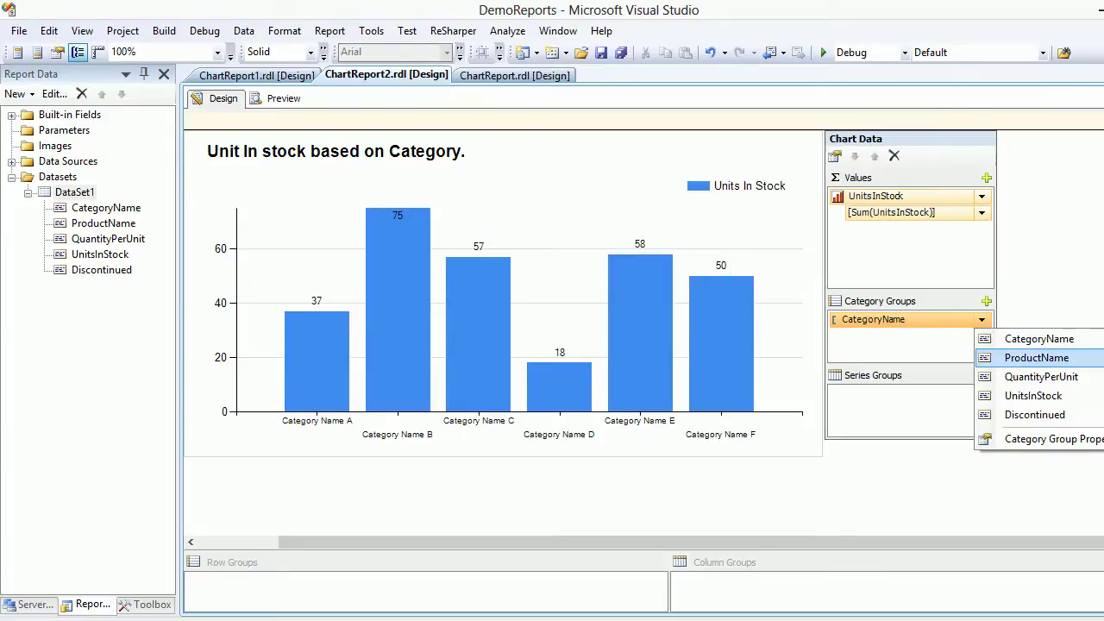
click(1036, 358)
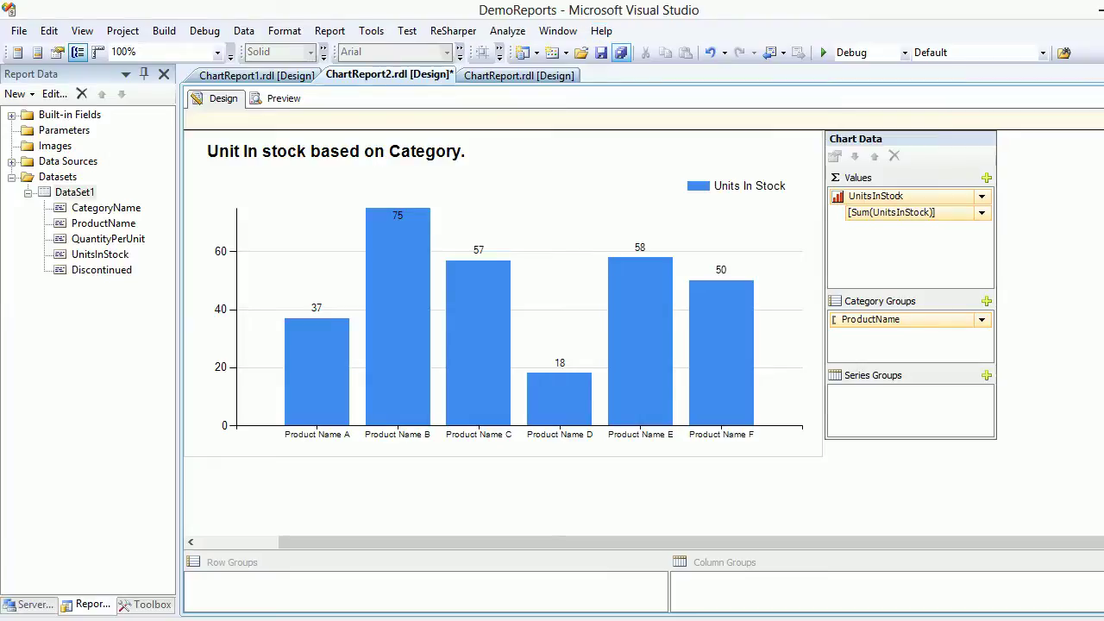
click(621, 53)
click(280, 98)
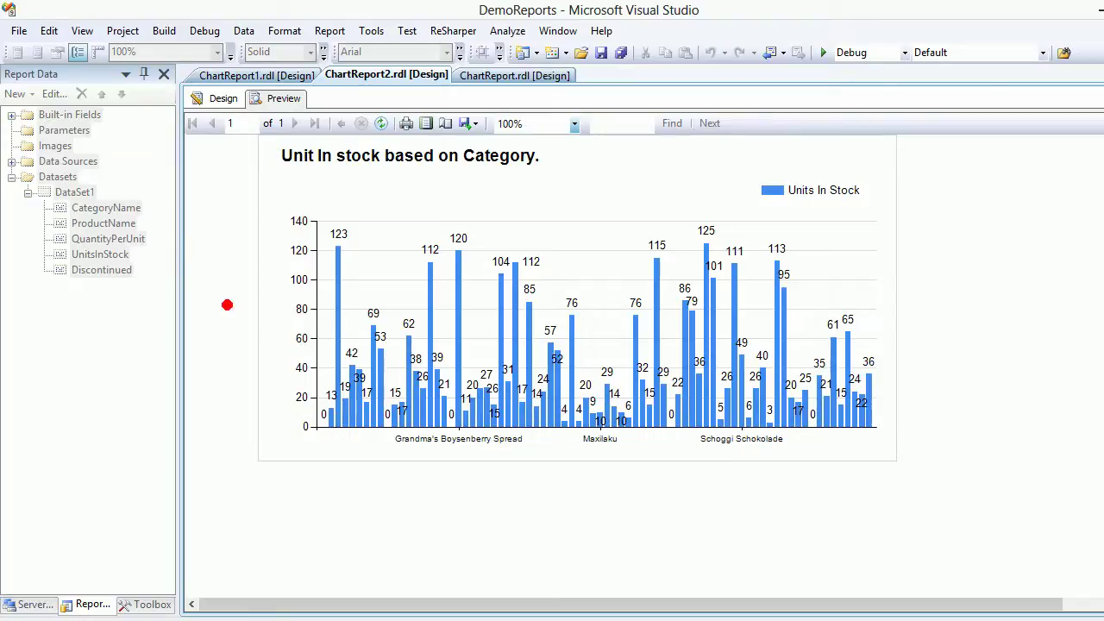
mouse_move(295, 422)
mouse_down()
mouse_move(649, 420)
mouse_move(869, 395)
mouse_move(656, 509)
mouse_move(191, 447)
mouse_move(343, 425)
mouse_up()
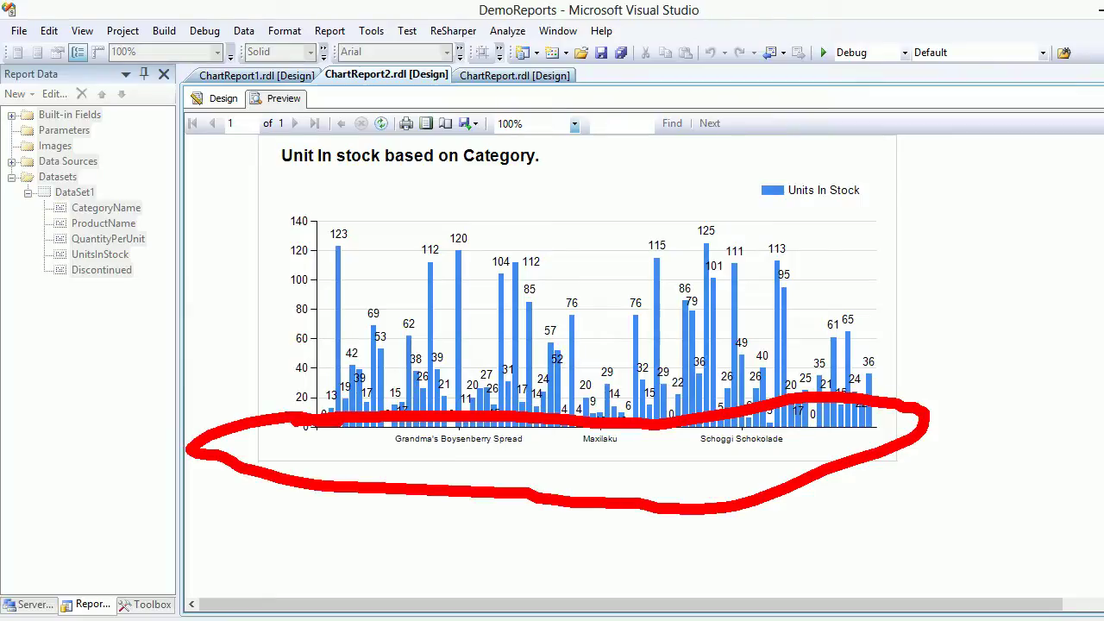
key(Escape)
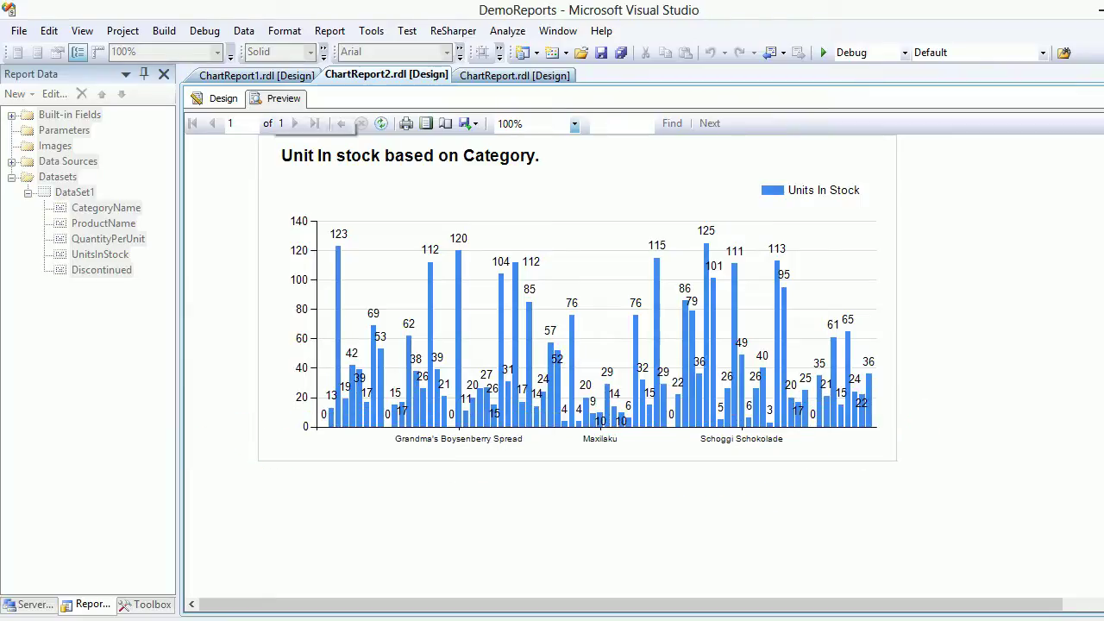
- Set the horizontal axis interval to 1 in the report design
click(223, 99)
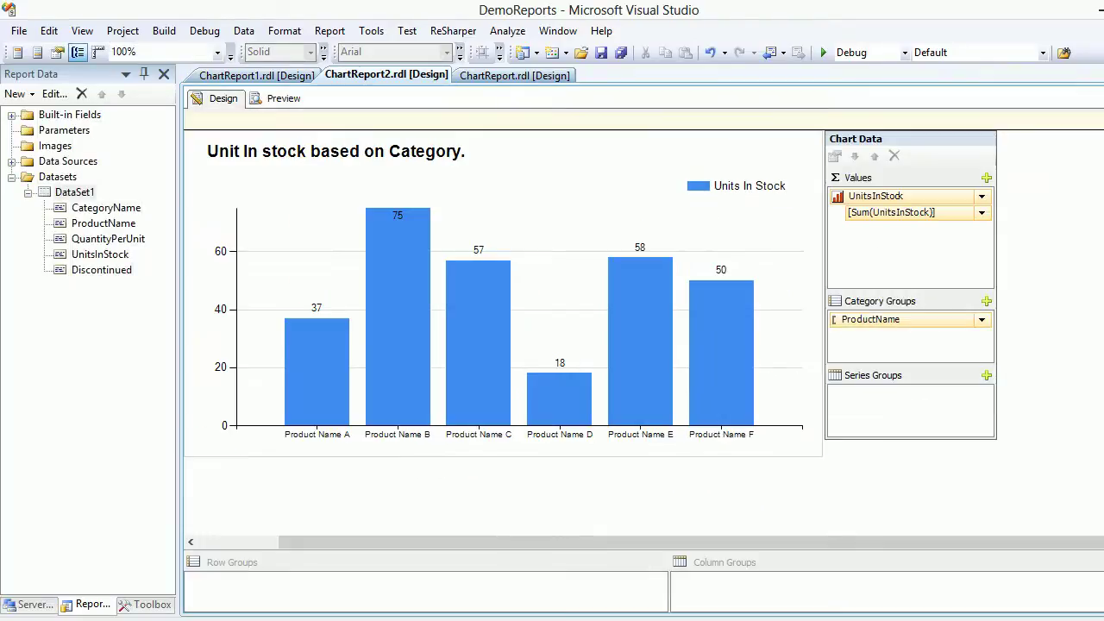
click(509, 434)
right_click(509, 434)
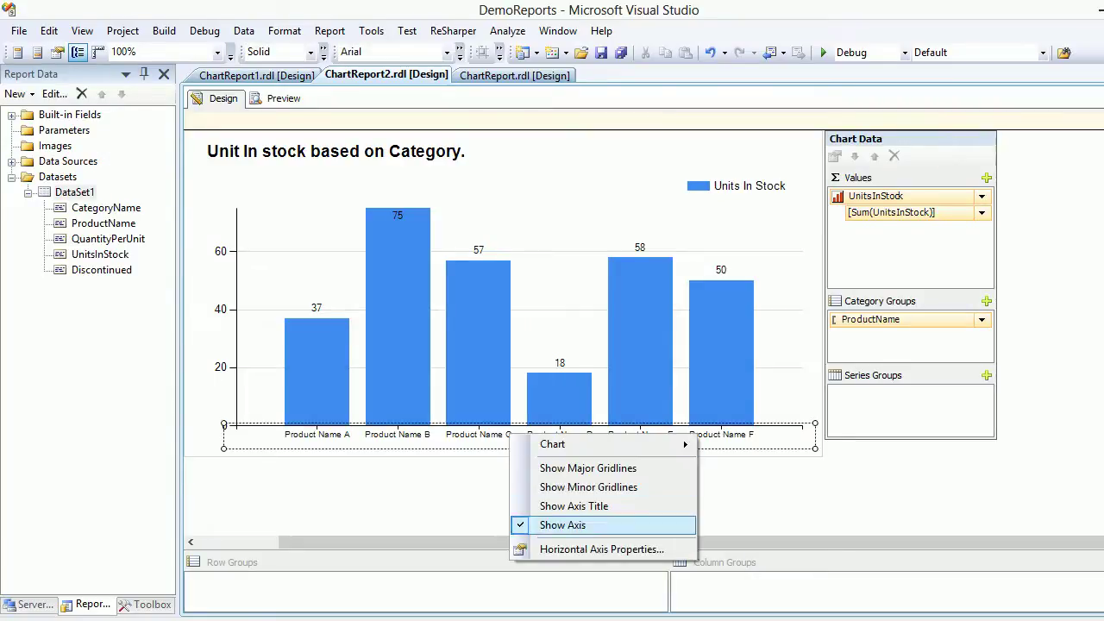
click(601, 549)
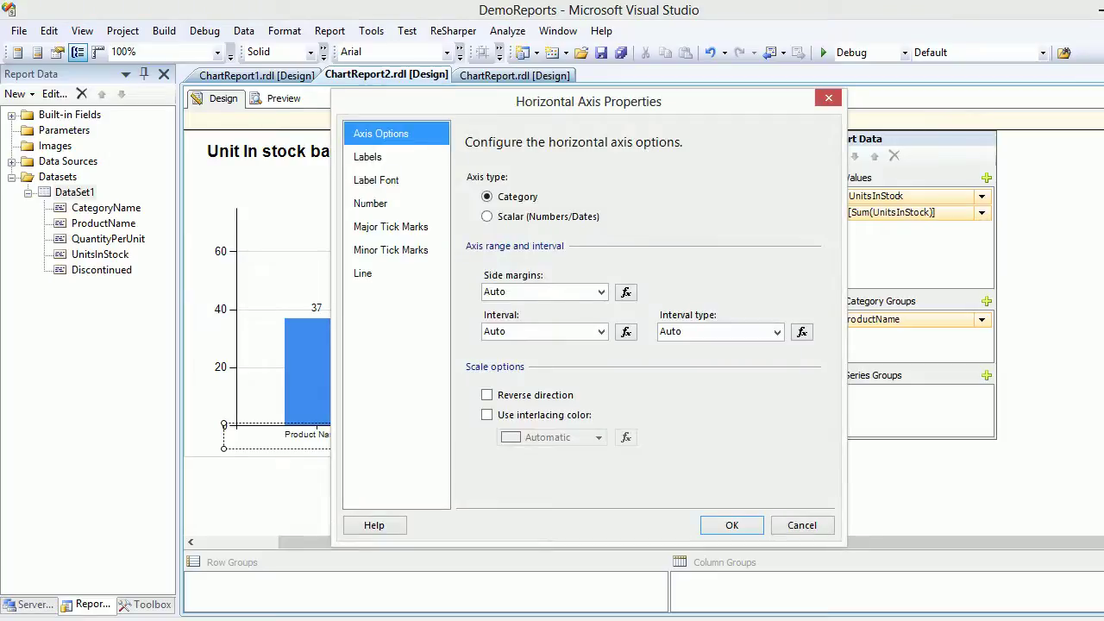
click(543, 331)
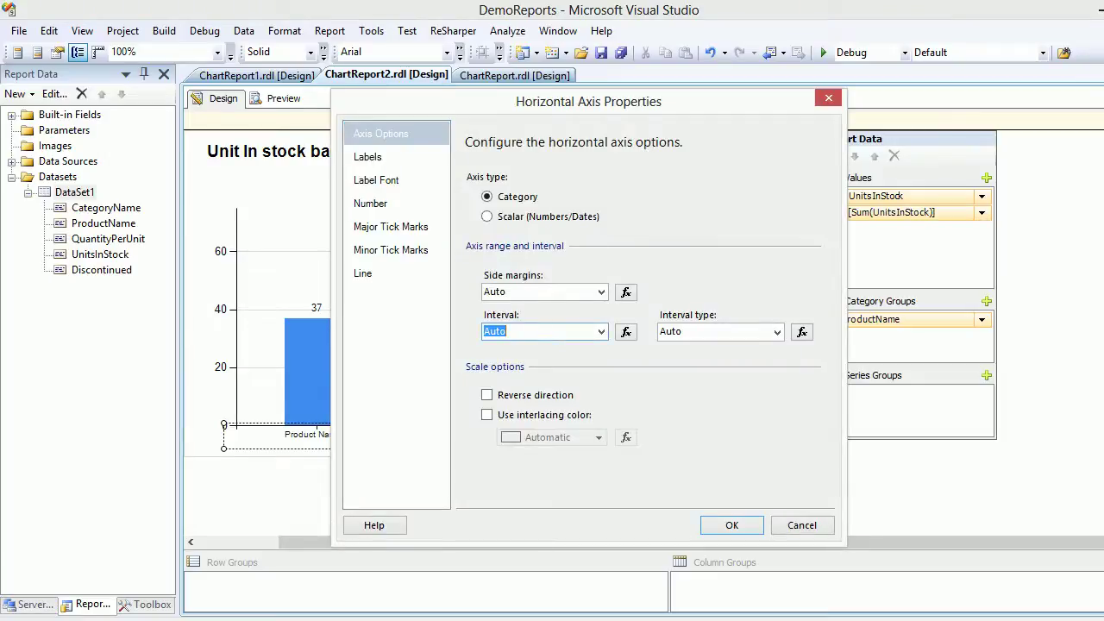
text(1)
click(731, 525)
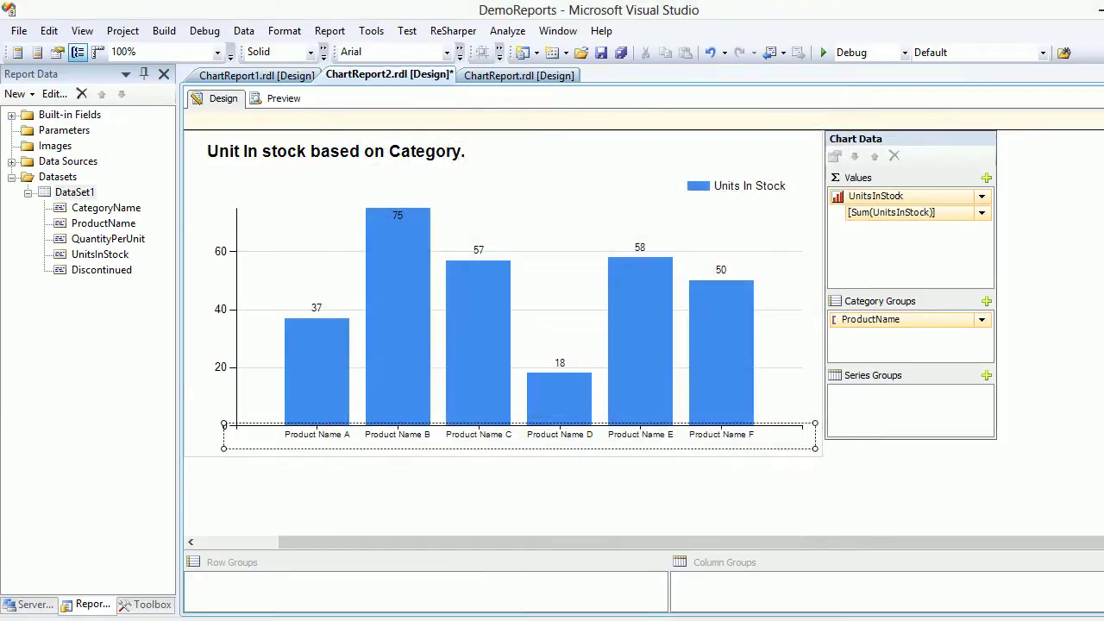
- Save the report and preview the product chart at 150% zoom
key(ctrl+s)
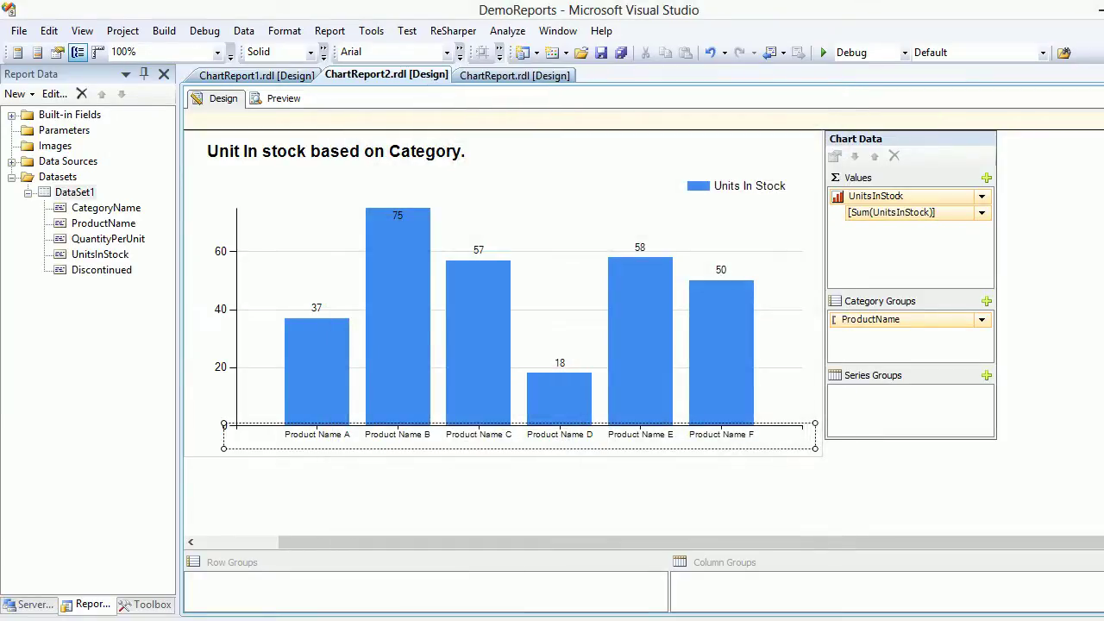
click(278, 98)
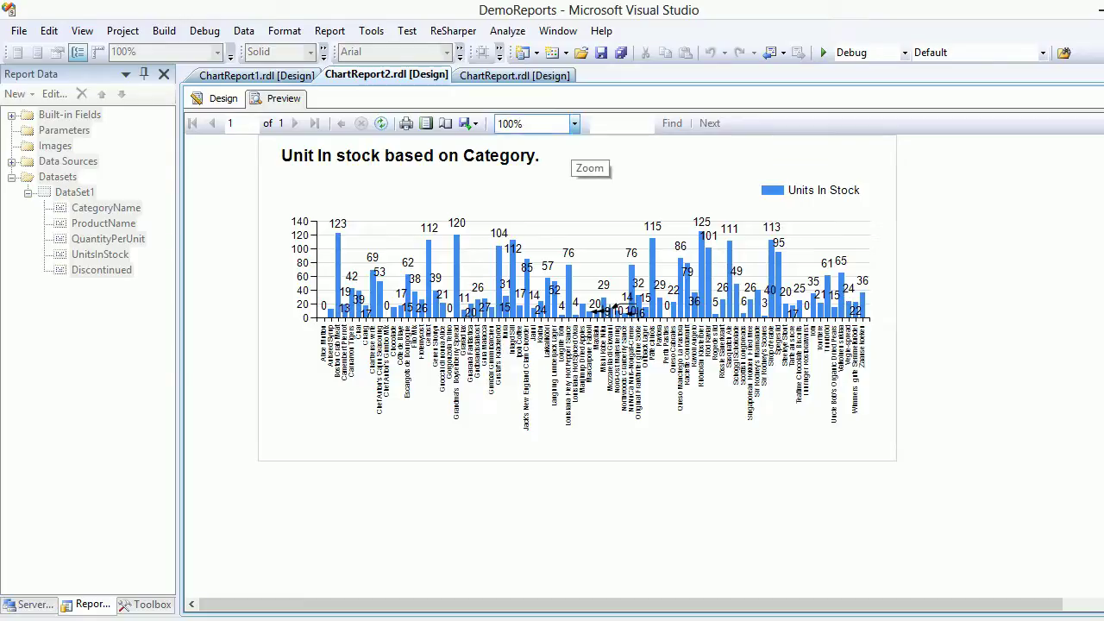
click(574, 123)
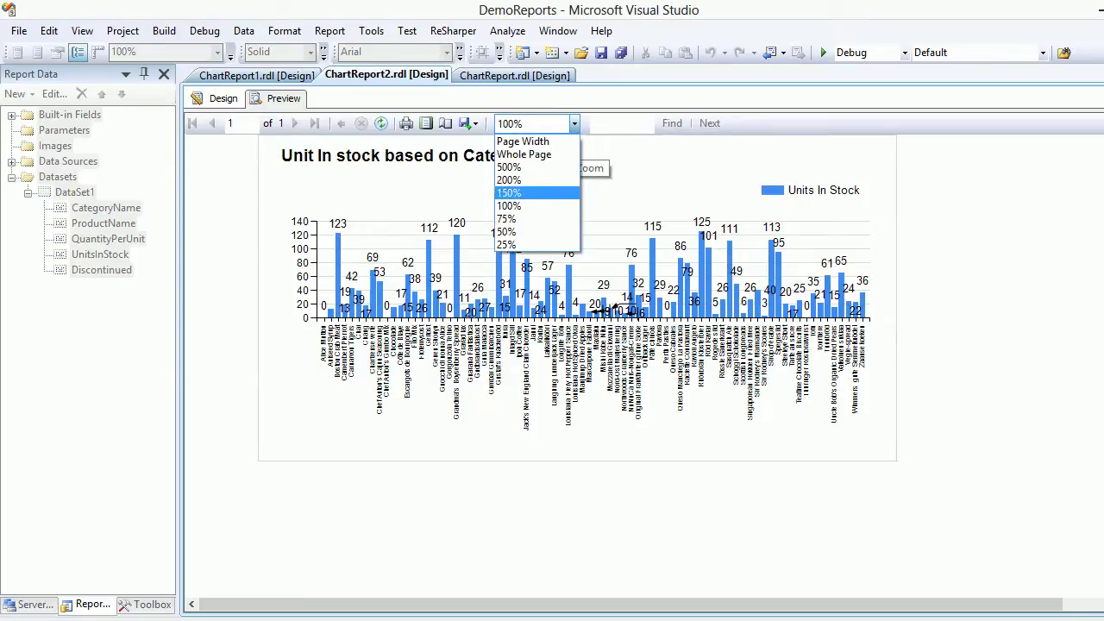
click(513, 191)
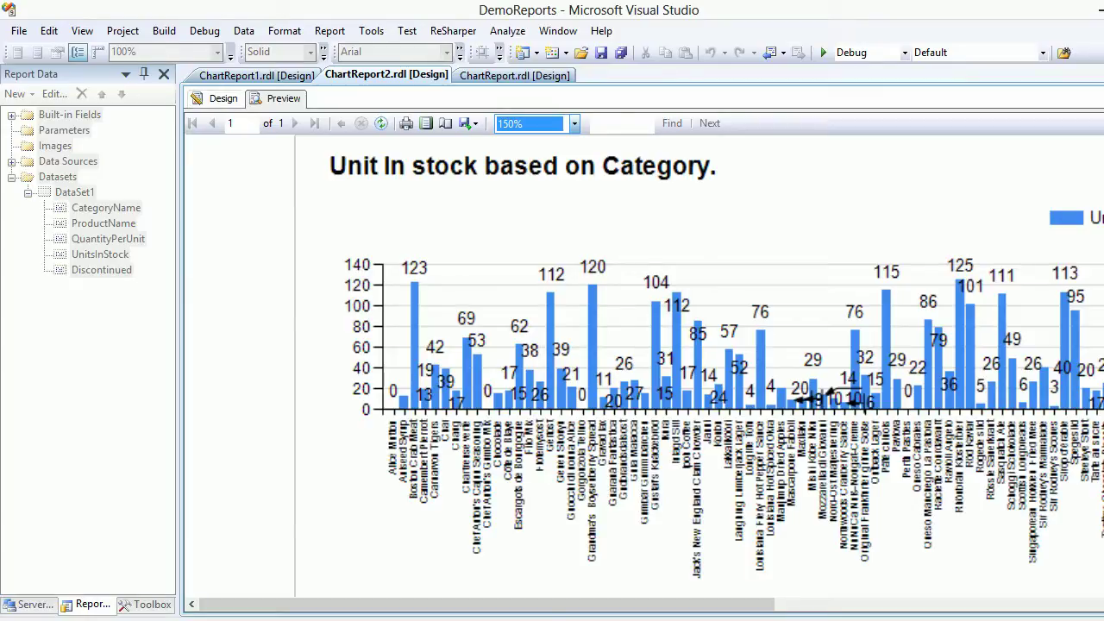
- Change the chart type from column to the plain pie shape in the report design
click(222, 98)
click(519, 317)
key(Escape)
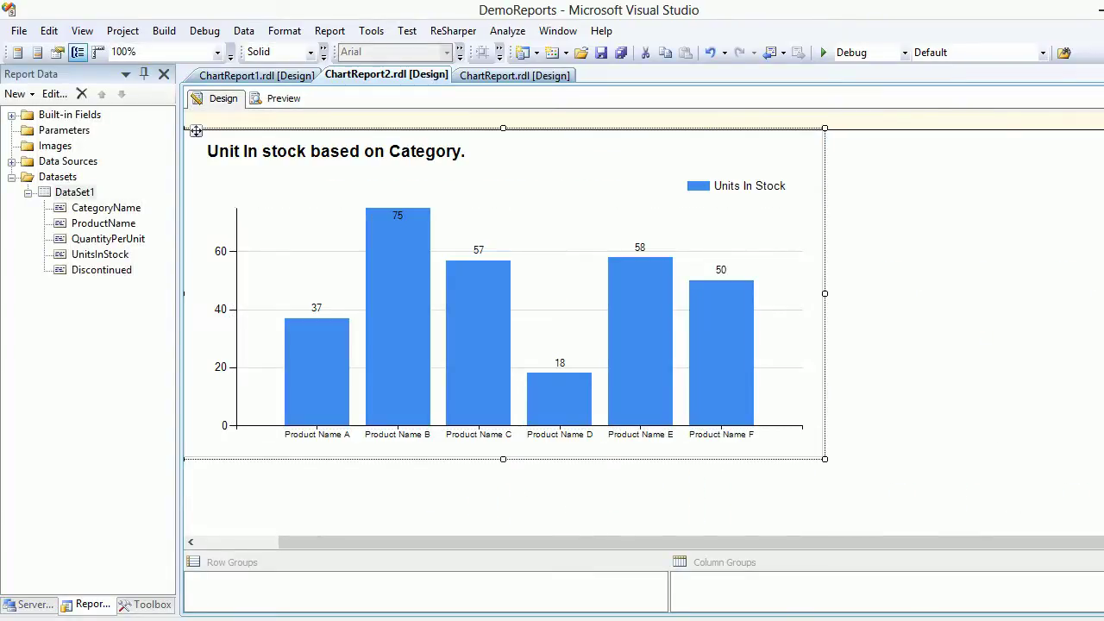
right_click(524, 142)
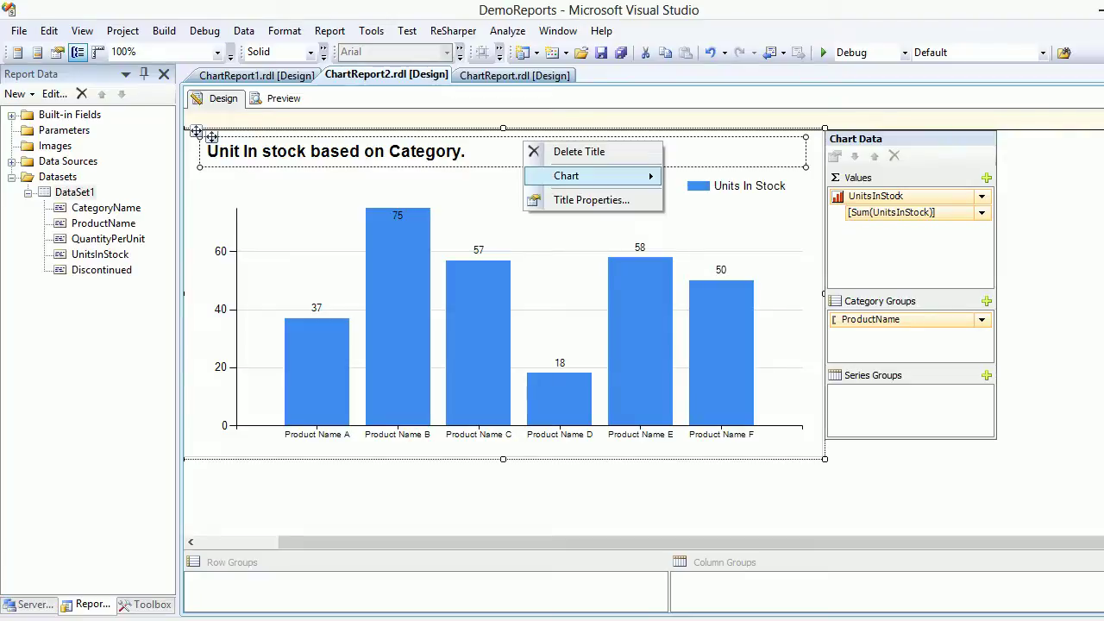
mouse_move(595, 176)
click(740, 177)
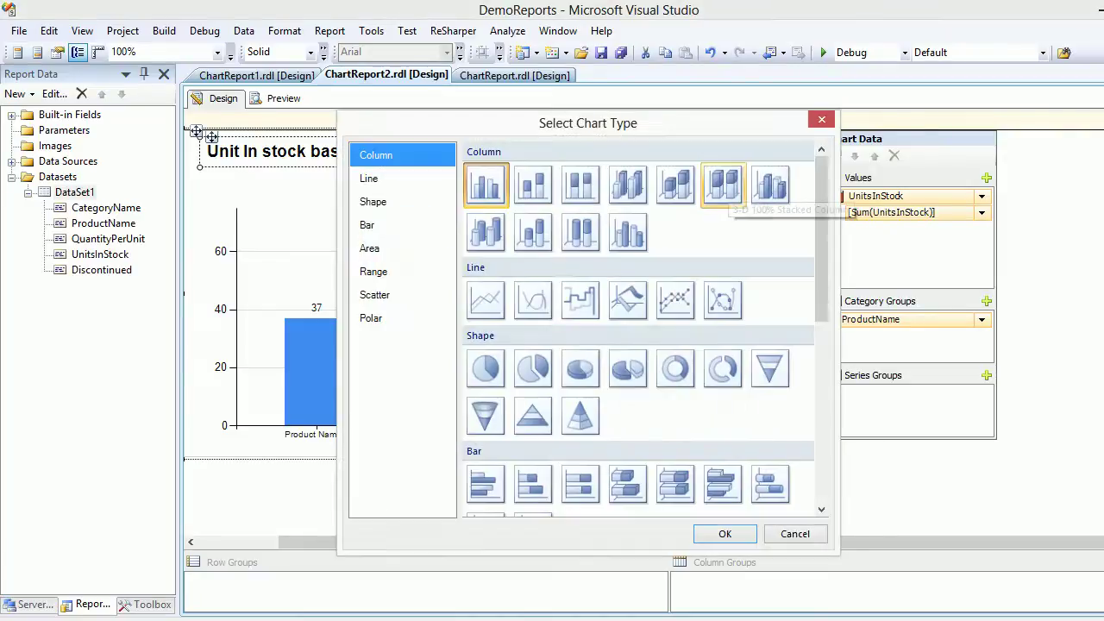
click(500, 384)
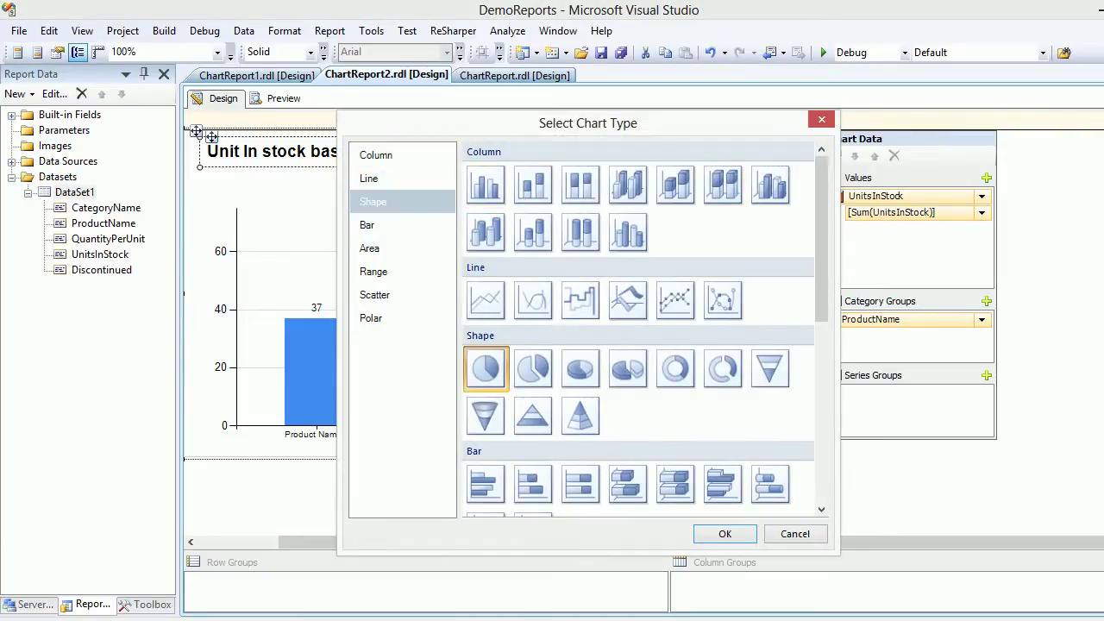
click(724, 534)
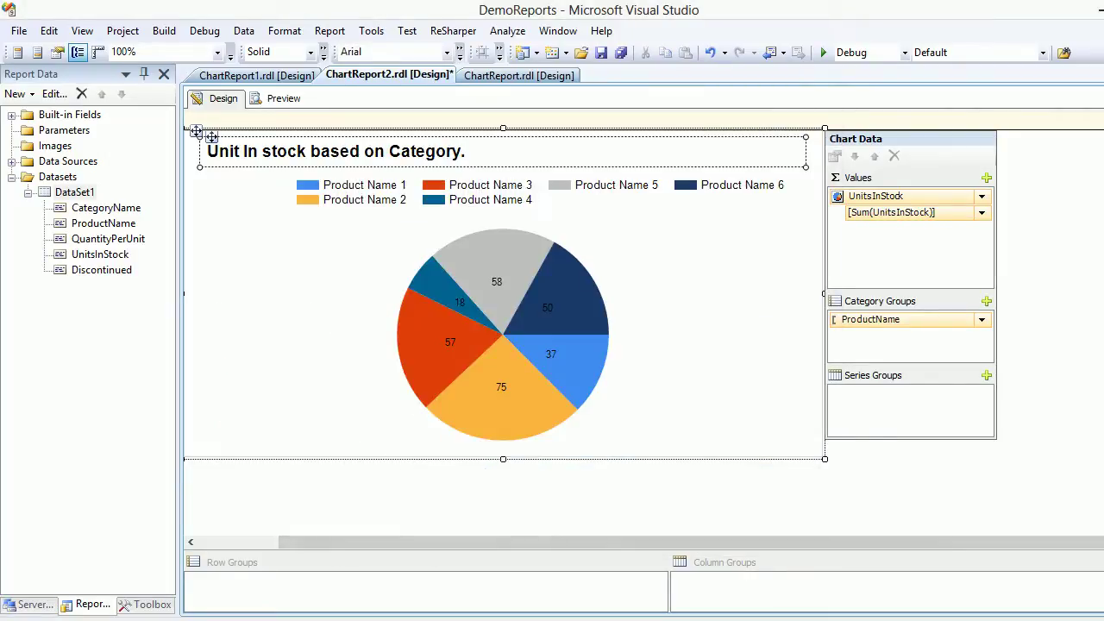
- Preview the pie chart, save the report and view it in print layout before returning to the normal preview
click(283, 98)
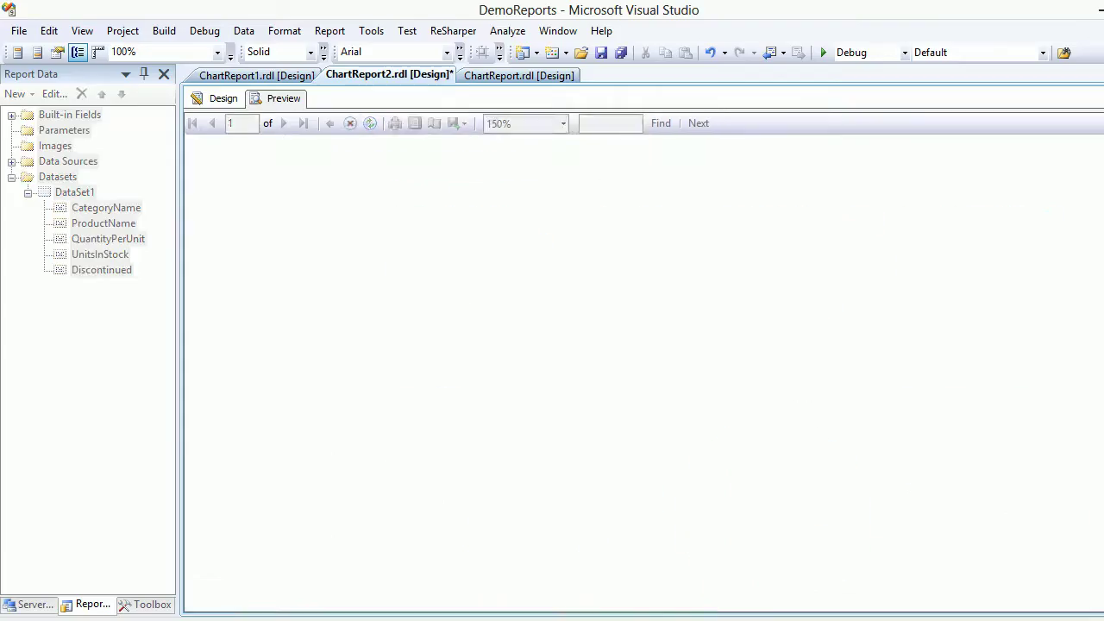
key(ctrl+s)
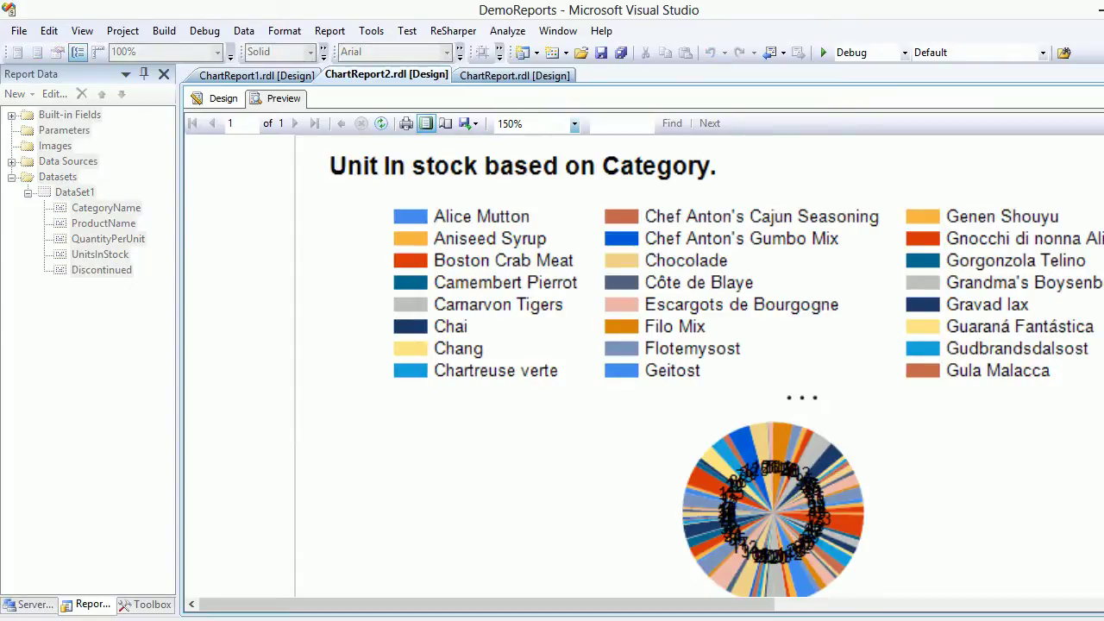
click(426, 123)
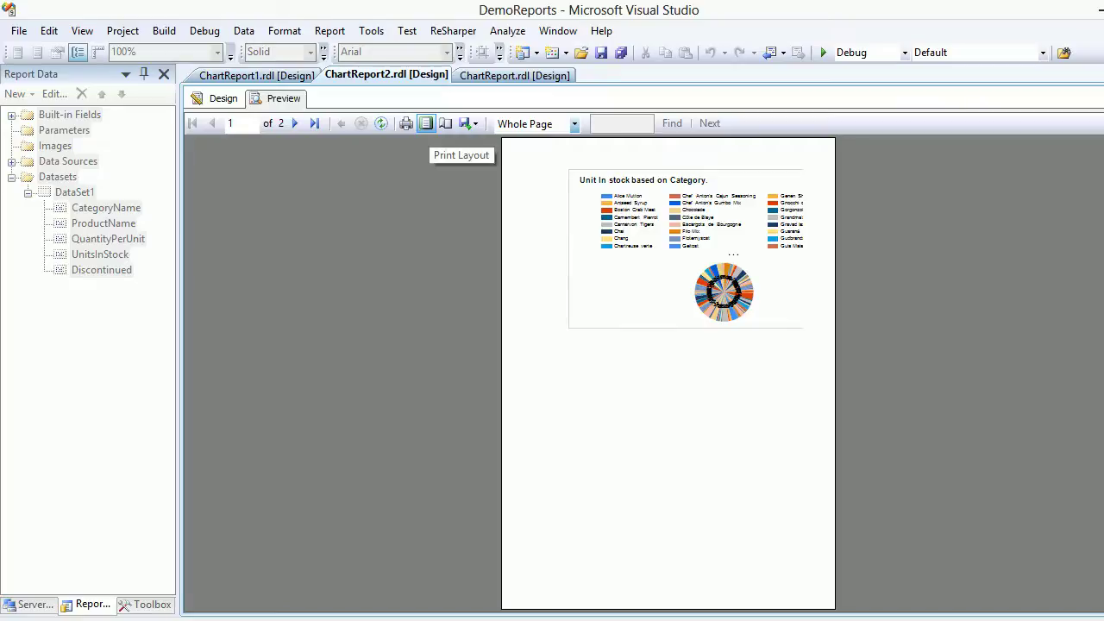
click(427, 123)
click(426, 123)
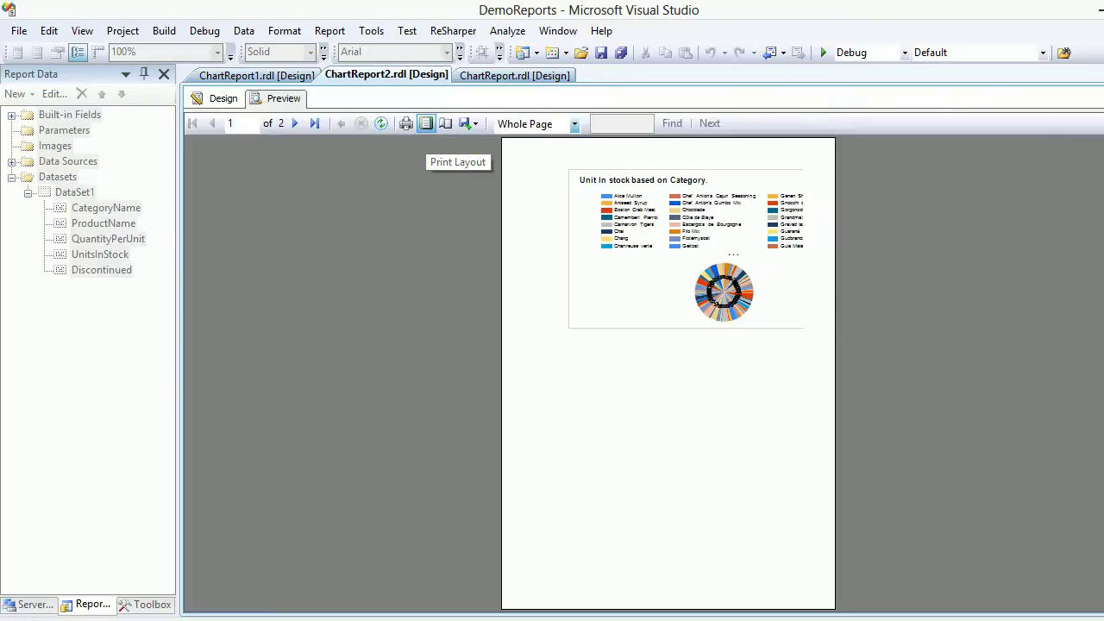
click(426, 124)
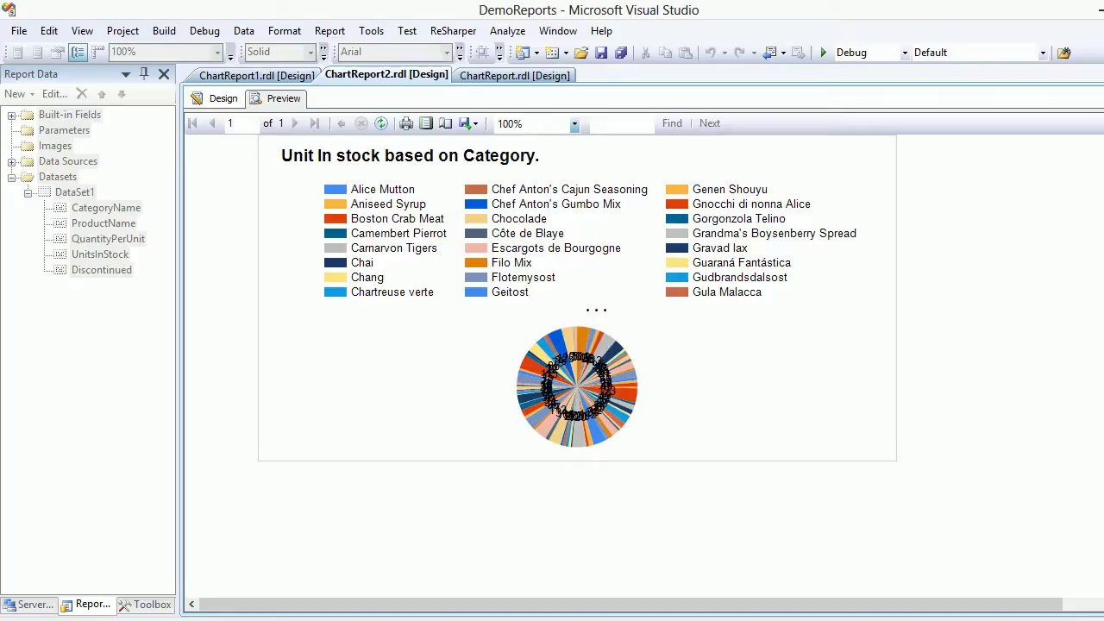
- Change the chart type from pie back to the plain column in the report design and save the report
click(217, 98)
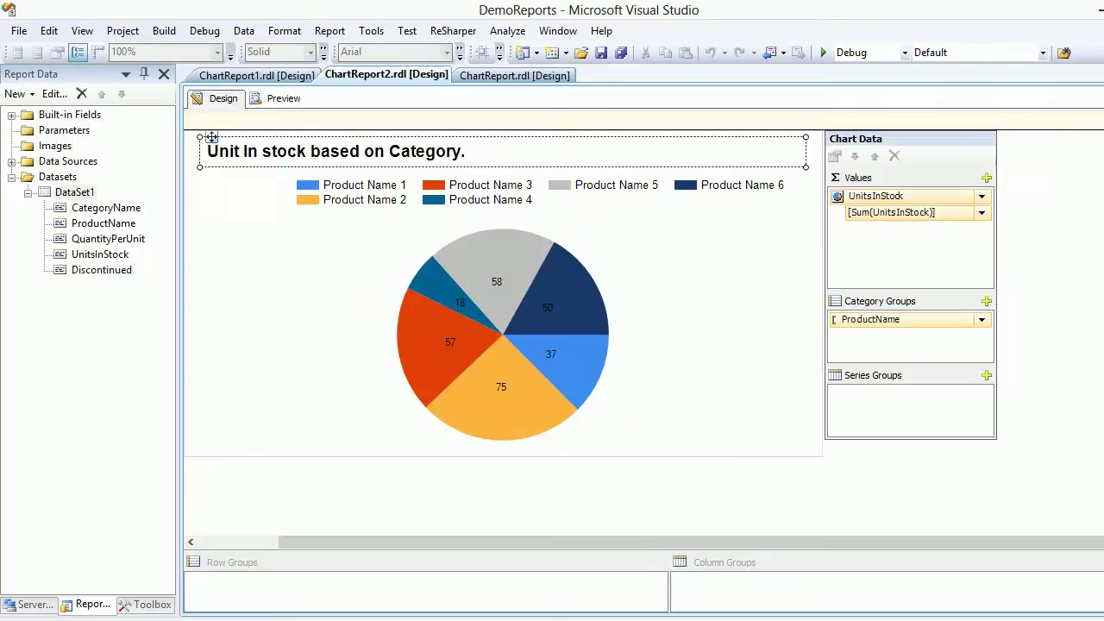
click(196, 130)
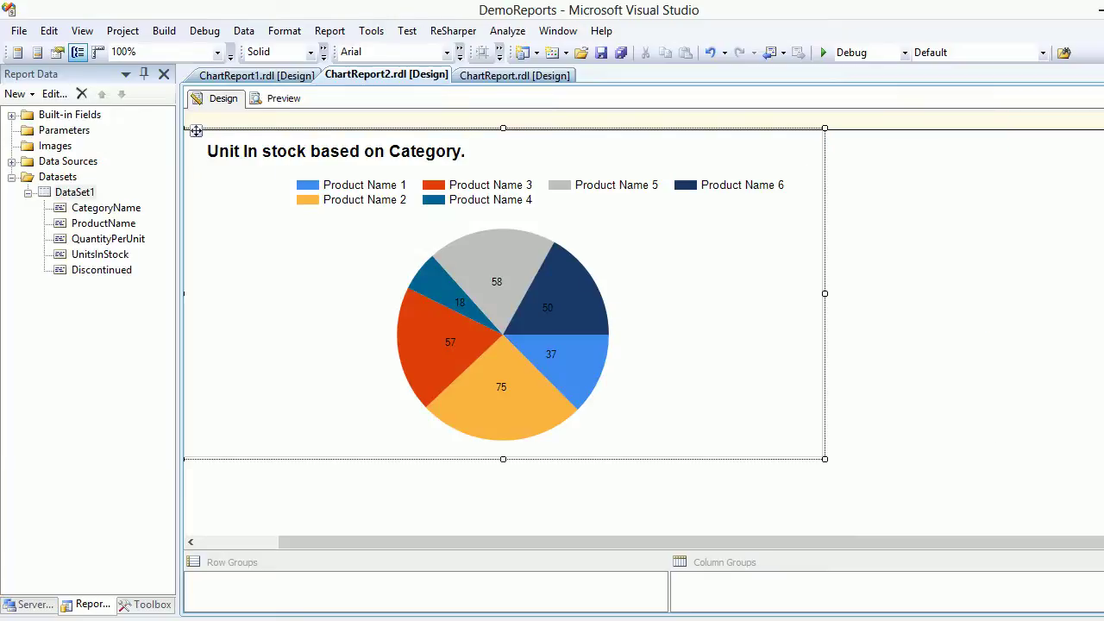
right_click(300, 200)
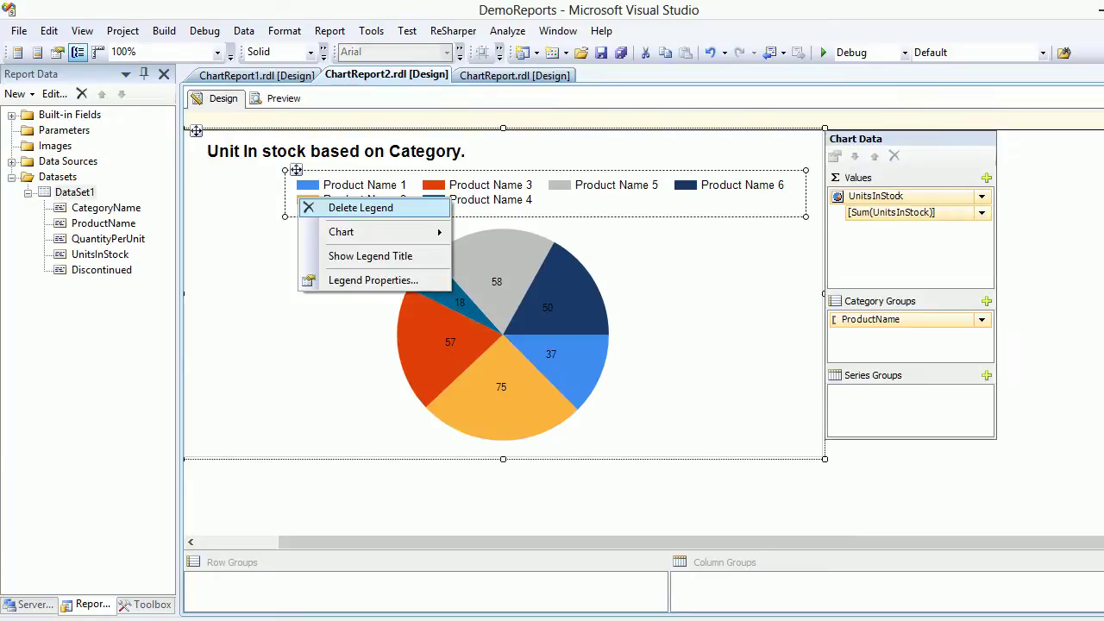
click(196, 131)
right_click(214, 194)
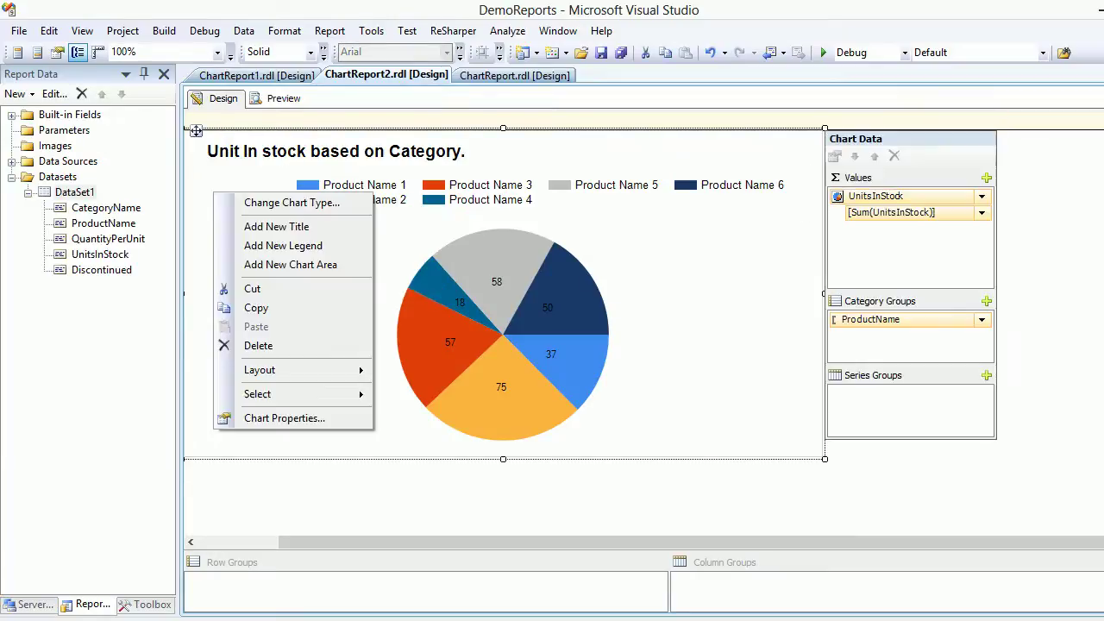
click(289, 203)
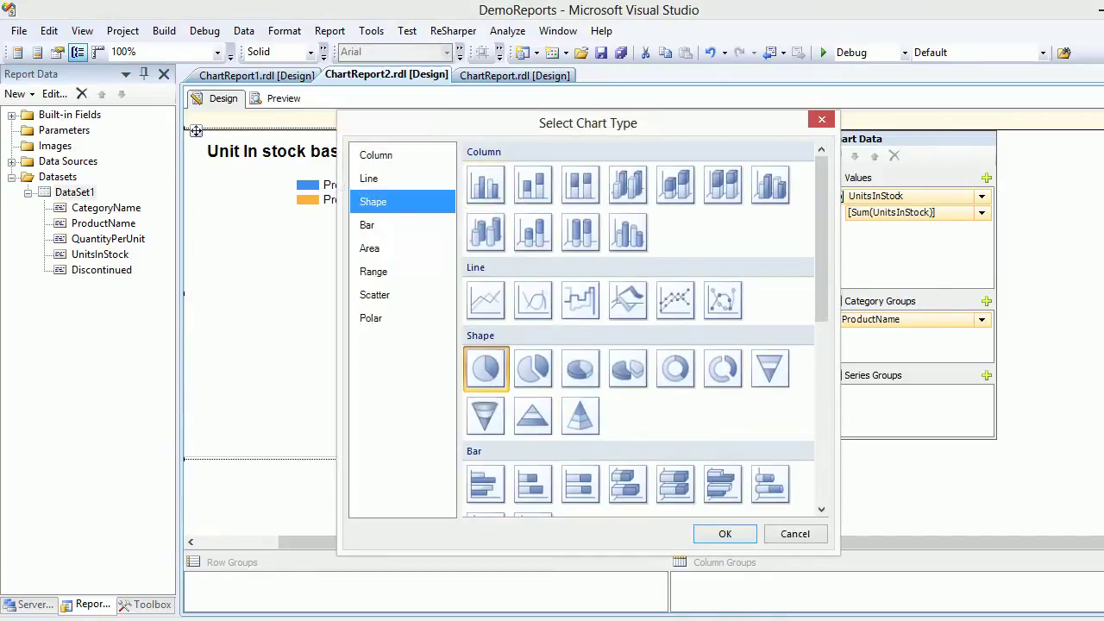
double_click(485, 185)
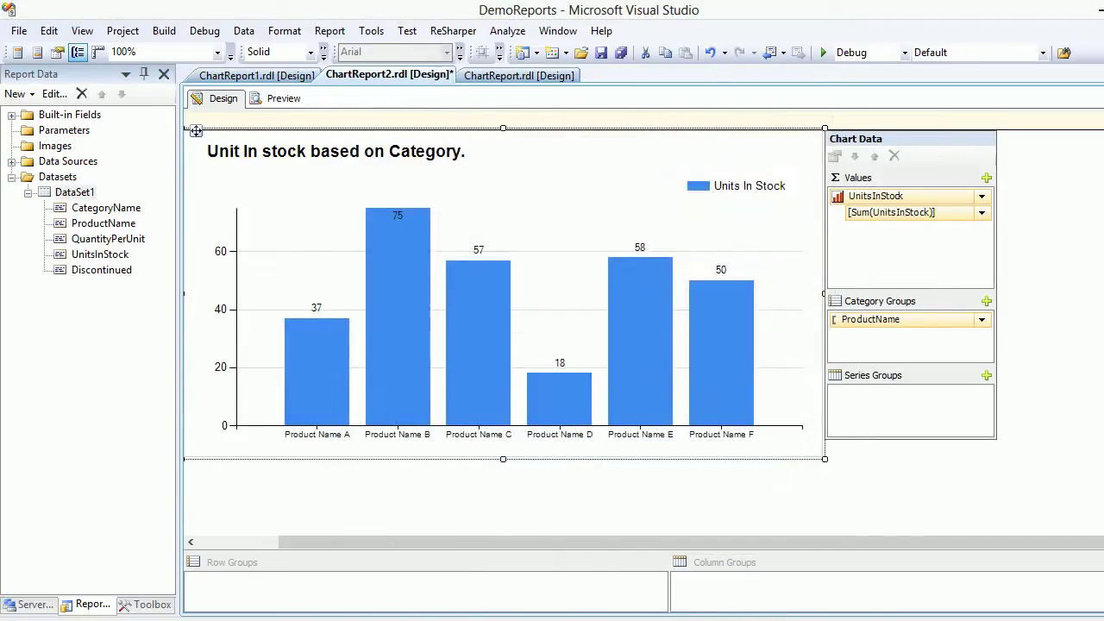
key(ctrl+s)
- Enlarge the column chart in the report design, making it wider and taller, and save the report
click(519, 436)
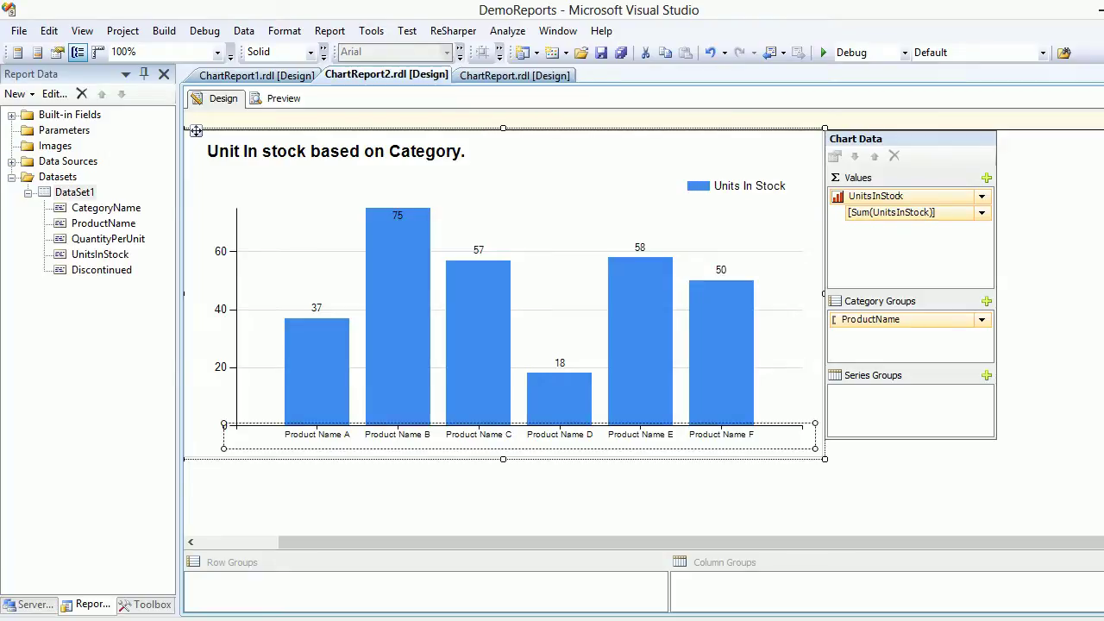
click(196, 131)
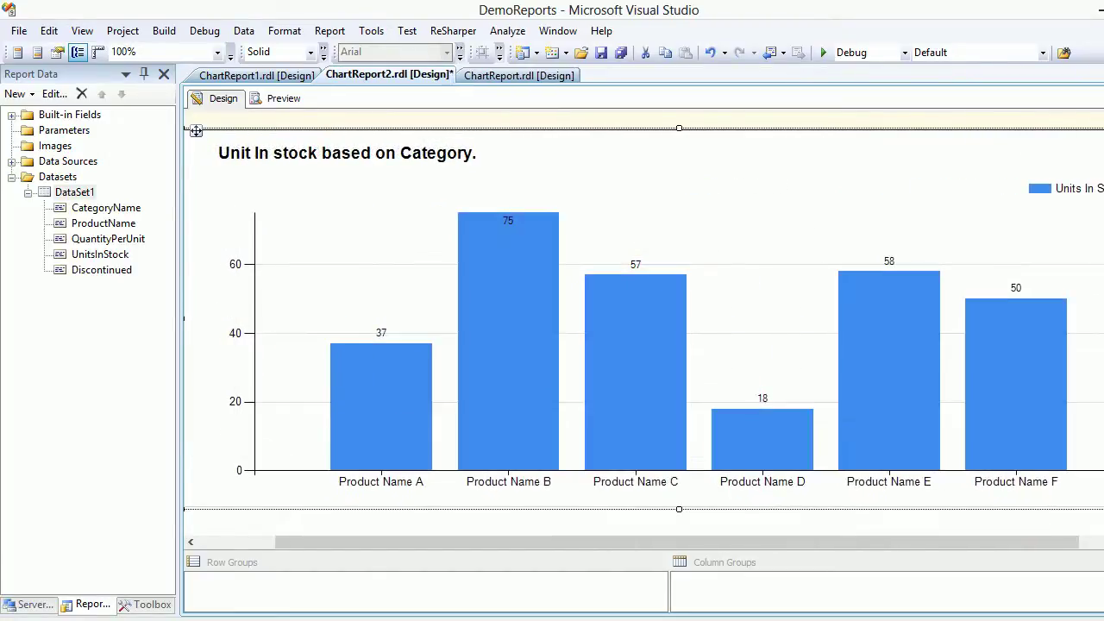
key(ctrl+s)
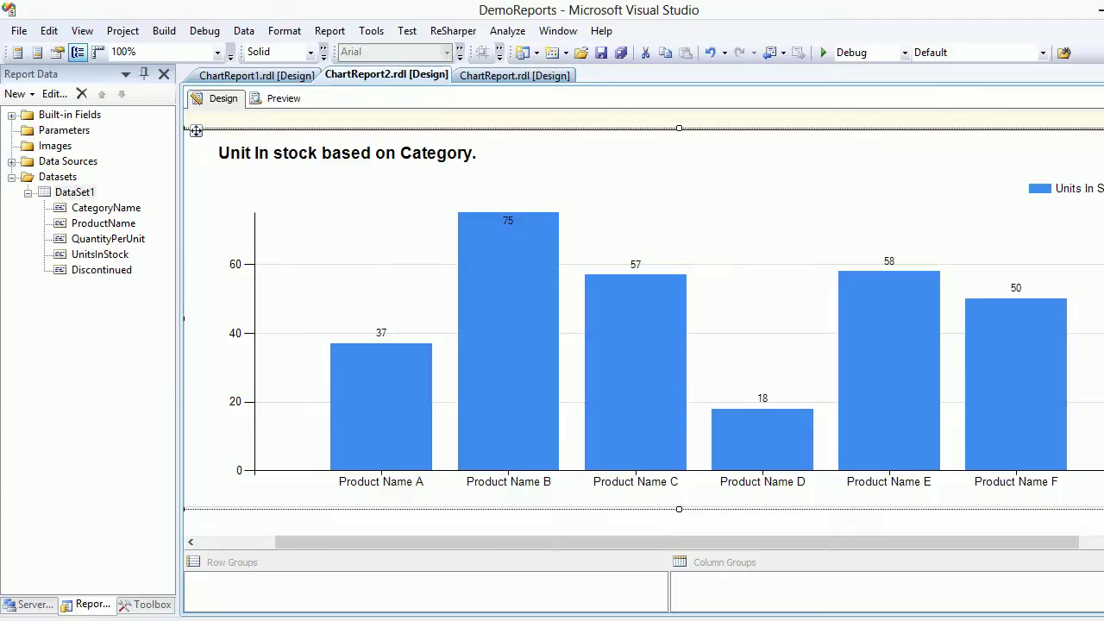
- Preview the enlarged column chart and examine the product bars and labels across its full width
click(284, 99)
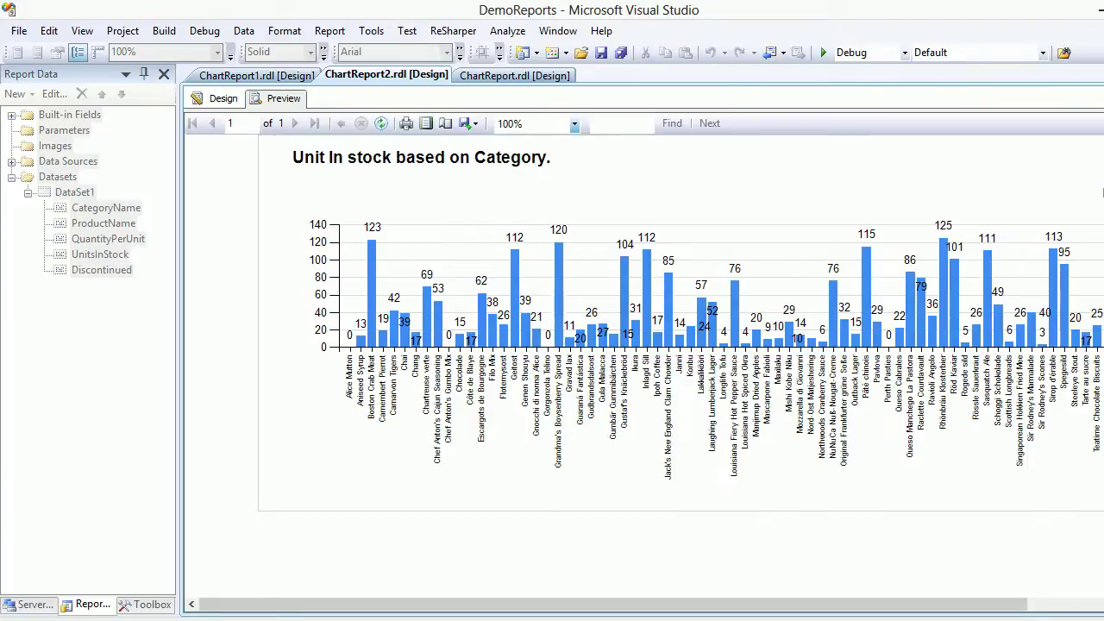
drag(612, 604, 679, 604)
scroll(651, 371, right, 1)
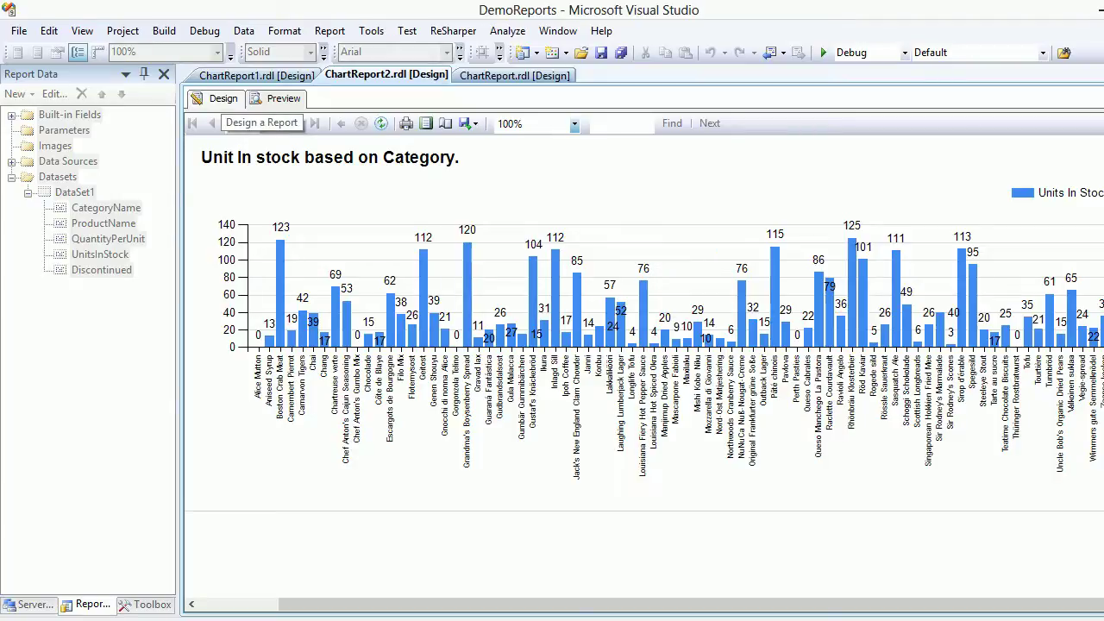
- Try the 3-D funnel shape as the chart type in the report design and preview the result
click(223, 98)
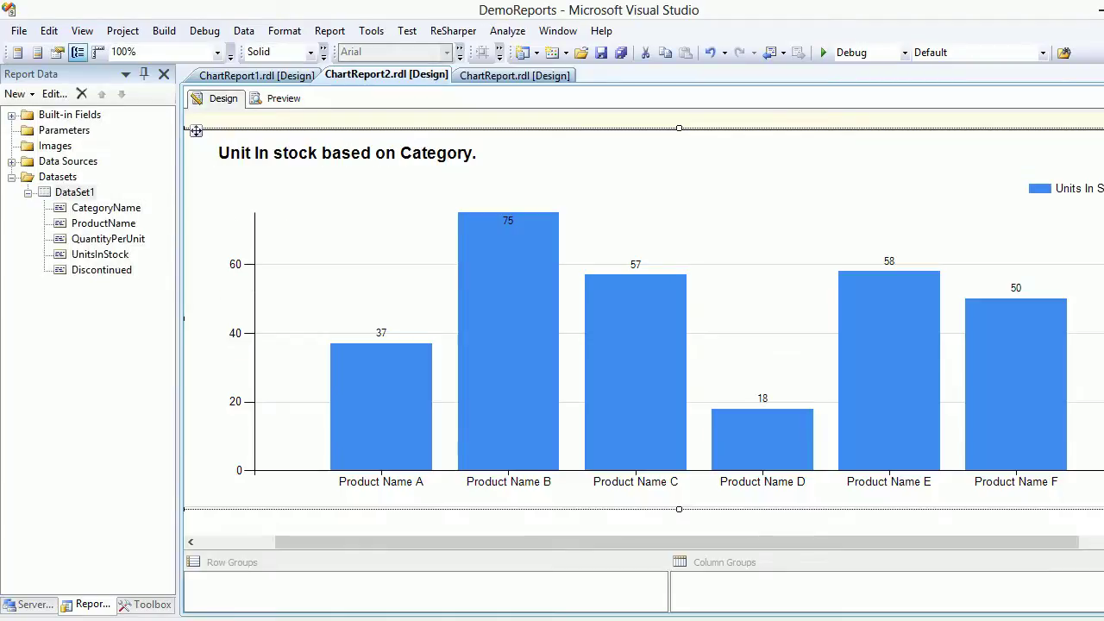
right_click(287, 180)
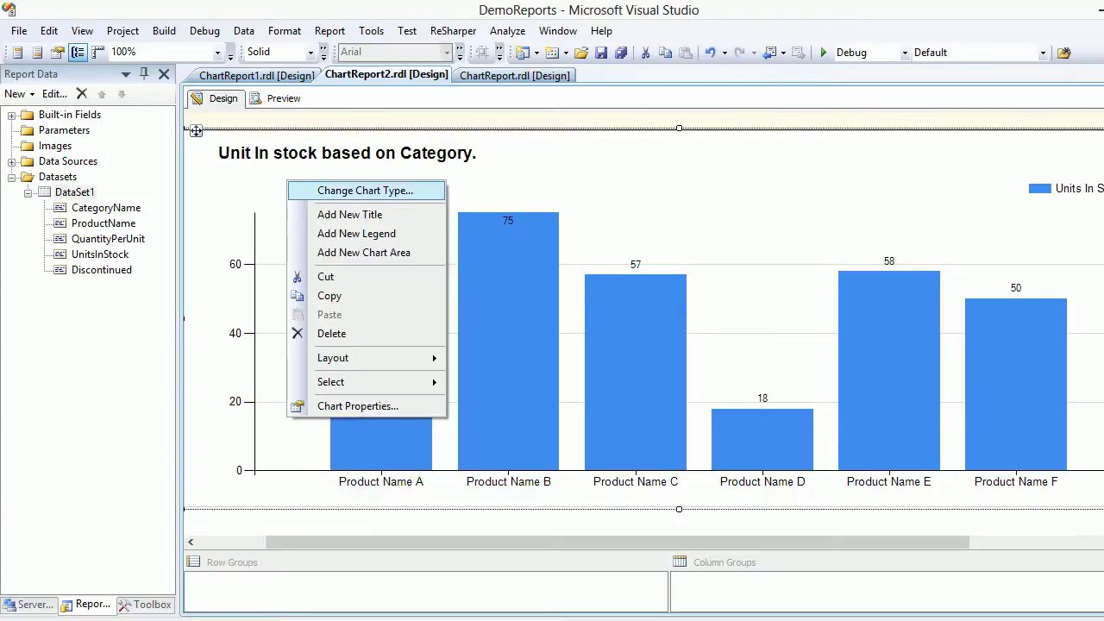
click(365, 191)
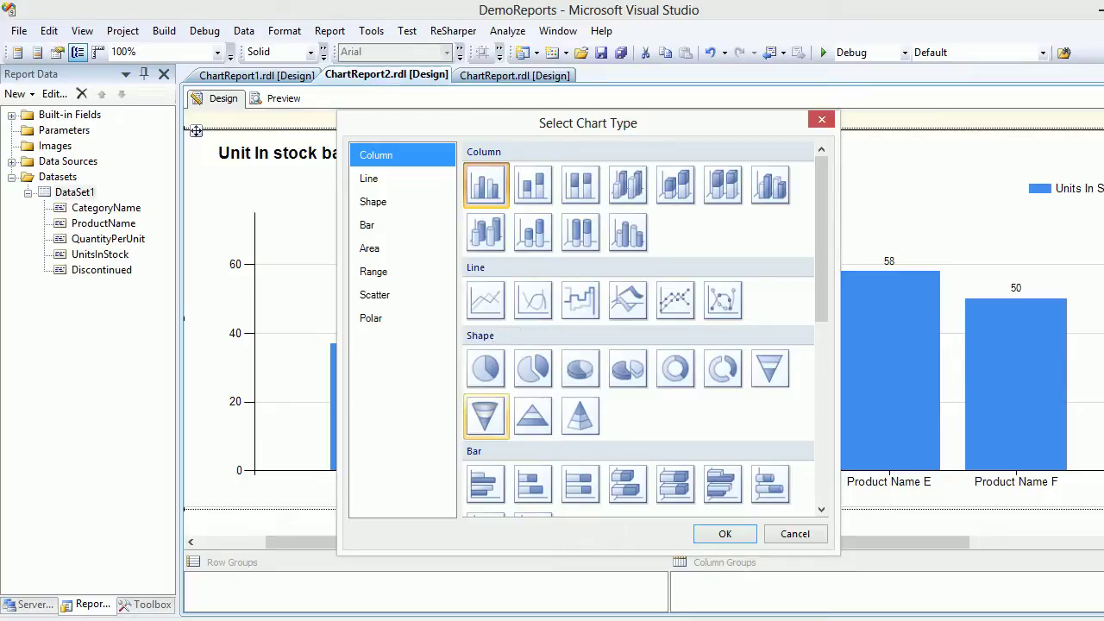
double_click(485, 416)
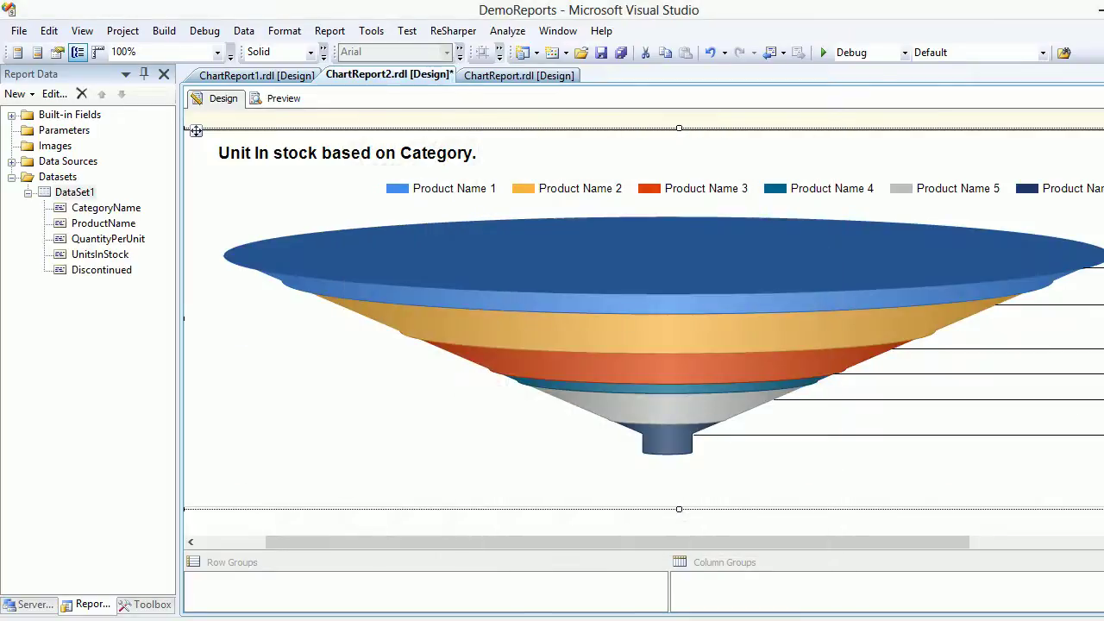
click(283, 98)
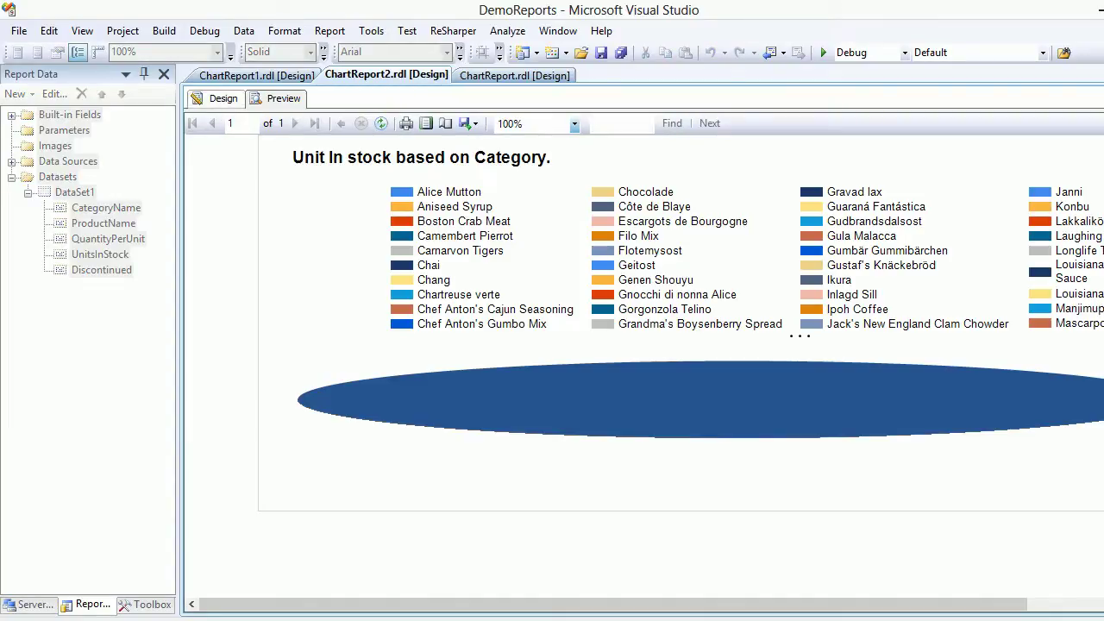
- Replace the funnel with the plain column chart type in the report design
click(222, 98)
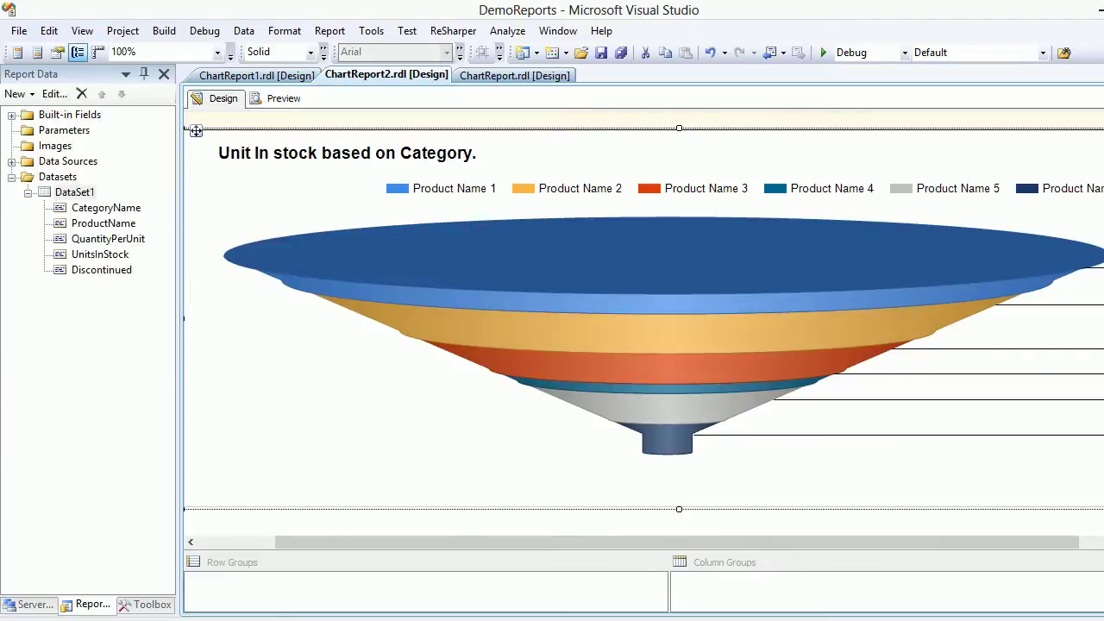
right_click(222, 176)
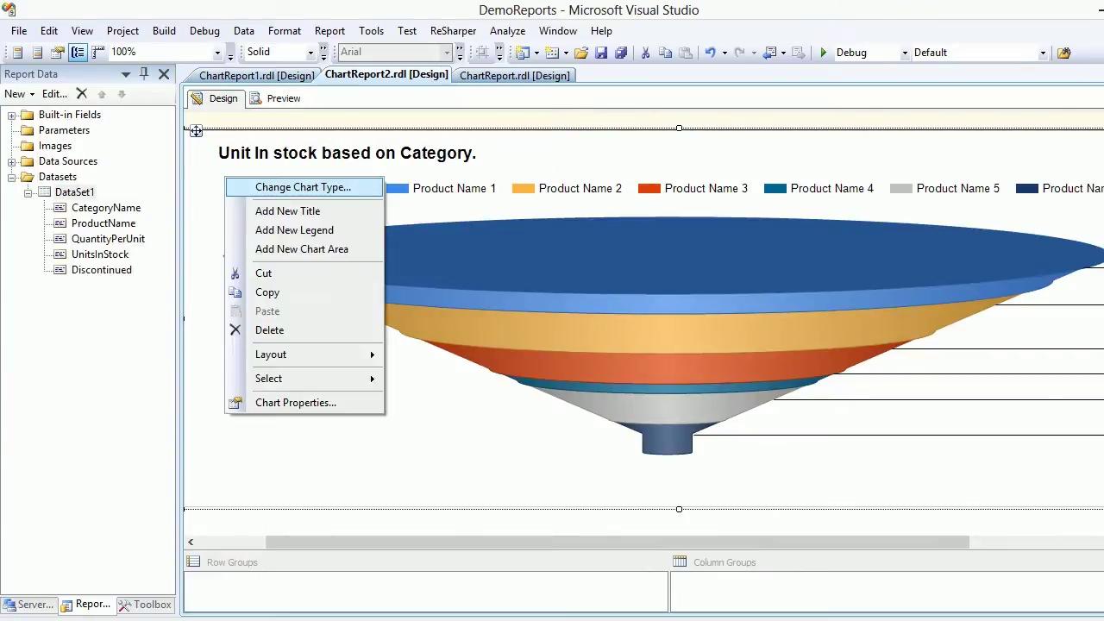
click(296, 188)
click(487, 184)
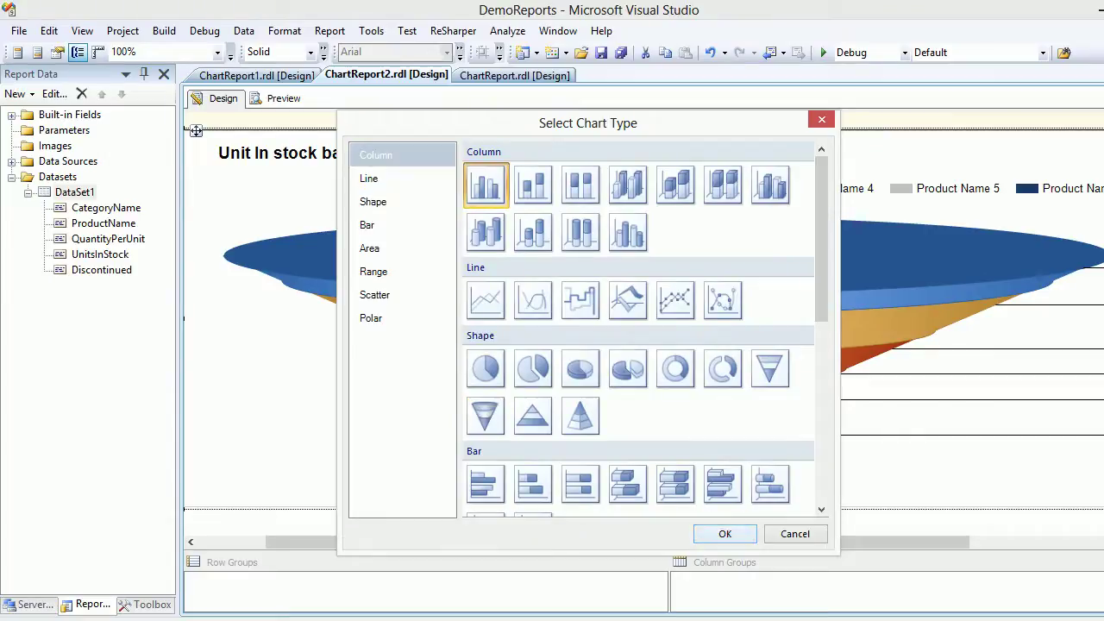
click(724, 534)
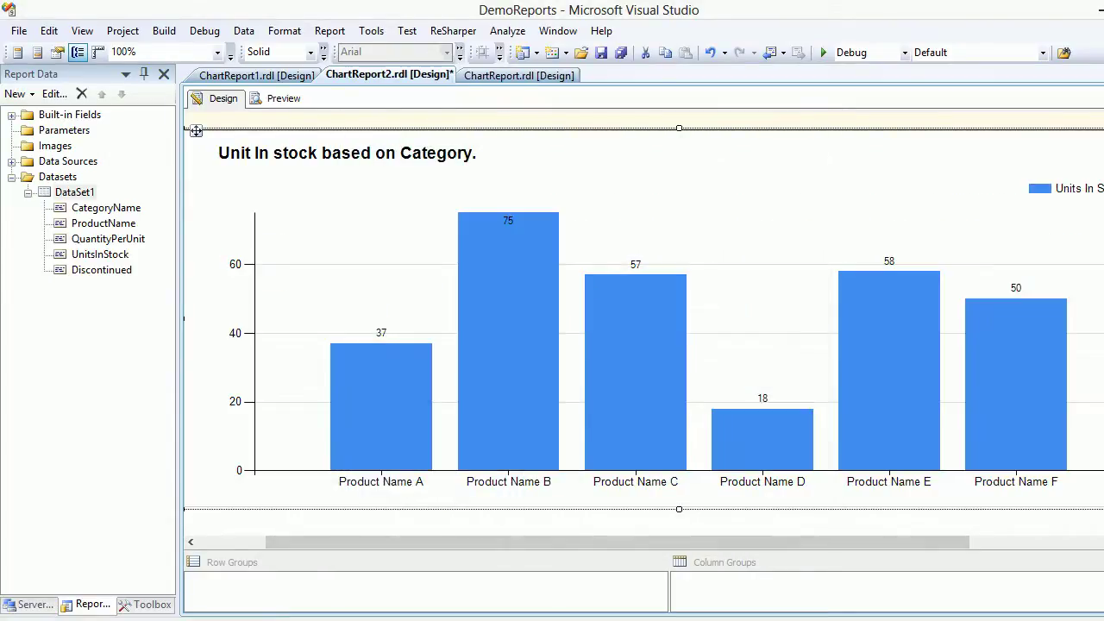
- Set the chart's category group to CategoryName instead of ProductName and preview the report
click(196, 131)
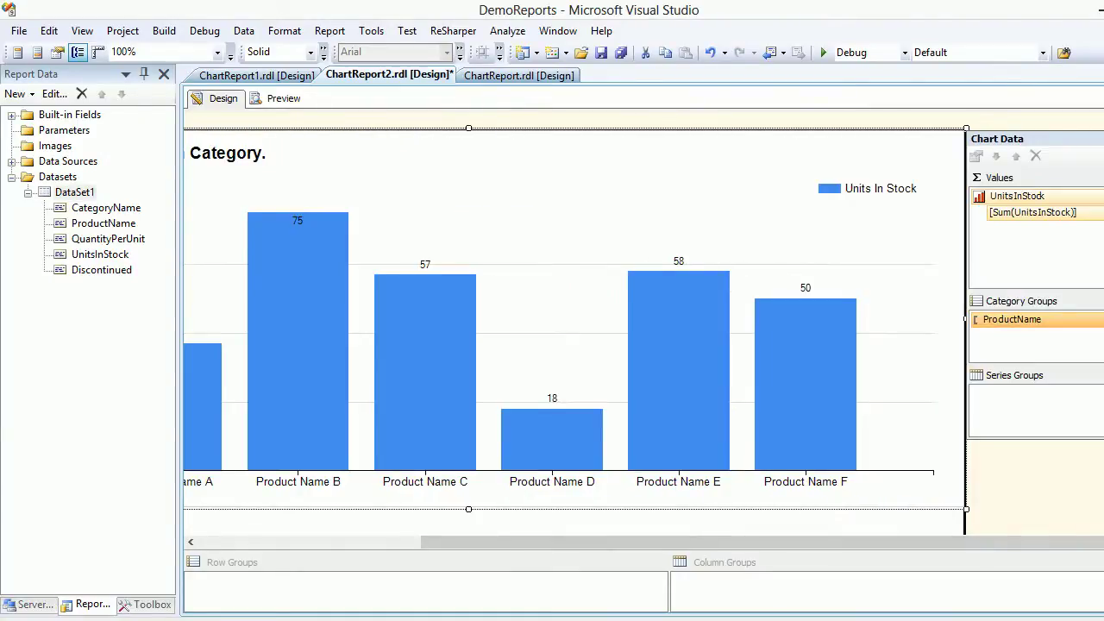
click(1097, 320)
click(1049, 338)
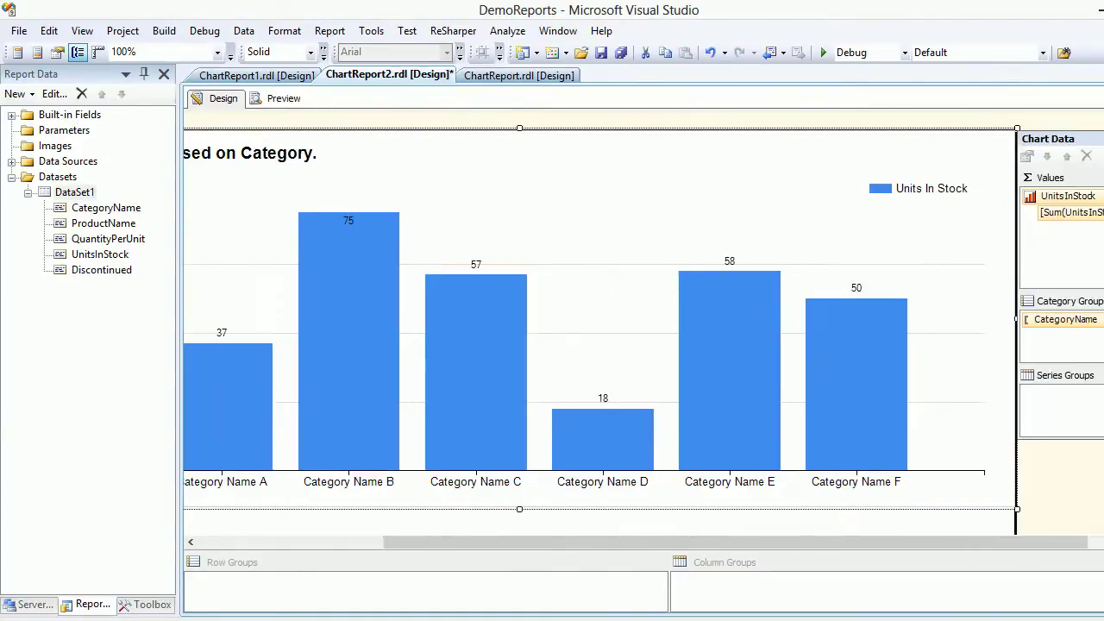
click(280, 98)
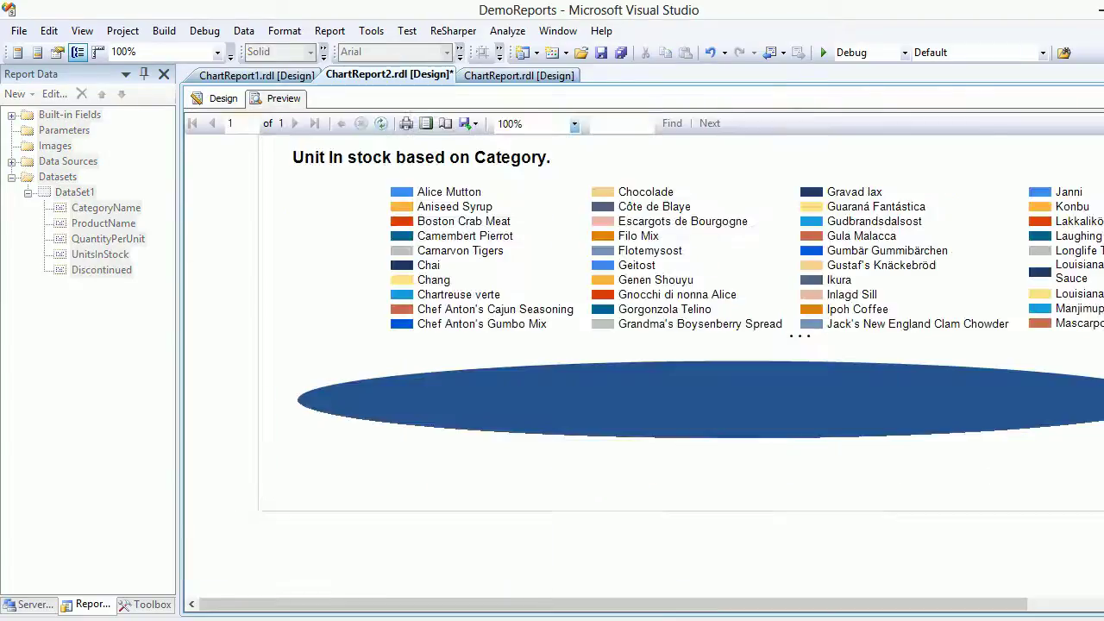
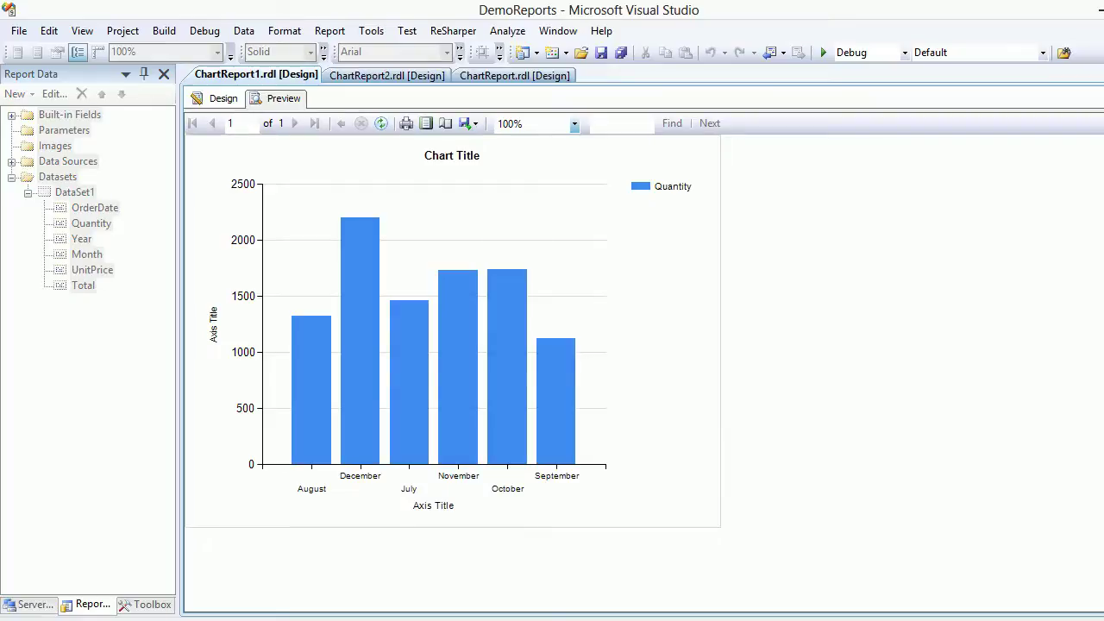
- Open the DataSet1 query of ChartReport1.rdl in a maximized Query Designer and run it
click(215, 98)
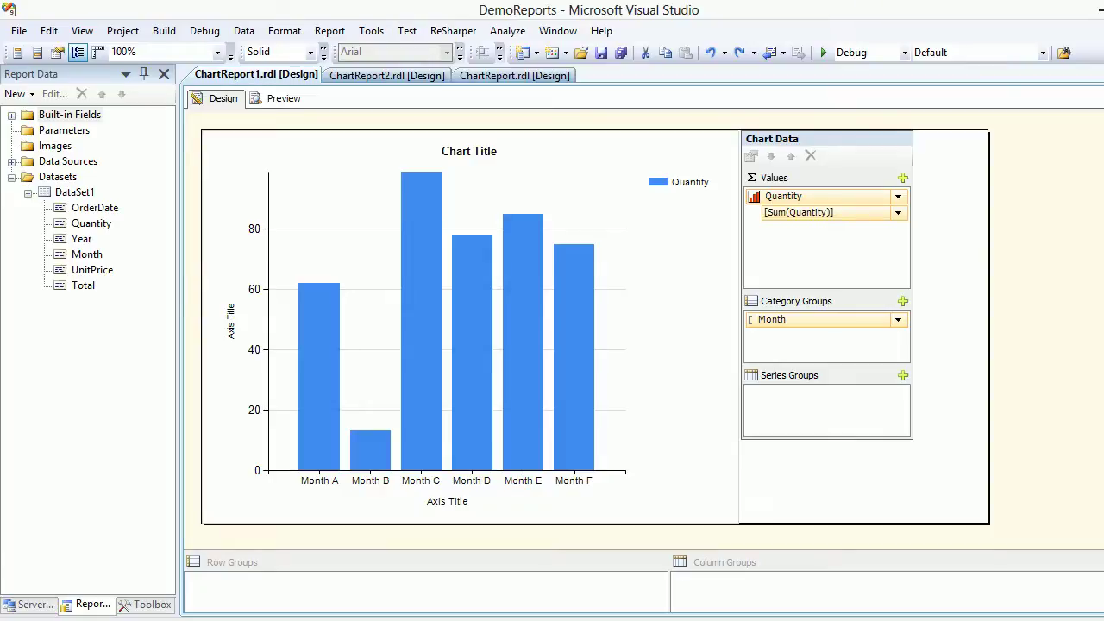
right_click(76, 191)
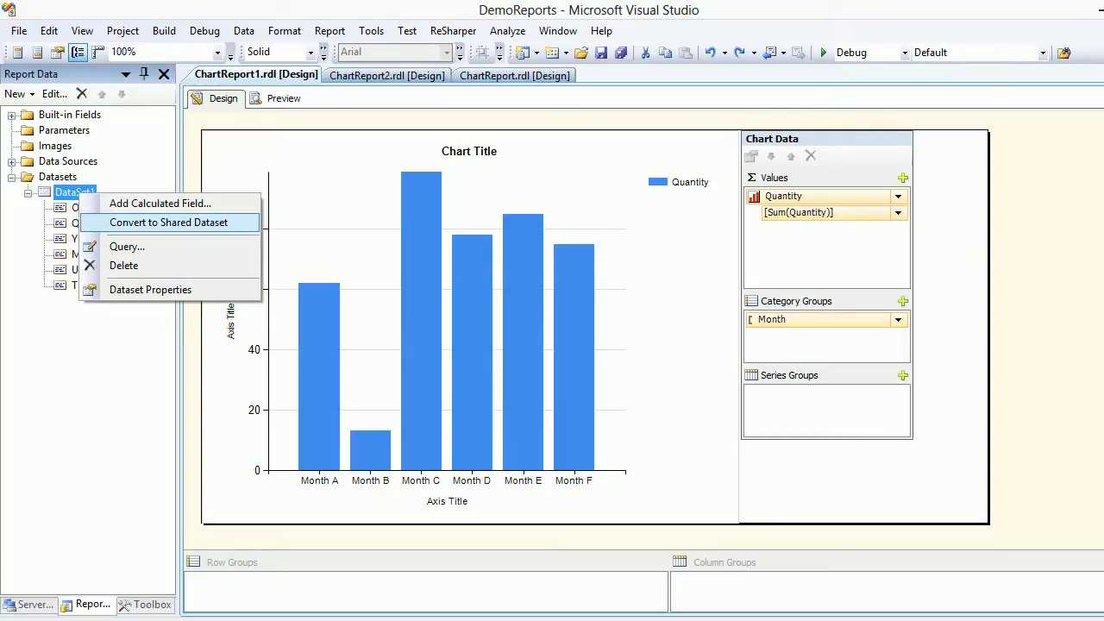
click(127, 247)
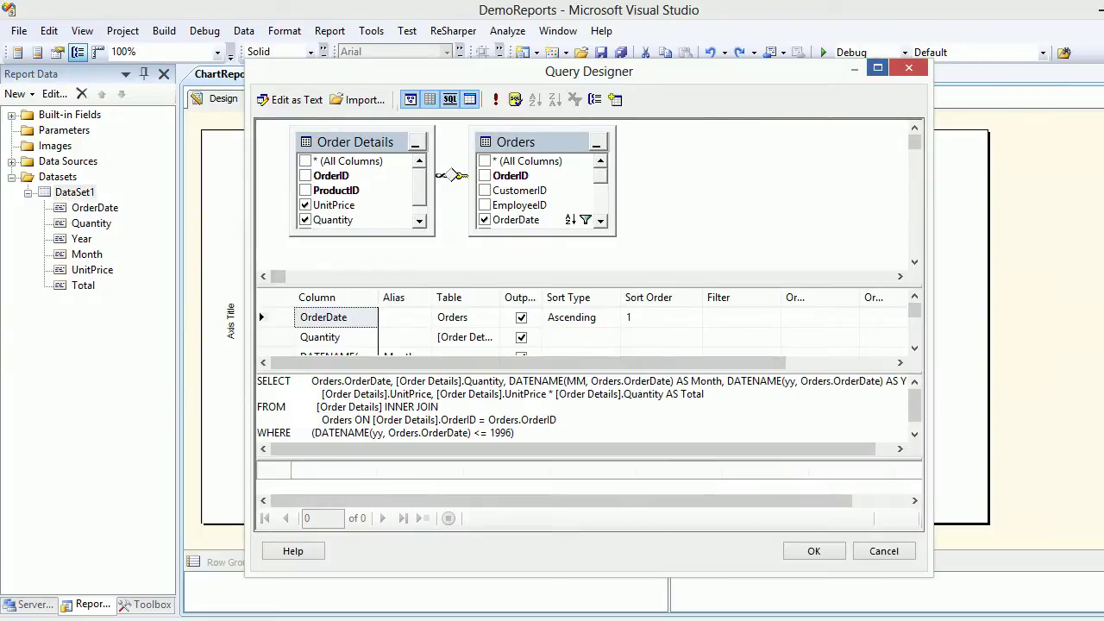
click(877, 67)
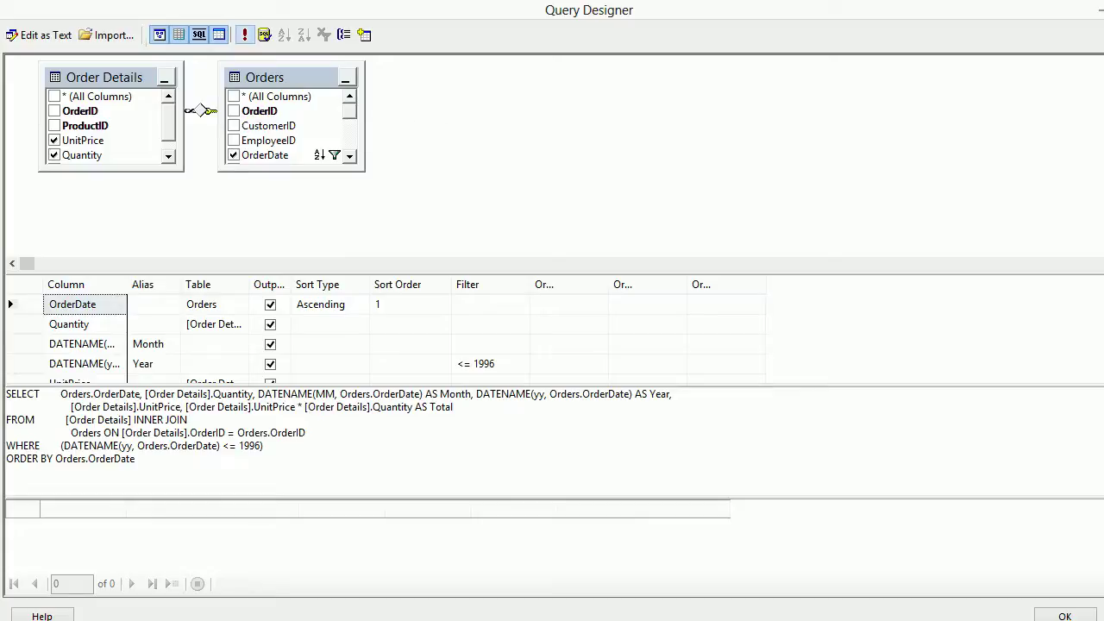
click(244, 34)
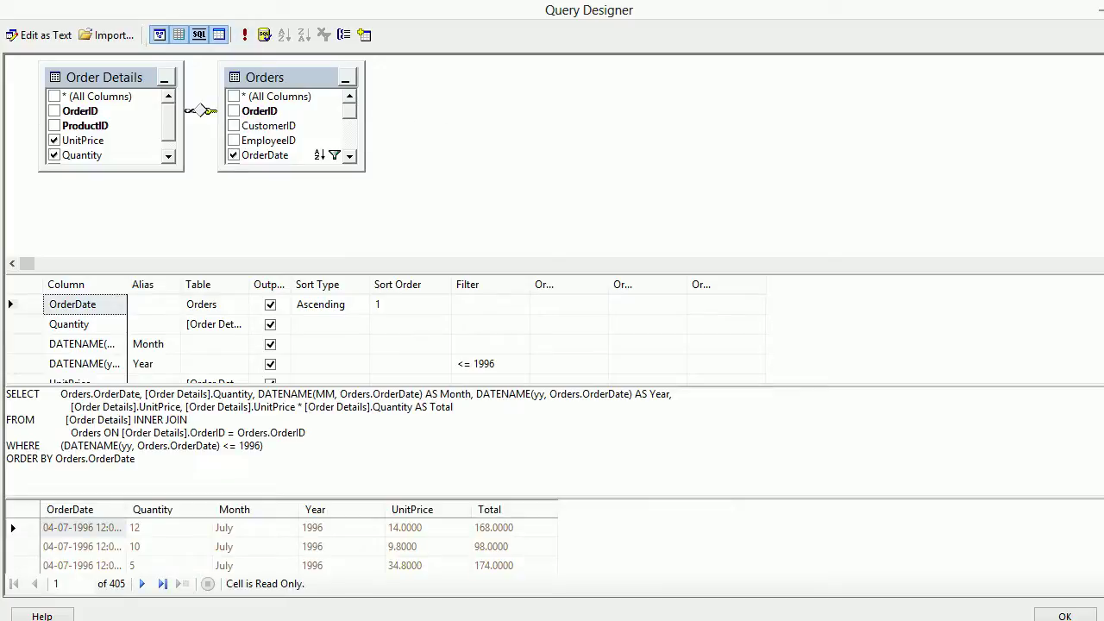
- Examine the Total values in the first three result rows and close the Query Designer, accepting the query
click(493, 527)
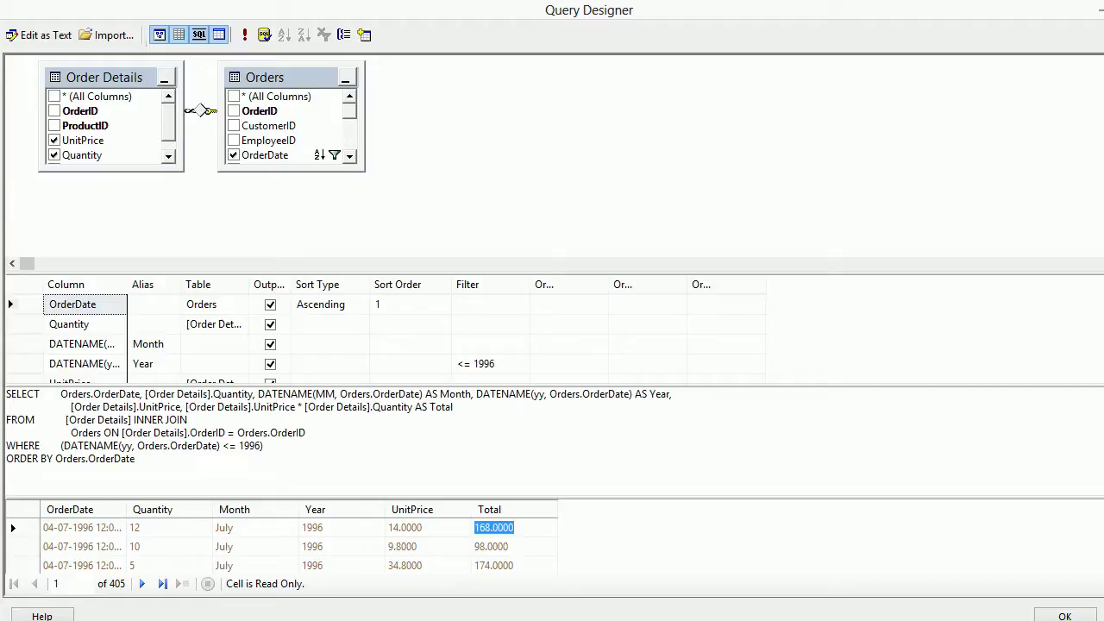
click(491, 546)
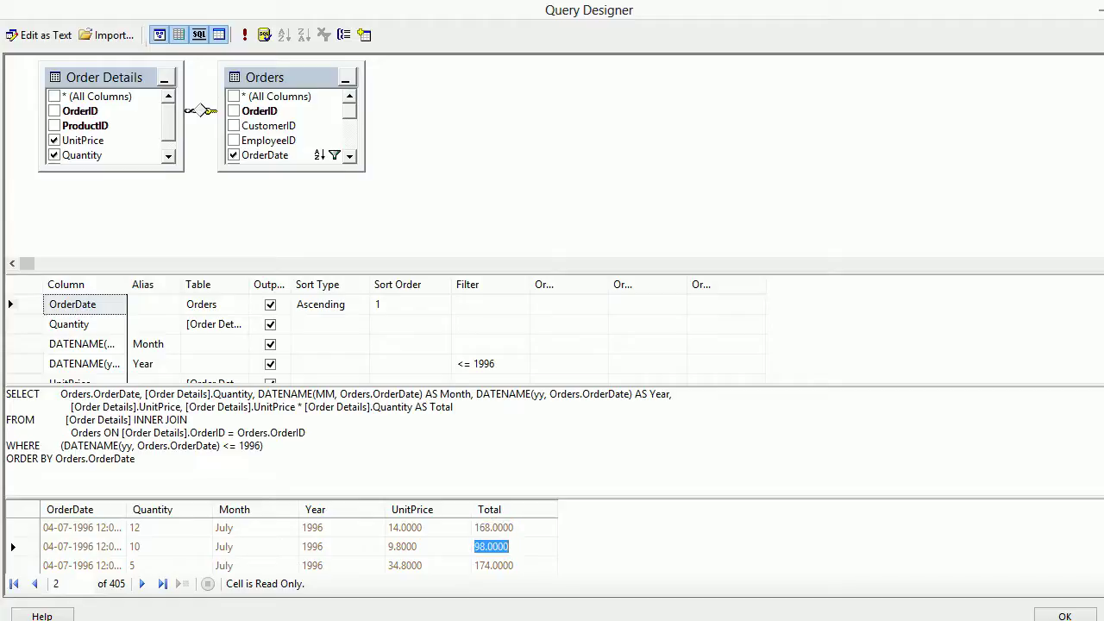
click(494, 565)
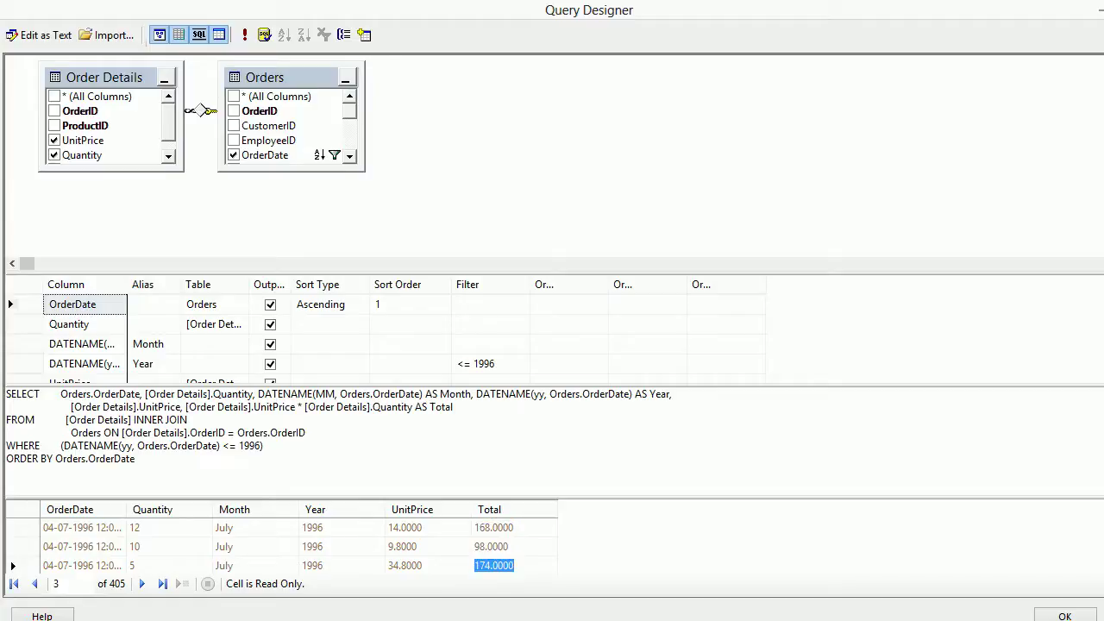
click(1064, 616)
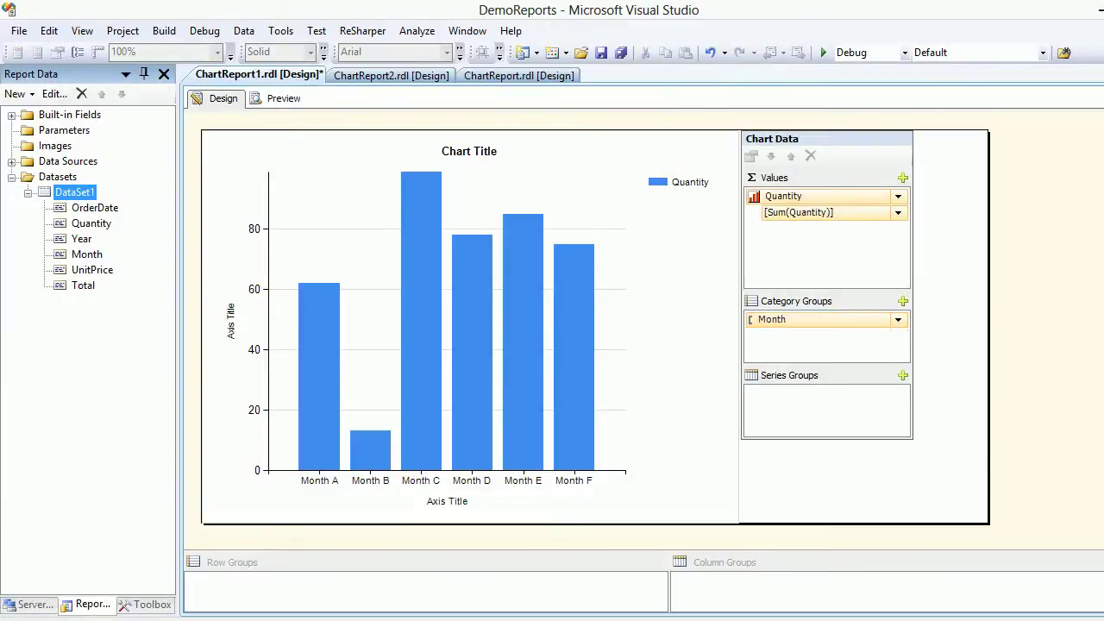
- Replace the chart's Quantity value with the Total field from DataSet1 and preview the report
click(87, 254)
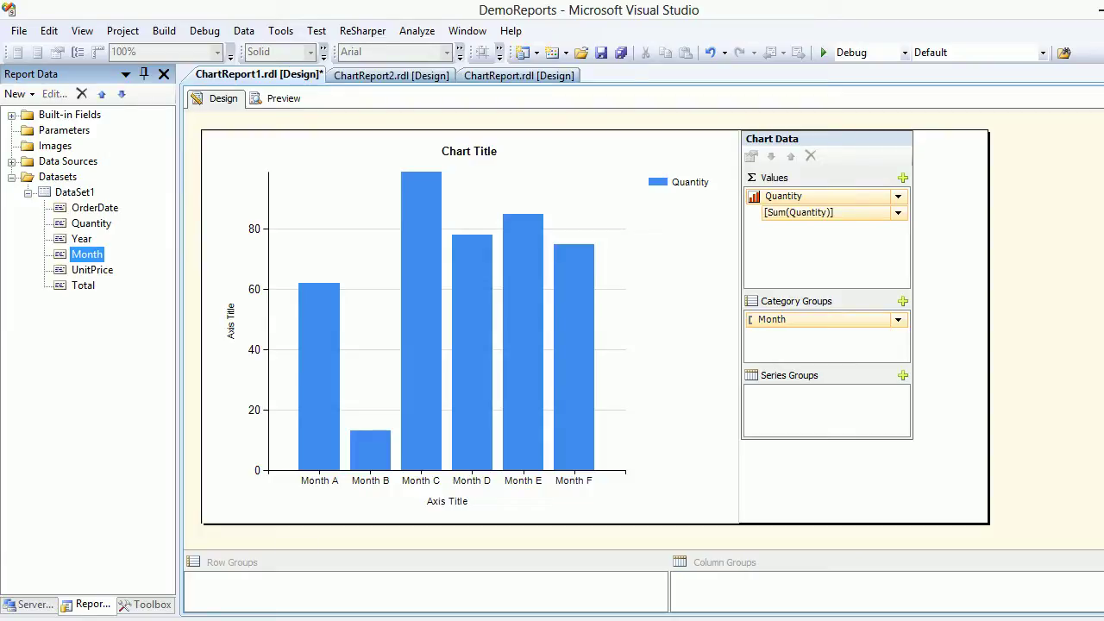
click(819, 319)
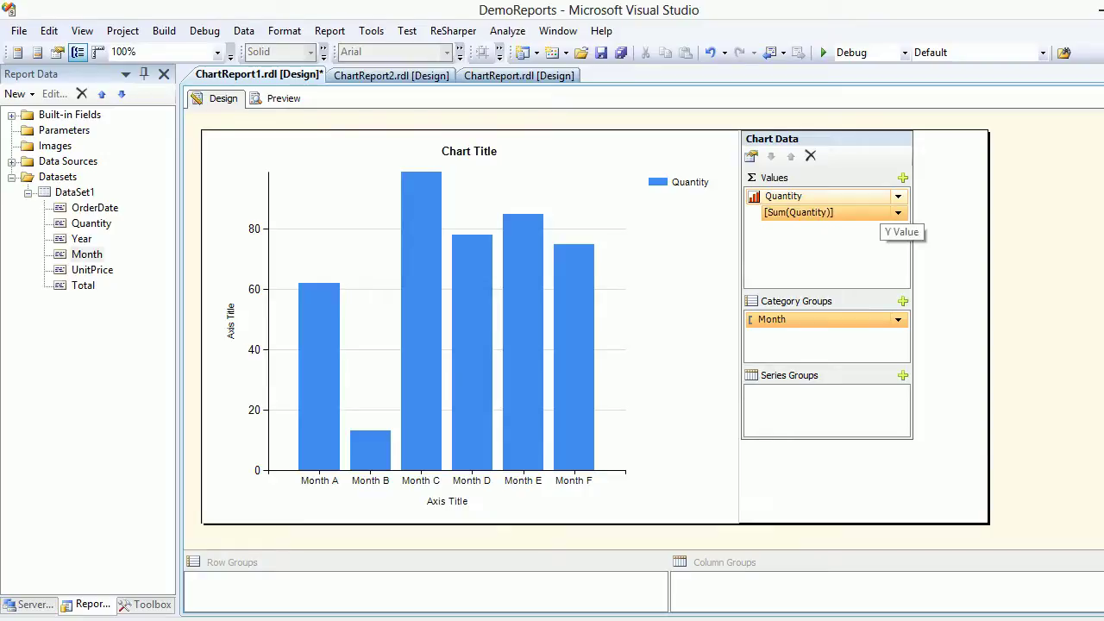
click(793, 196)
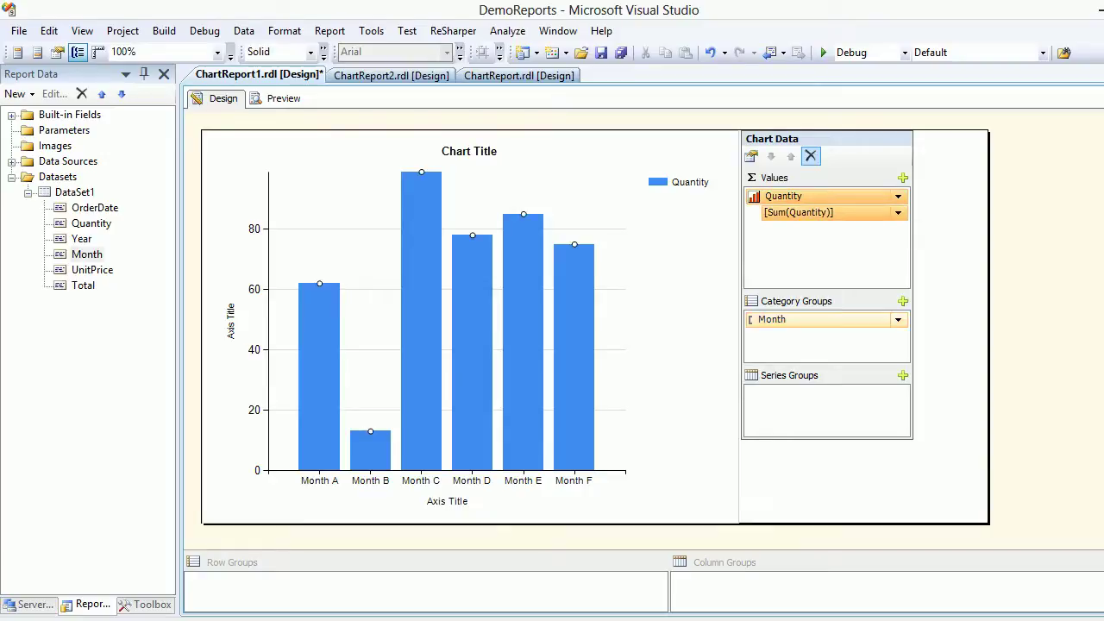
click(810, 156)
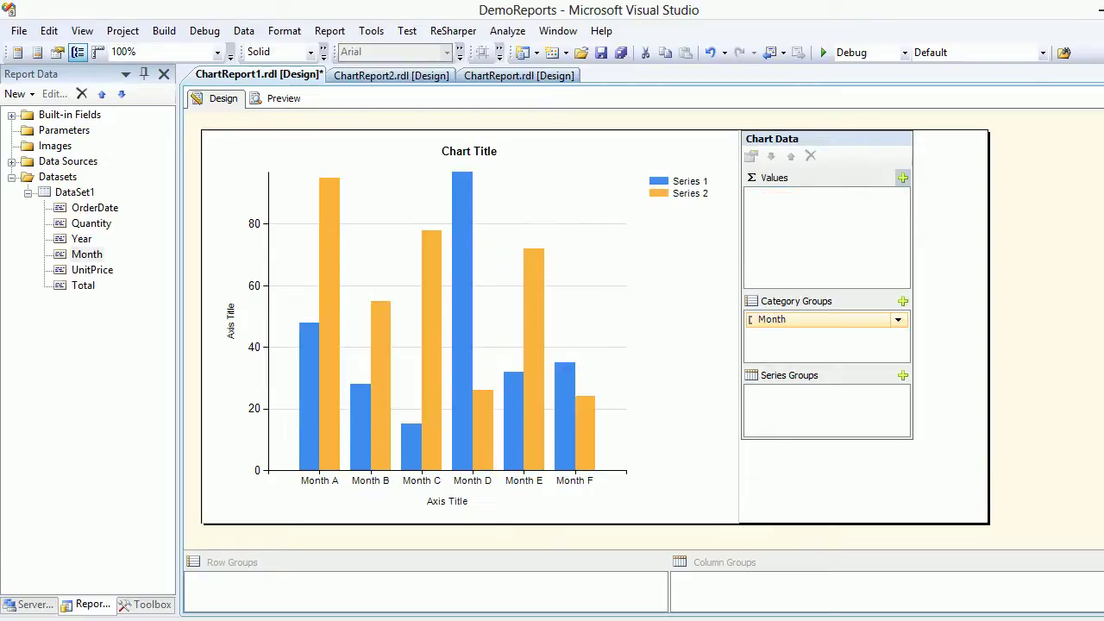
click(902, 178)
click(938, 292)
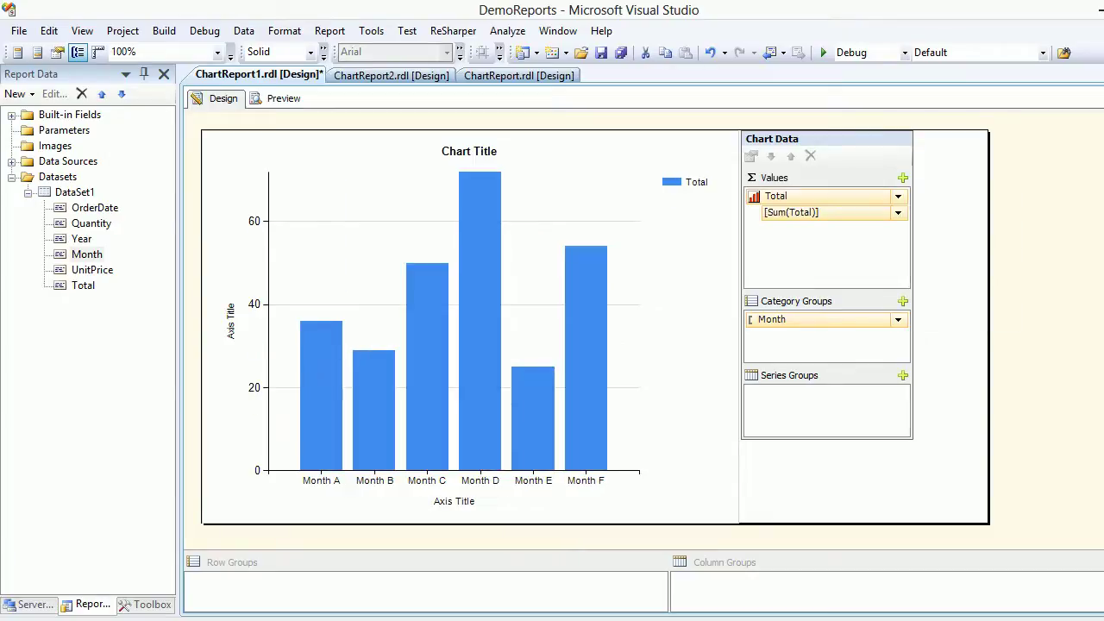
click(281, 98)
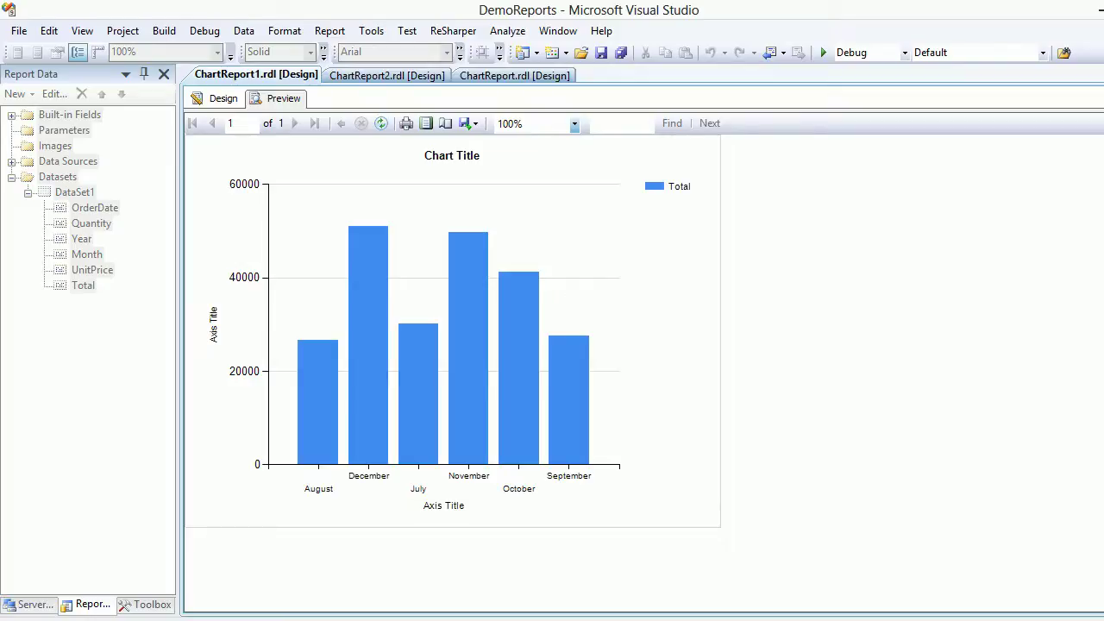
- Hide the titles of both the horizontal and the vertical axis in the chart design
click(217, 98)
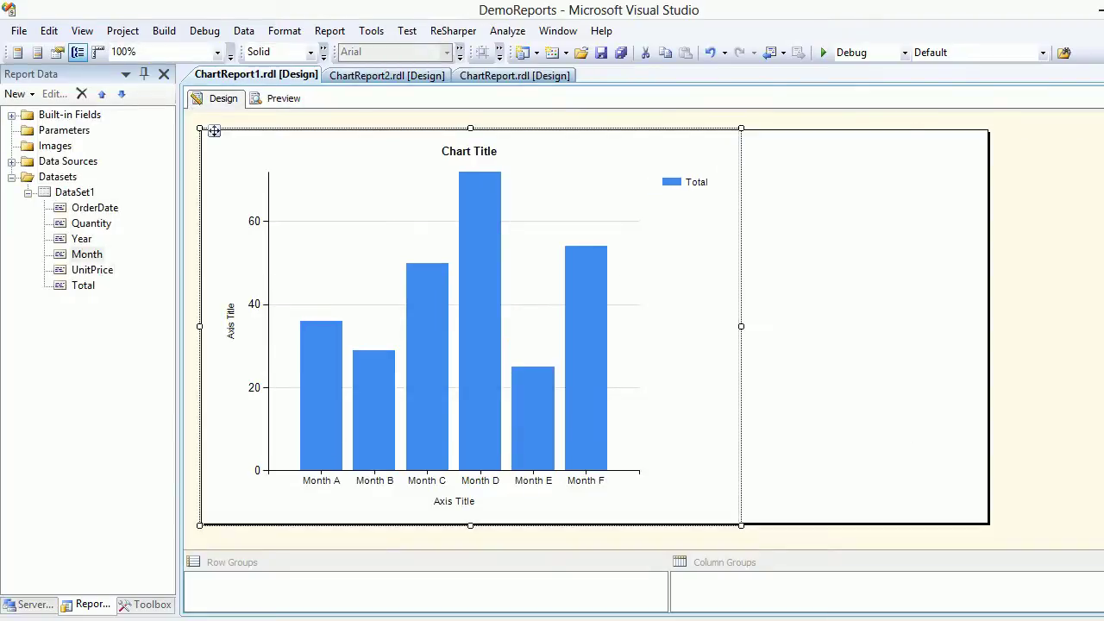
click(454, 501)
right_click(452, 506)
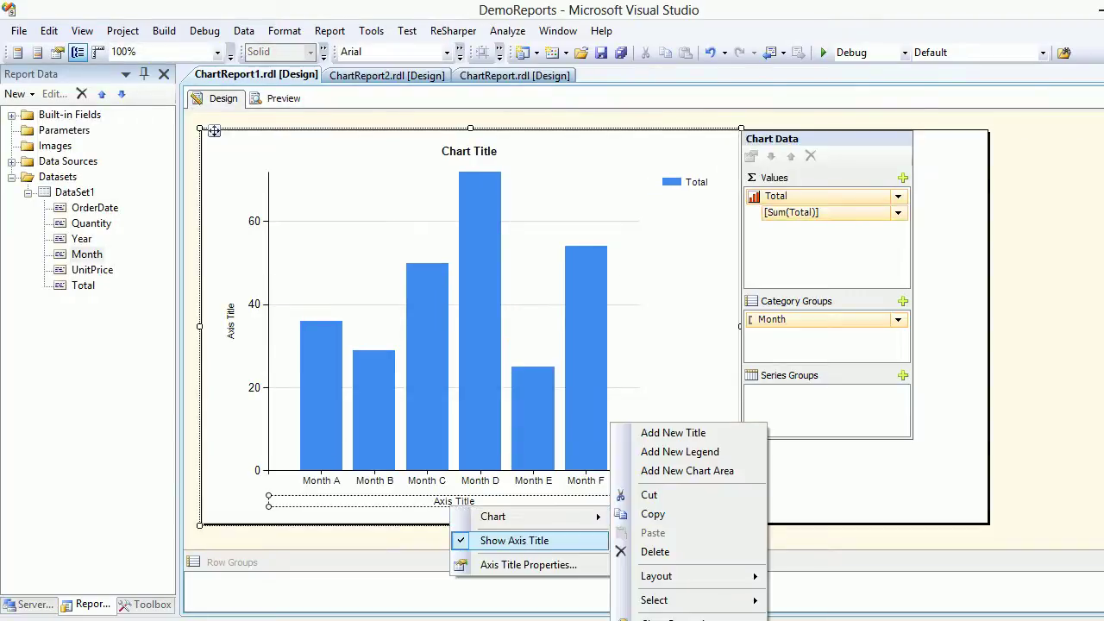
click(514, 540)
click(230, 328)
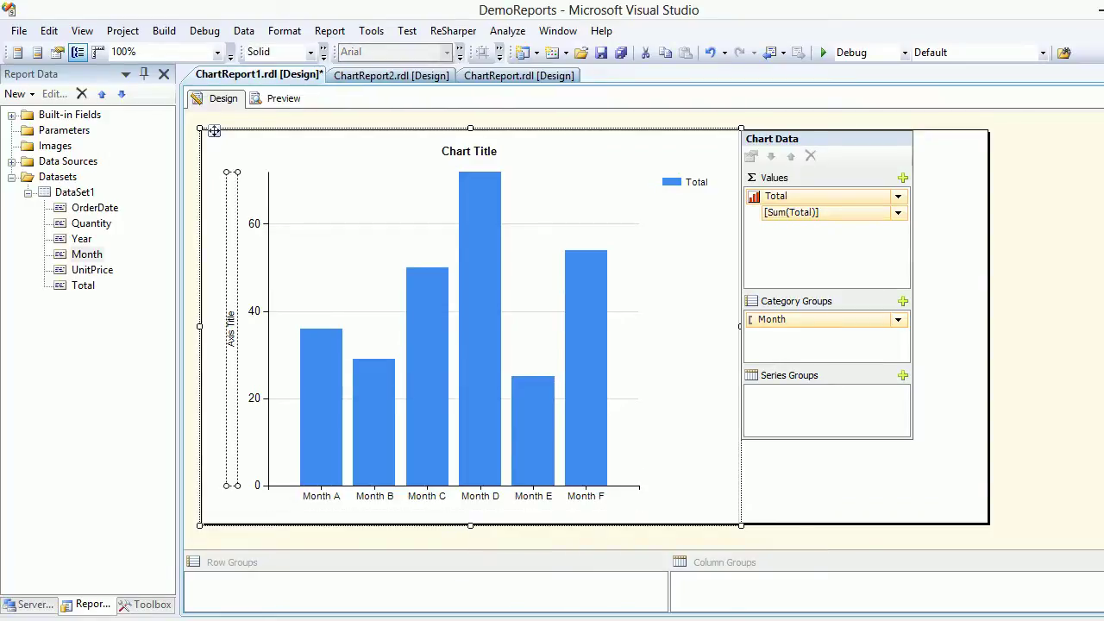
right_click(229, 341)
mouse_move(284, 351)
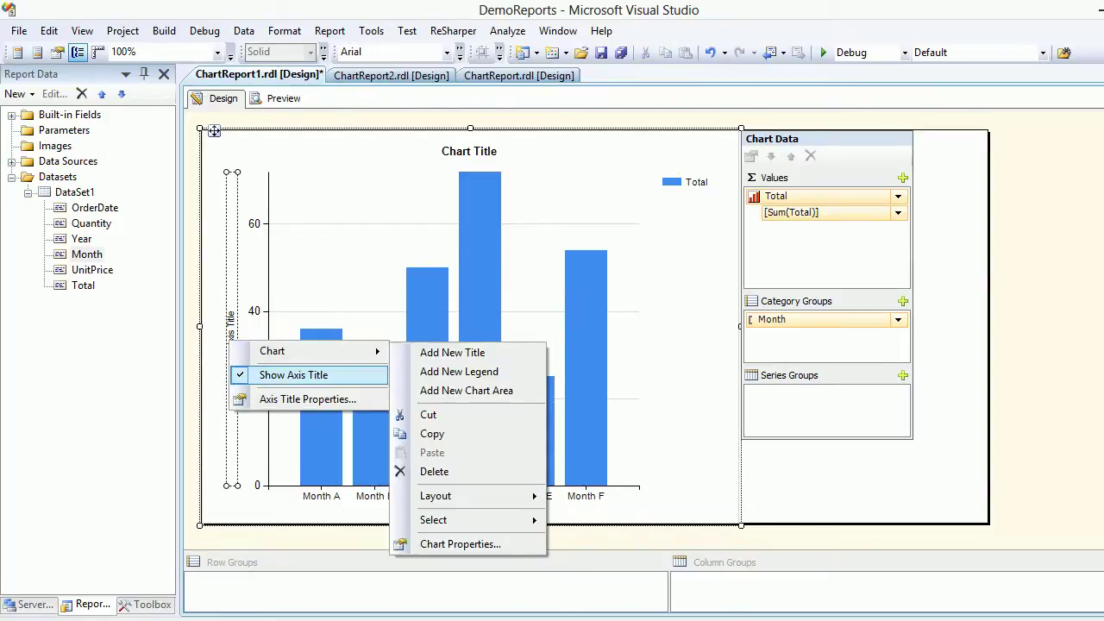
click(294, 374)
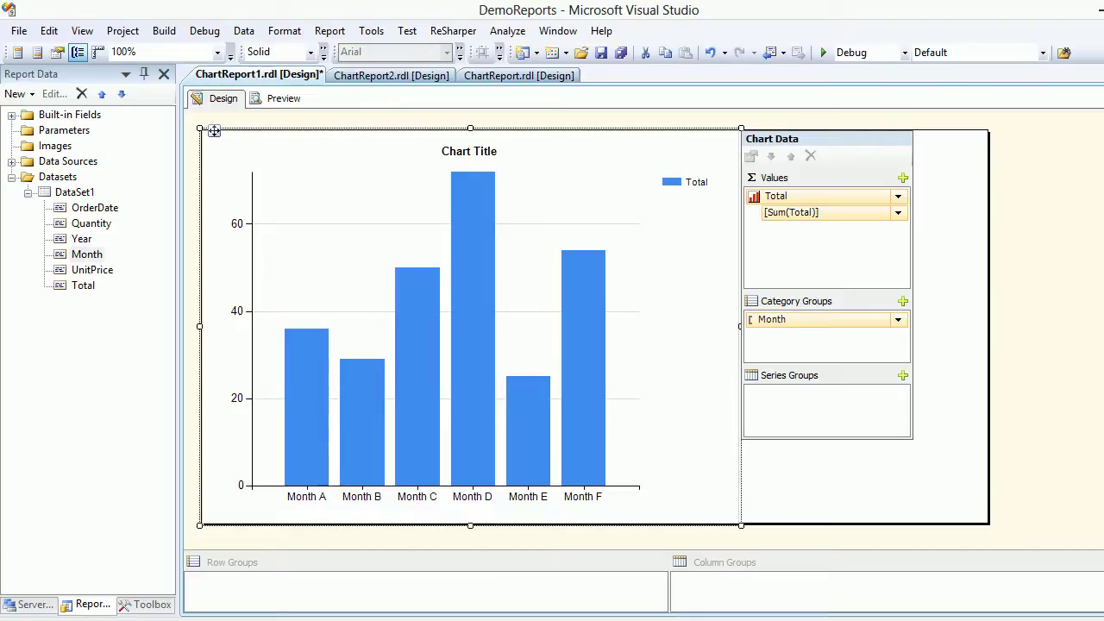
- Change the chart title text to "Sale Per Month"
click(226, 139)
click(492, 151)
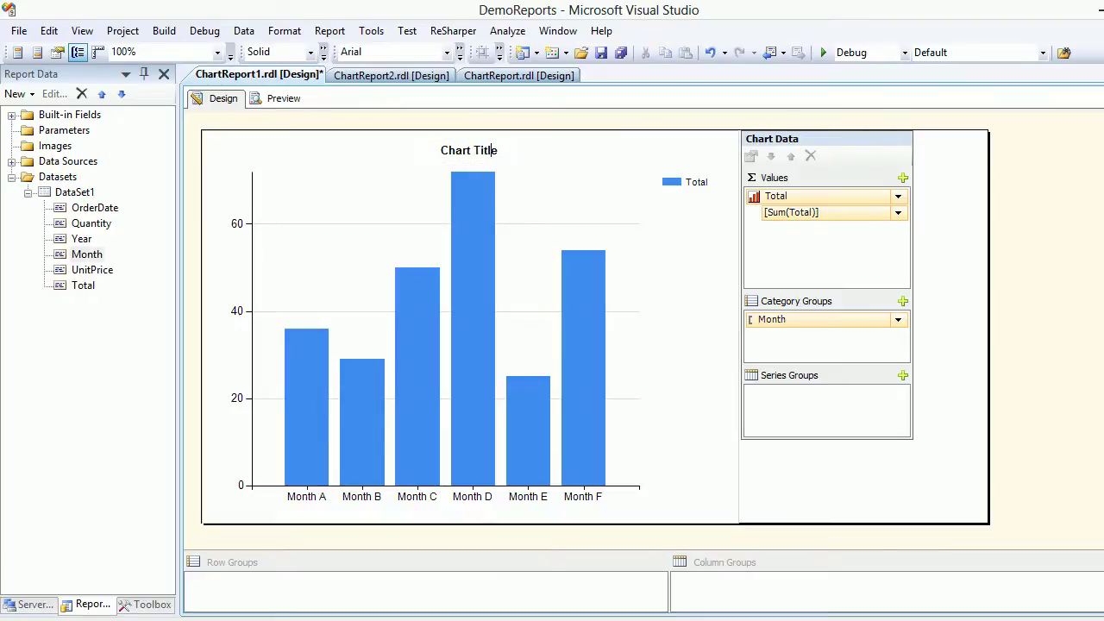
key(BackSpace)
key(BackSpace)
key(BackSpace)
key(BackSpace)
key(BackSpace)
key(BackSpace)
key(BackSpace)
key(BackSpace)
key(BackSpace)
key(BackSpace)
key(BackSpace)
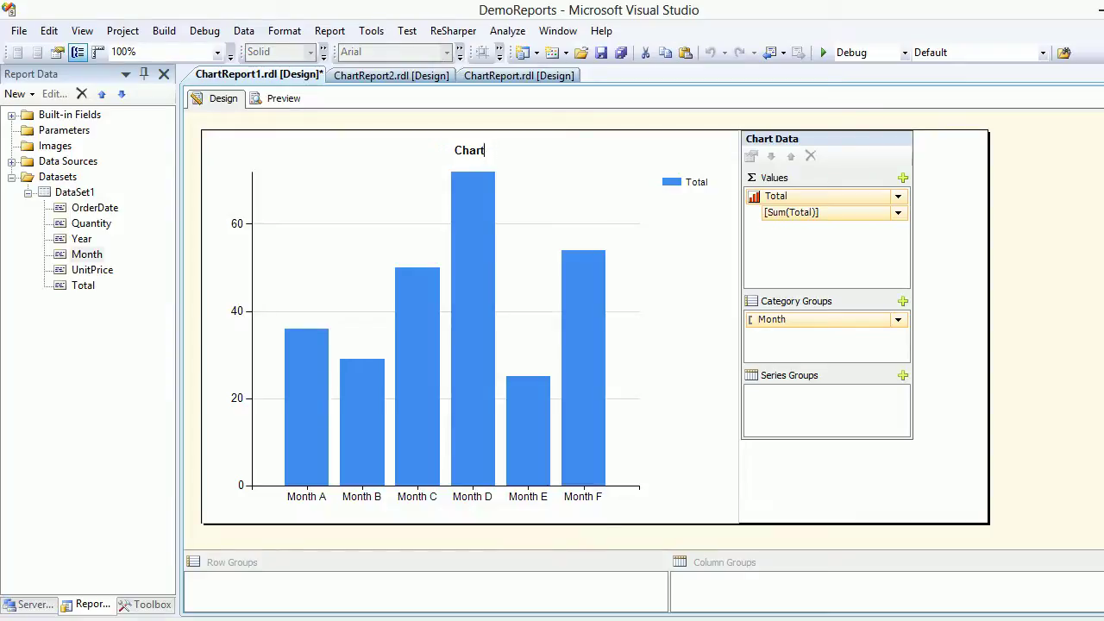
text(Sale )
text(Per)
text( Mo)
key(BackSpace)
text(oth)
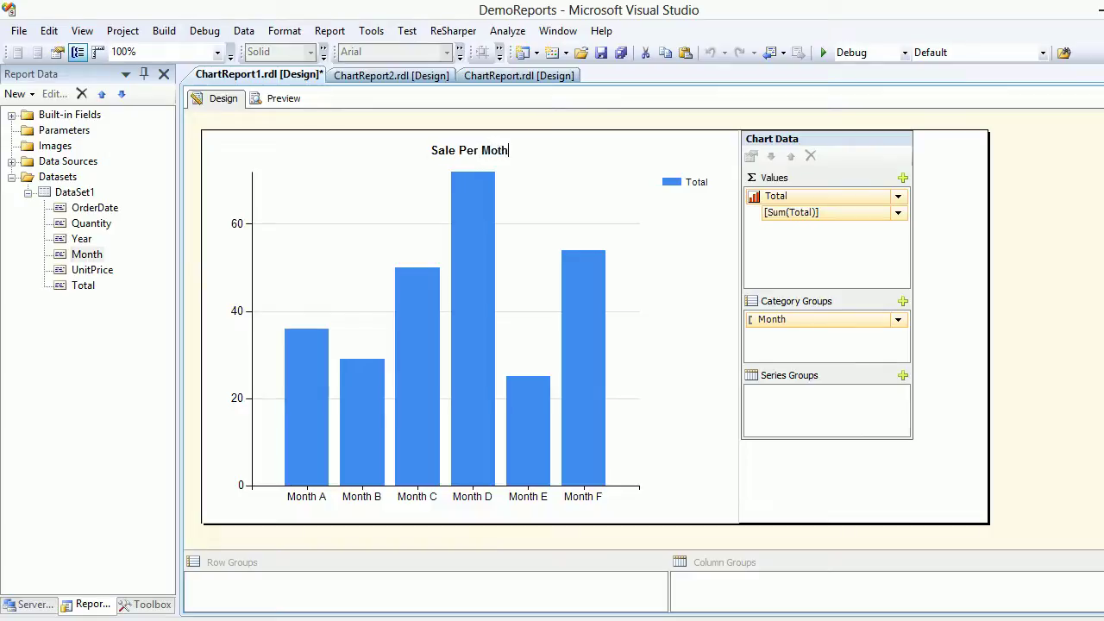
key(BackSpace)
key(BackSpace)
text(nth)
click(214, 131)
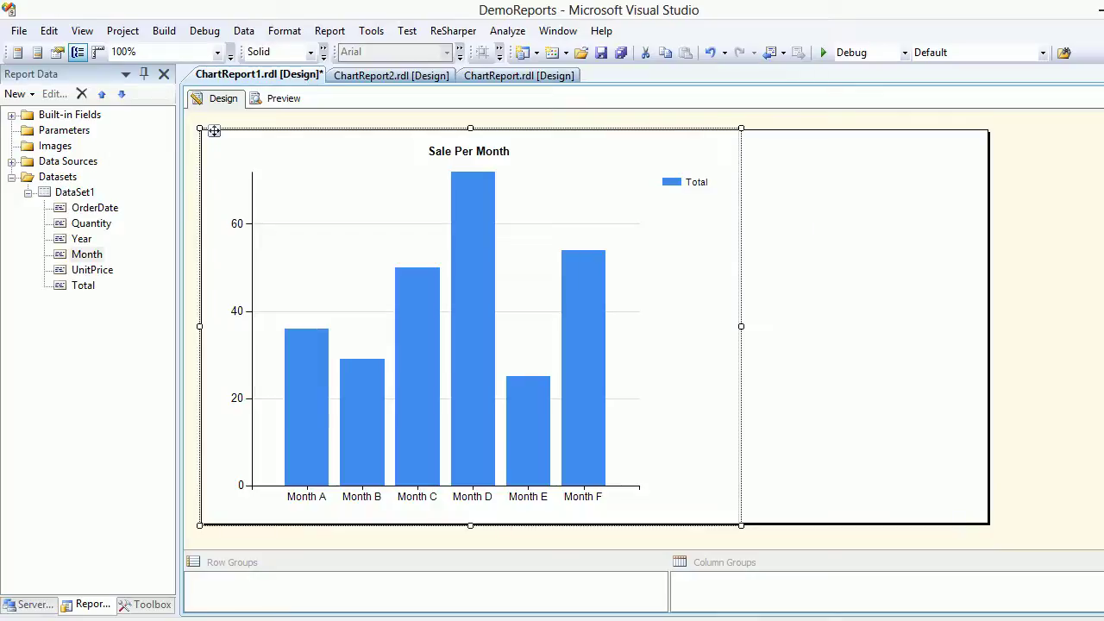
- Position the chart title at the chart's top-left, set its font size to 14pt and save the report
click(226, 138)
right_click(483, 151)
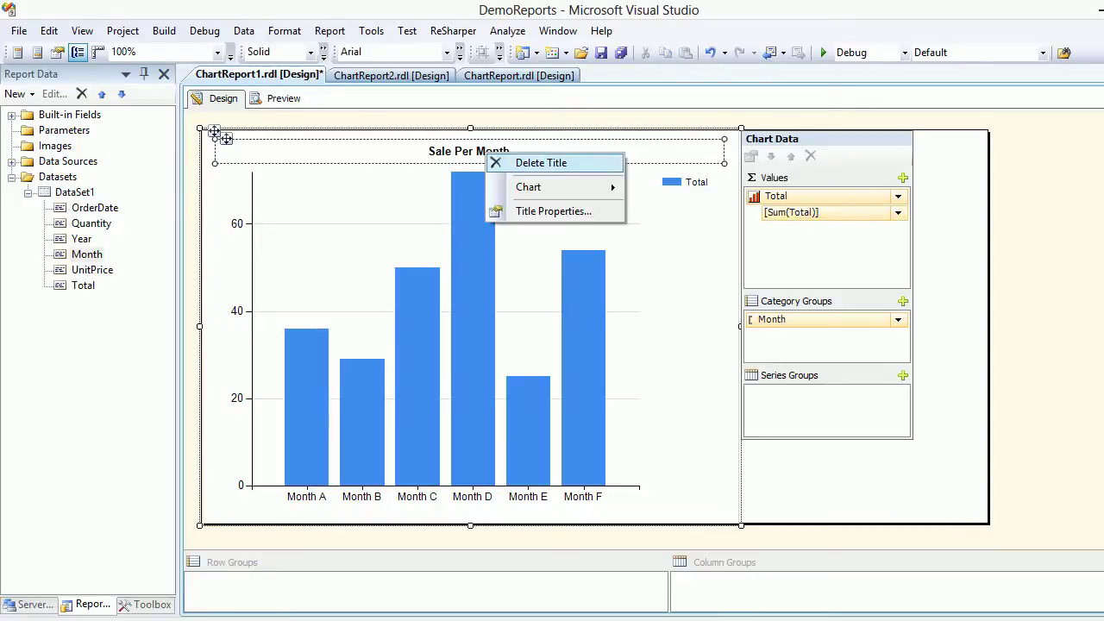
click(555, 210)
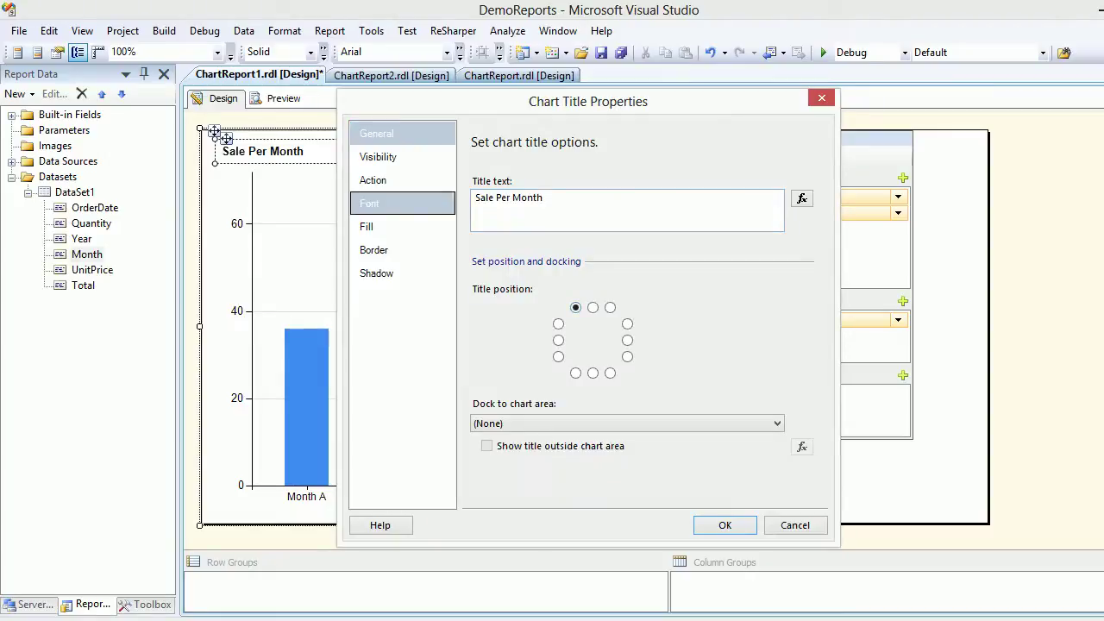
click(371, 203)
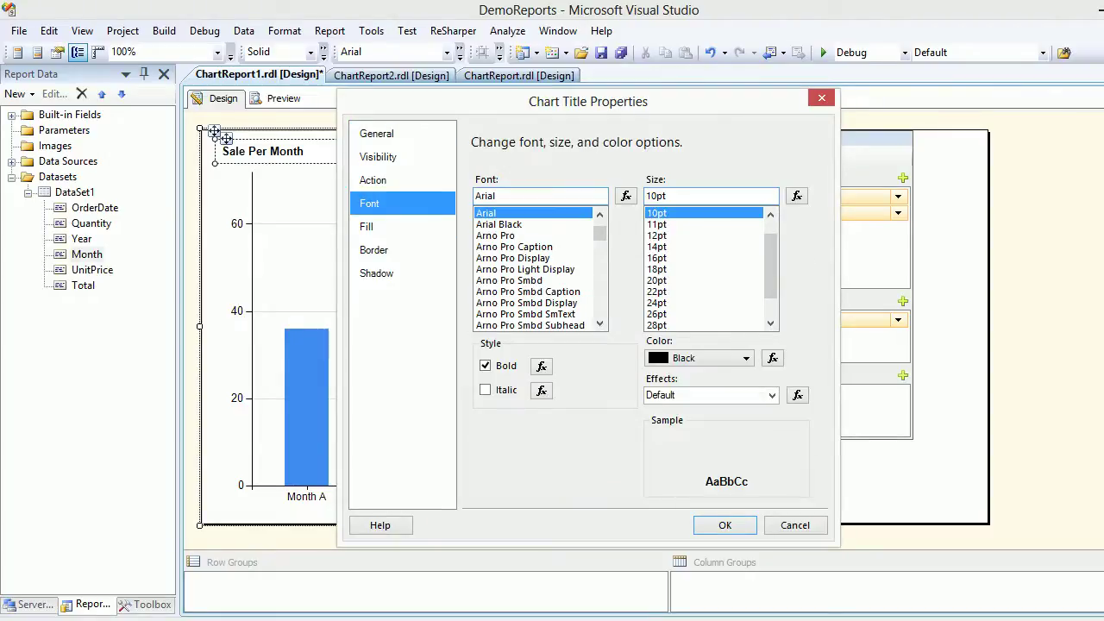
click(657, 247)
key(Return)
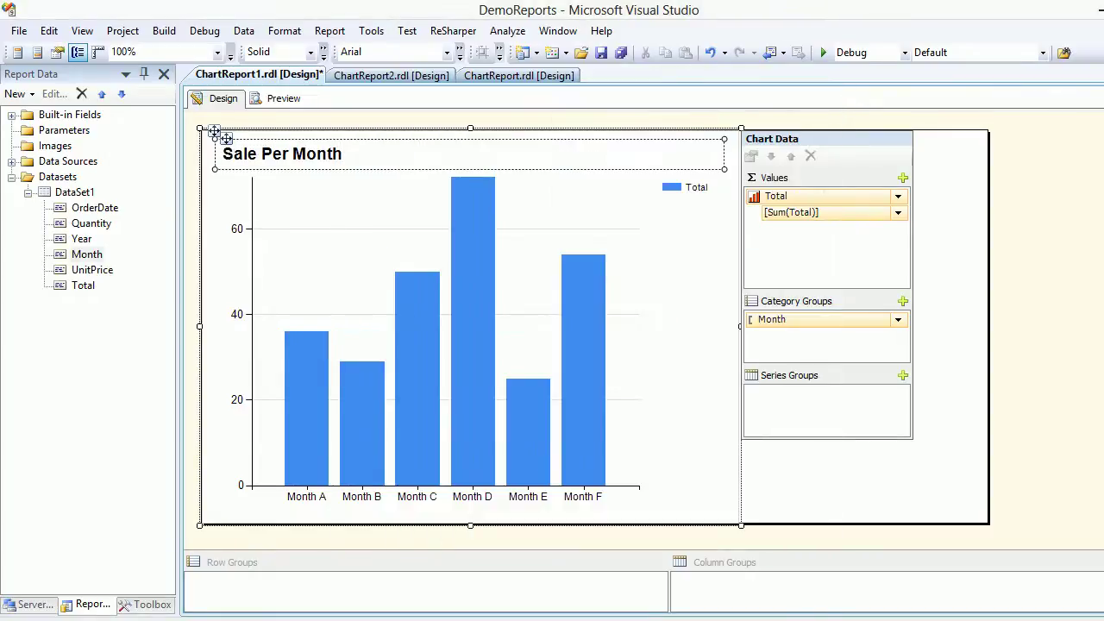
key(ctrl+s)
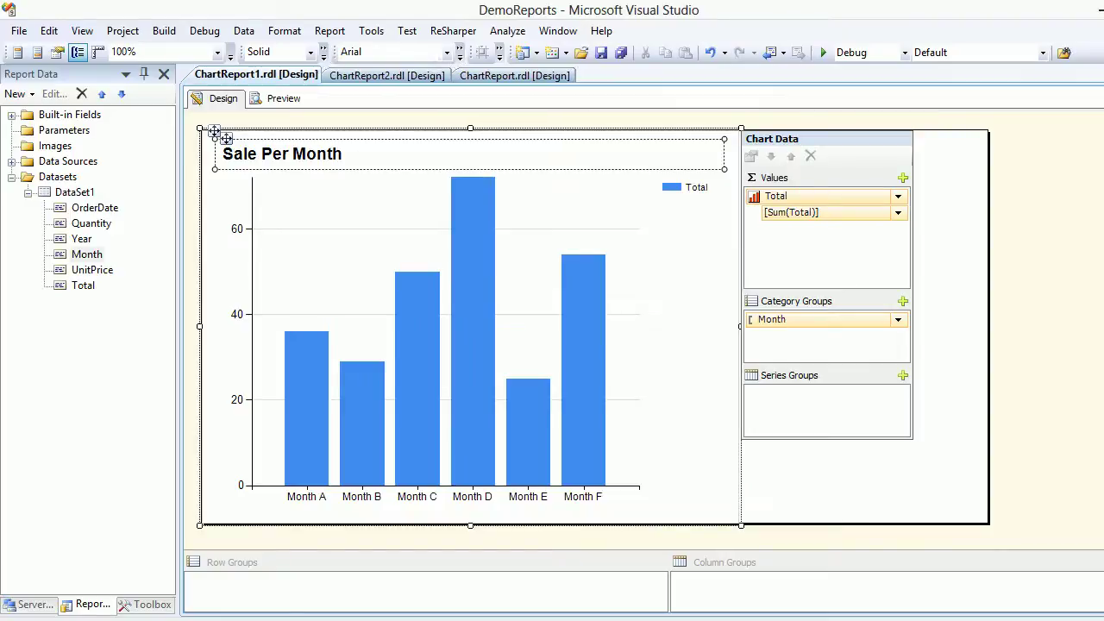
- Place the legend along the chart's top edge at the right, set its font size to 10pt, save and preview the report
click(690, 187)
right_click(694, 186)
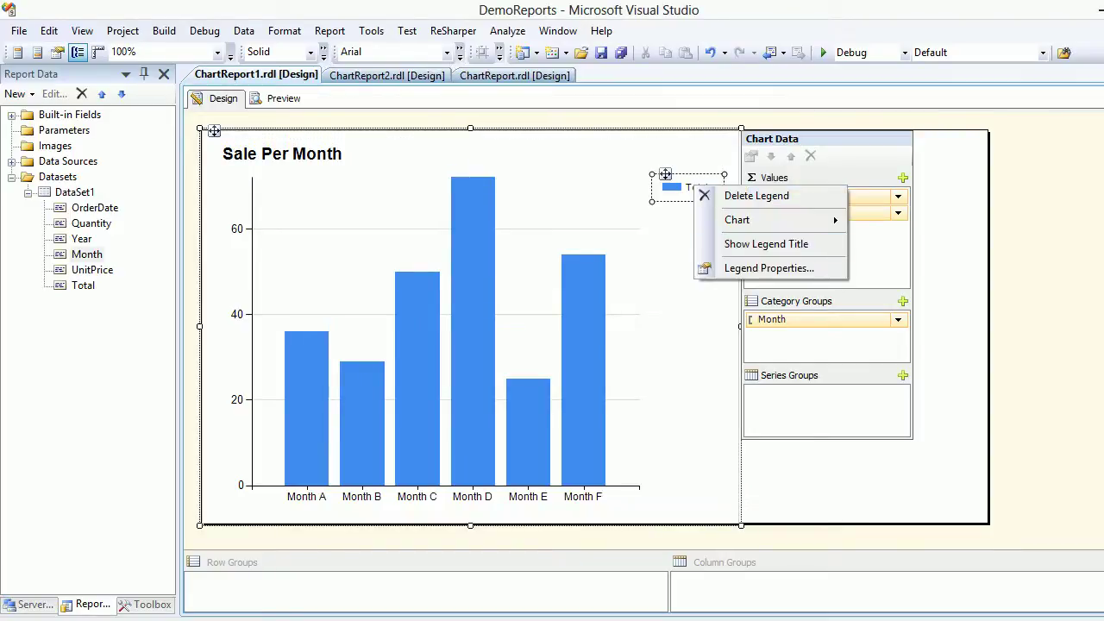
click(769, 268)
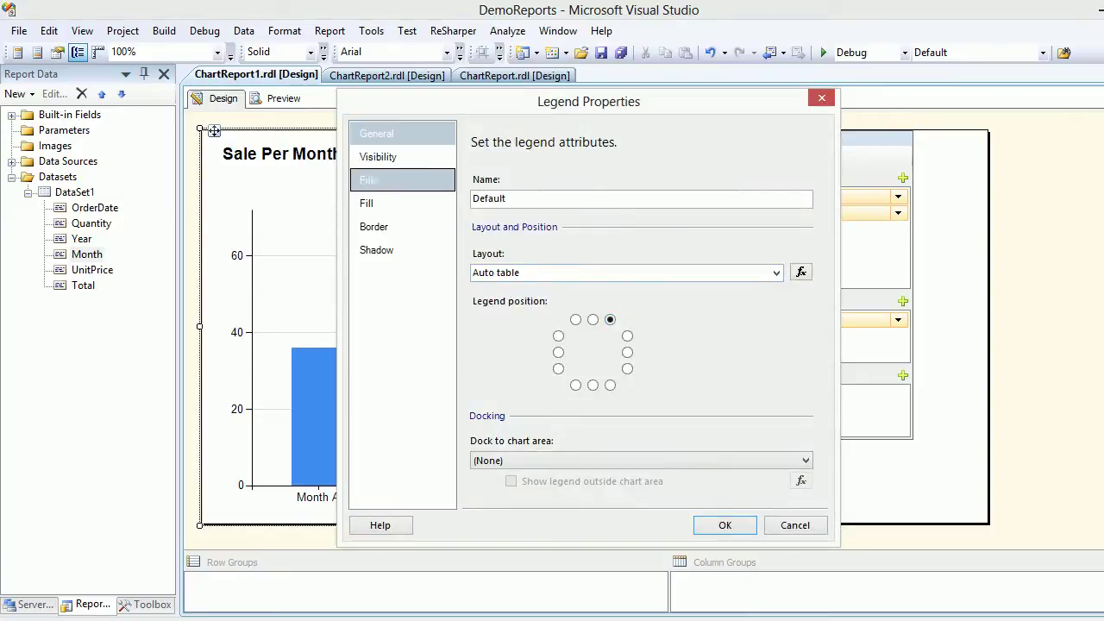
click(380, 179)
click(657, 236)
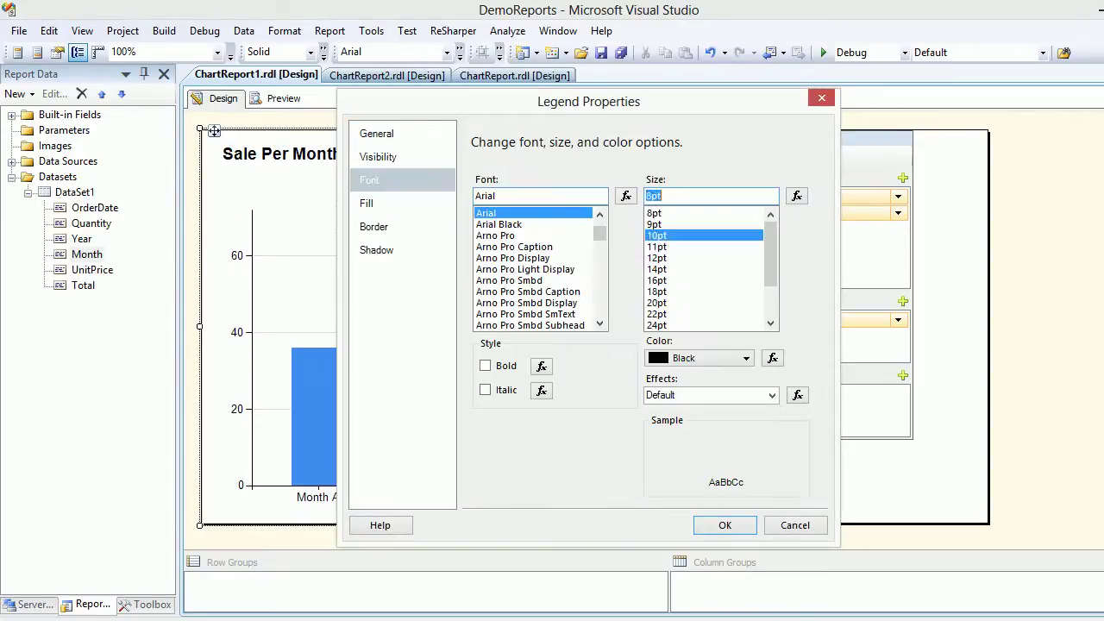
key(Return)
key(ctrl+s)
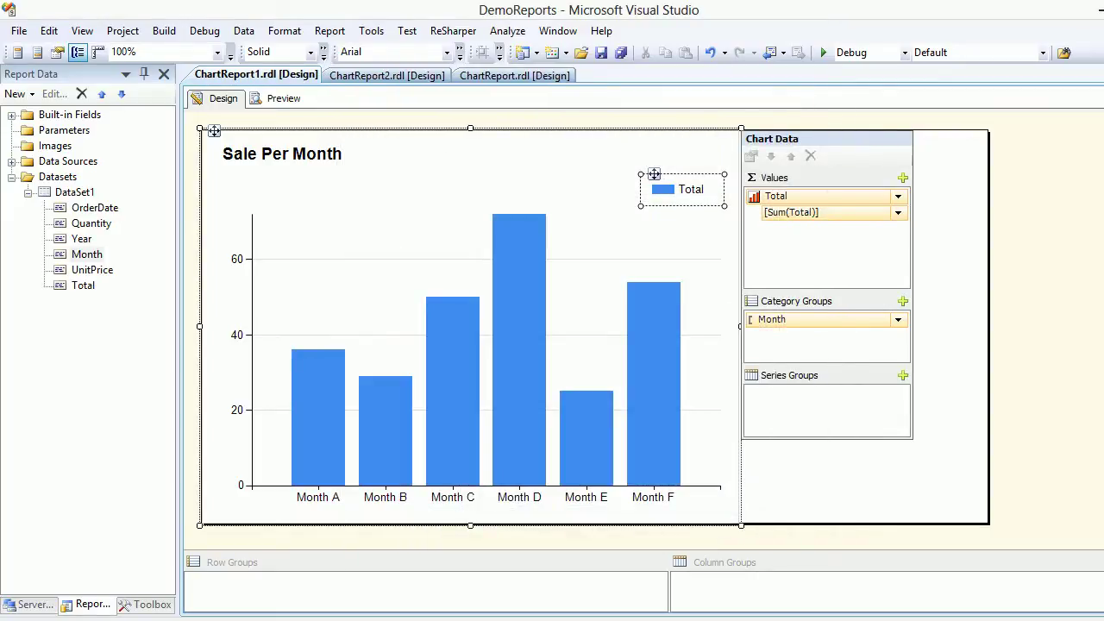
click(278, 99)
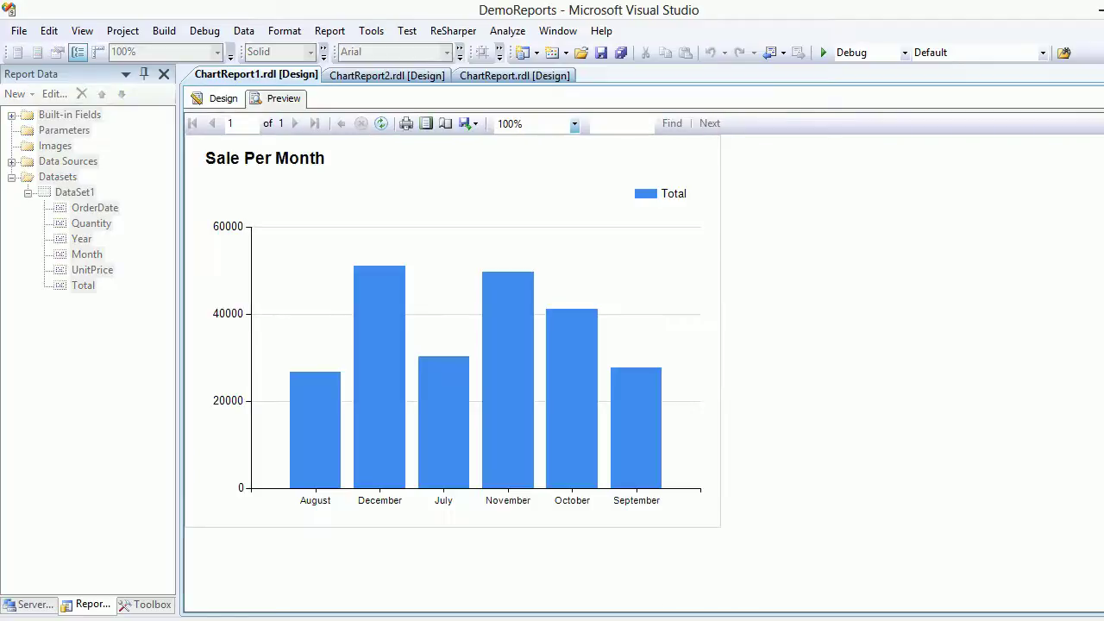
- Format the vertical axis numbers as Currency with the $ English (United States) symbol in the report design
click(217, 99)
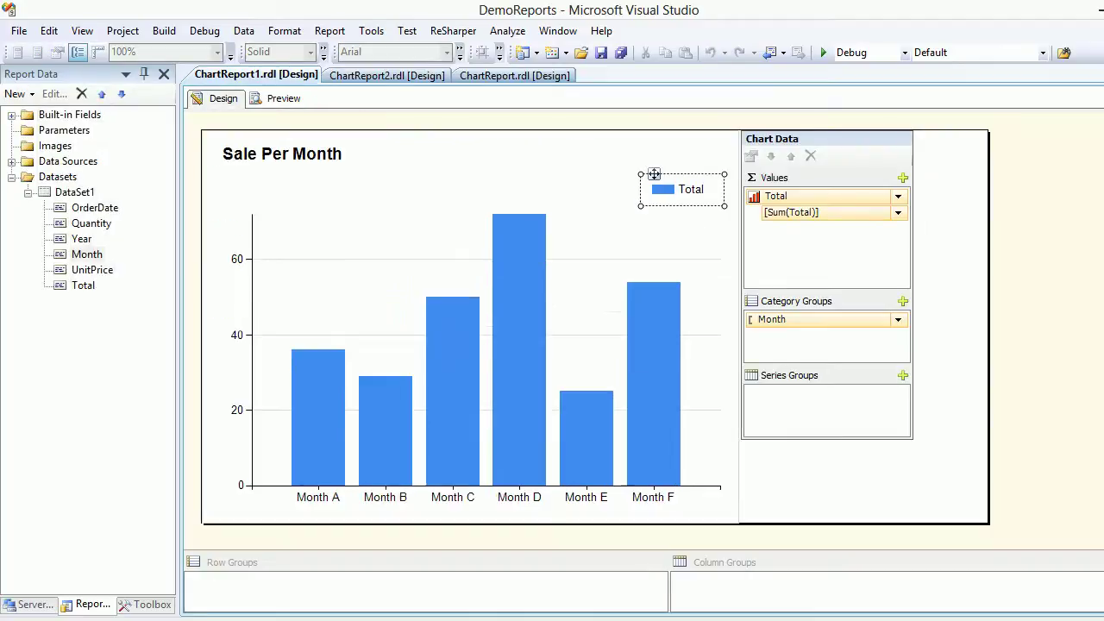
click(235, 349)
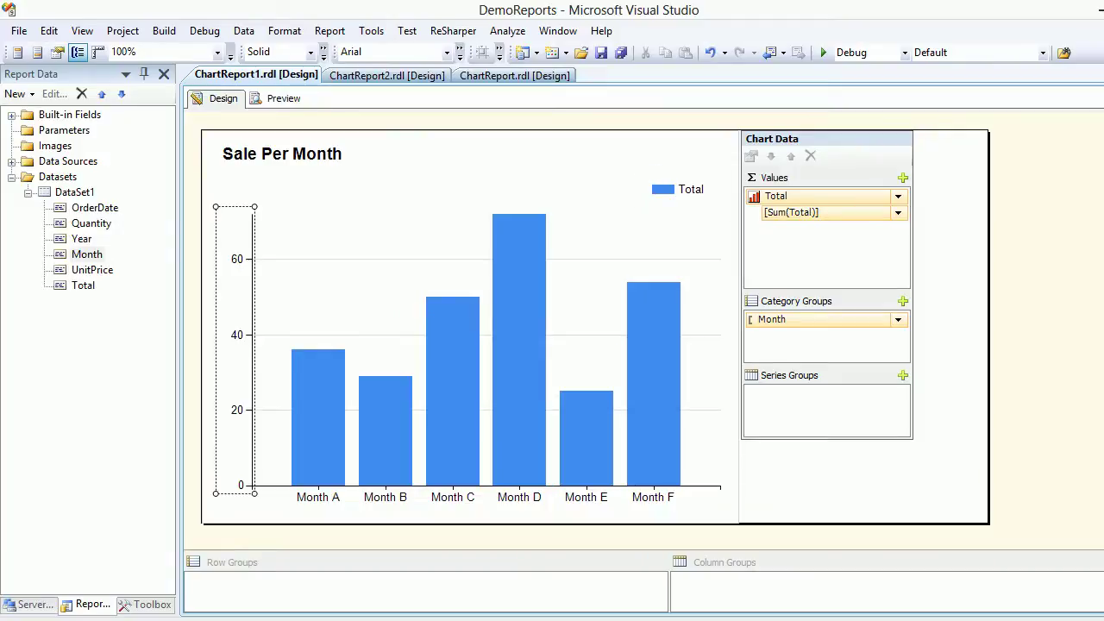
right_click(231, 261)
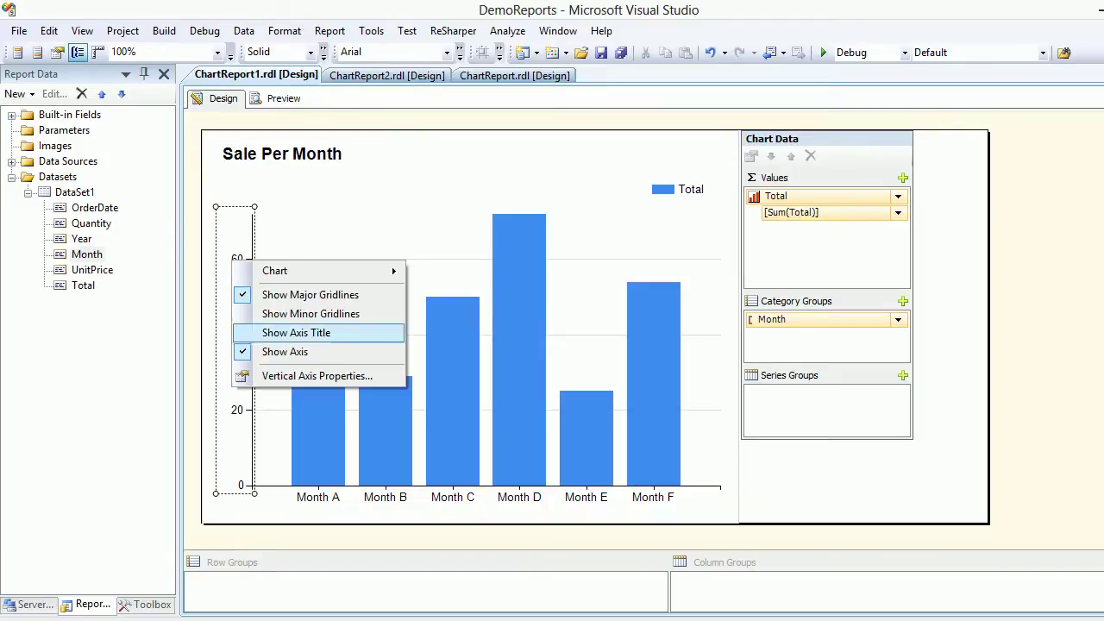
click(318, 376)
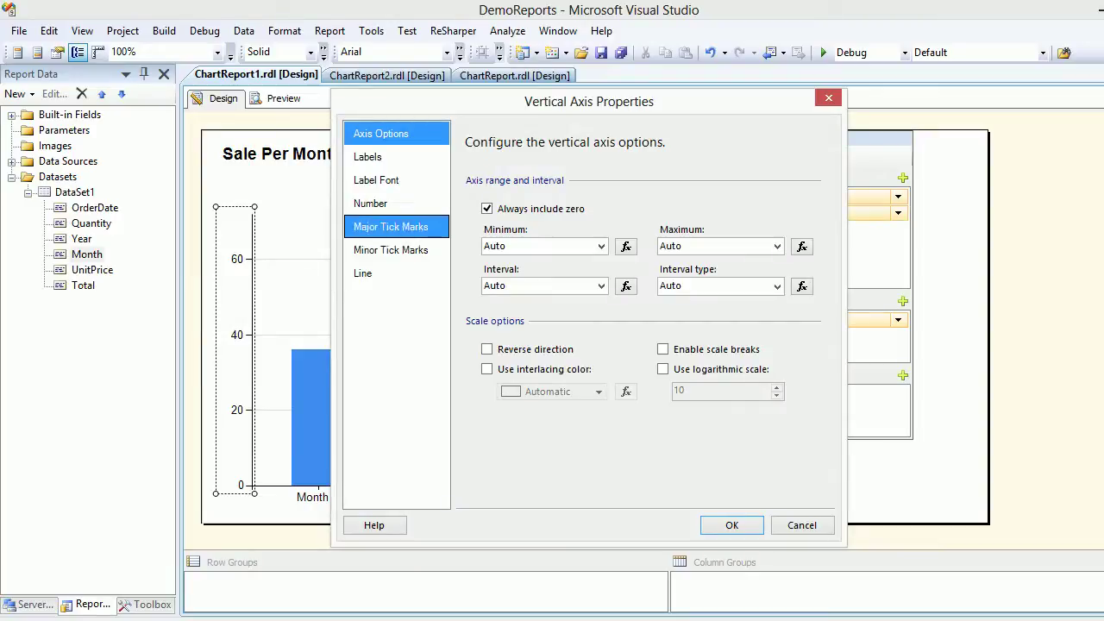
click(370, 203)
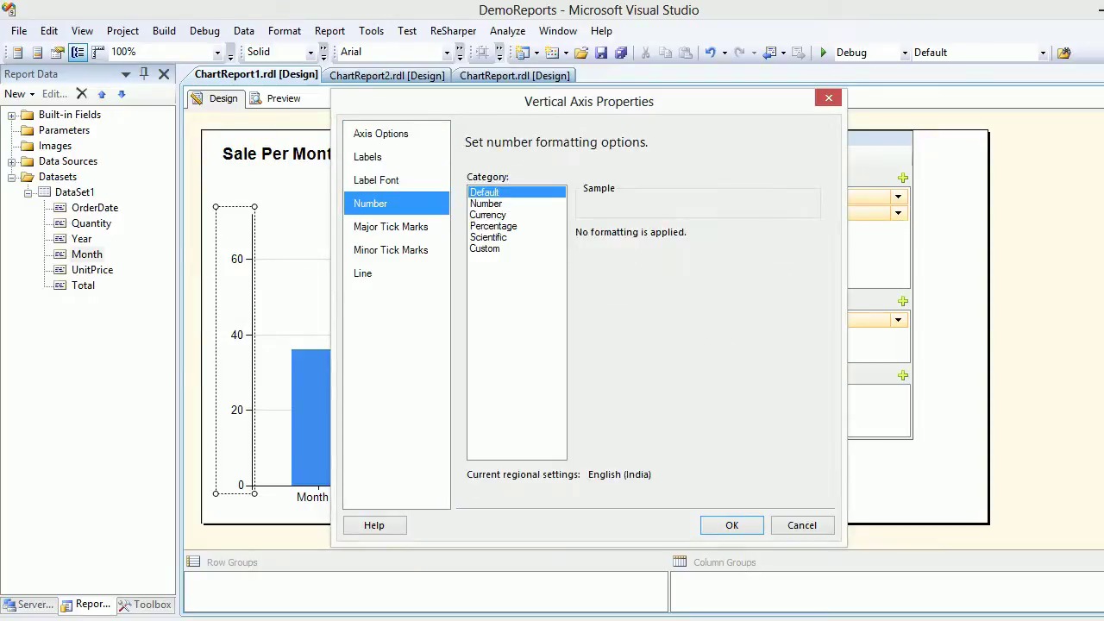
click(488, 214)
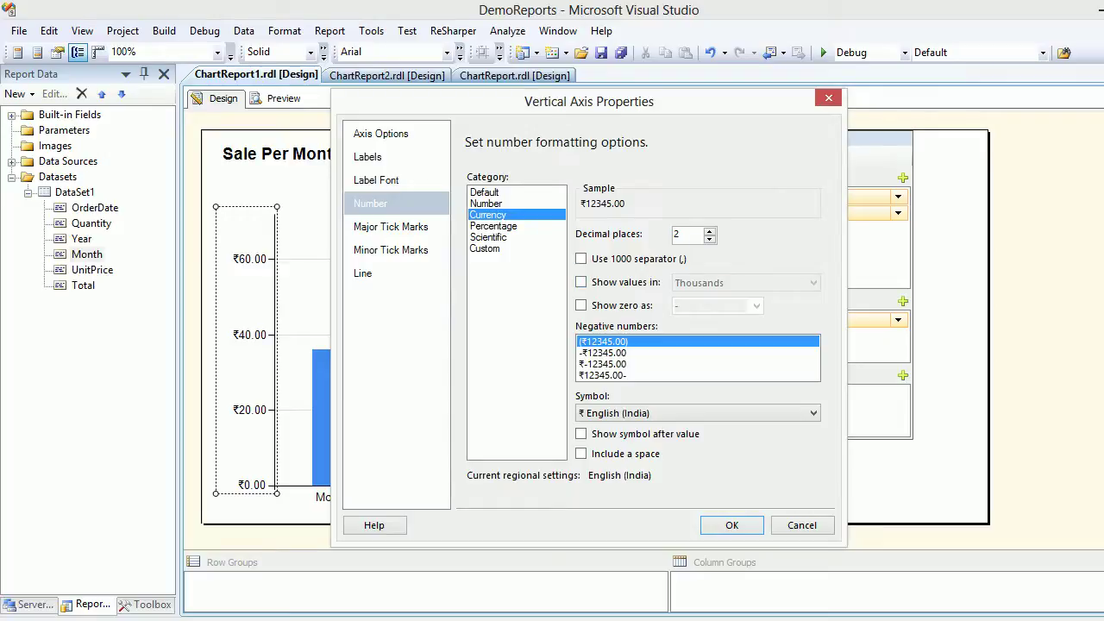
click(697, 413)
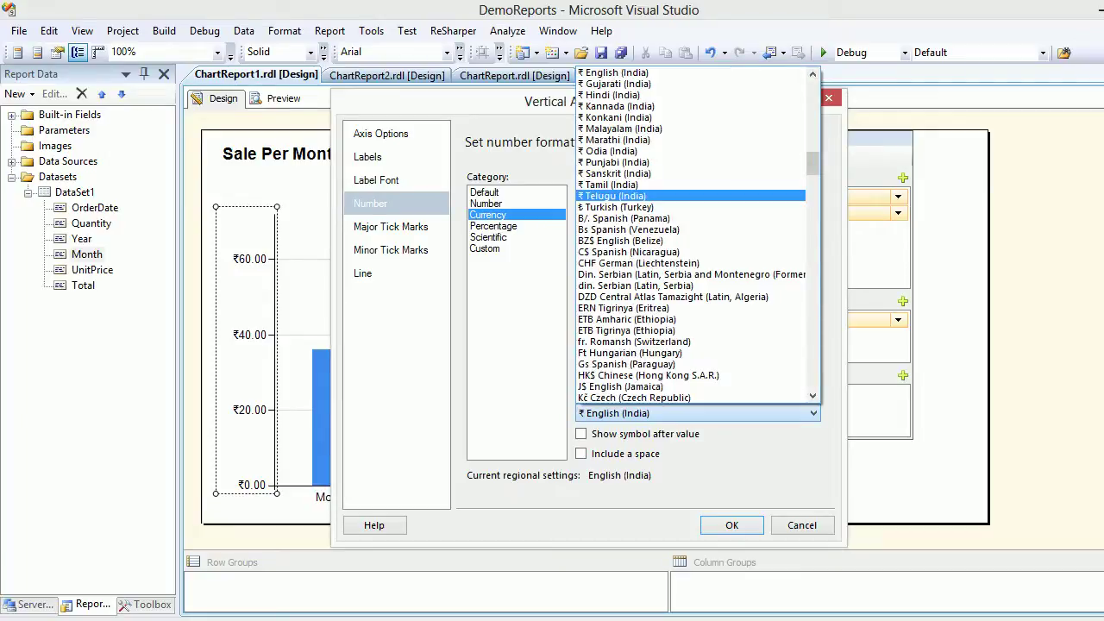
scroll(690, 233, up, 20)
scroll(690, 233, up, 8)
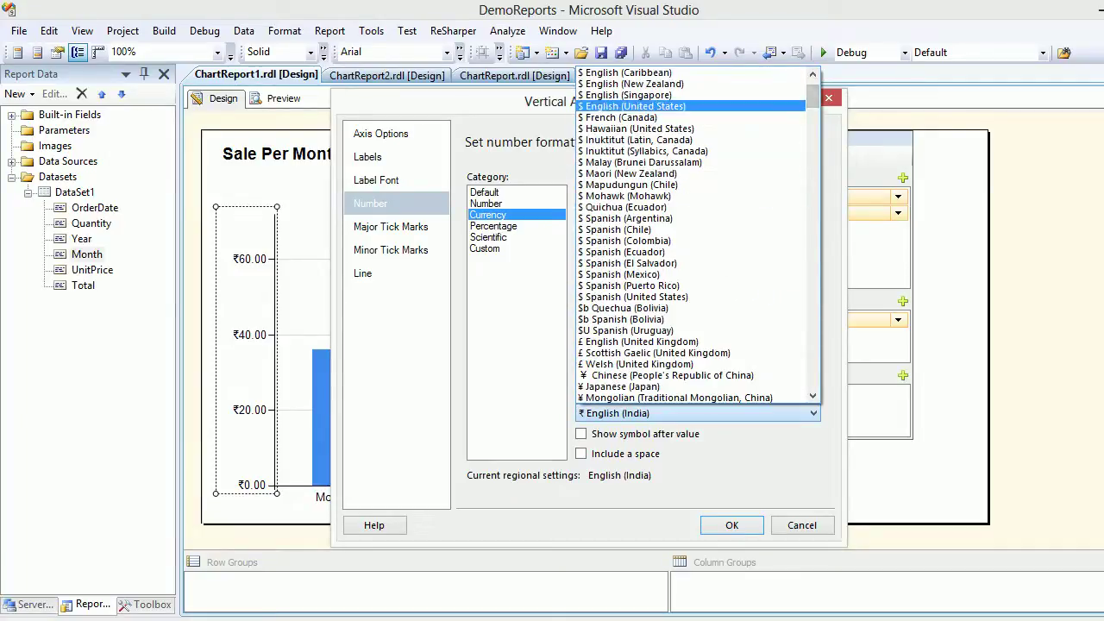
click(690, 106)
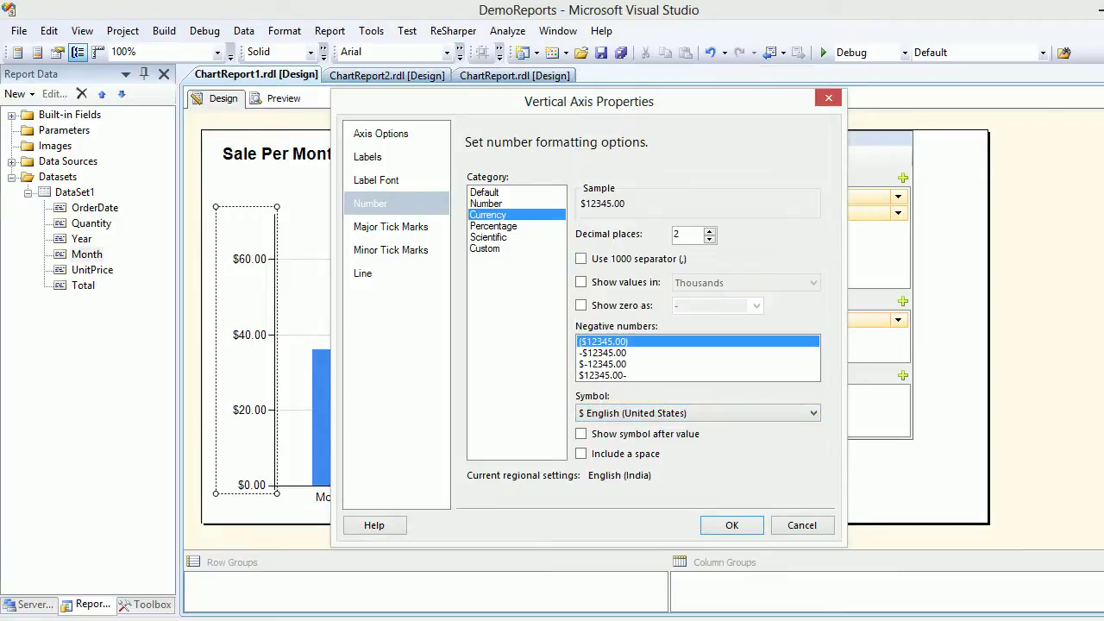
- Show the vertical axis values in Thousands, apply the format, save the report and preview it
click(580, 282)
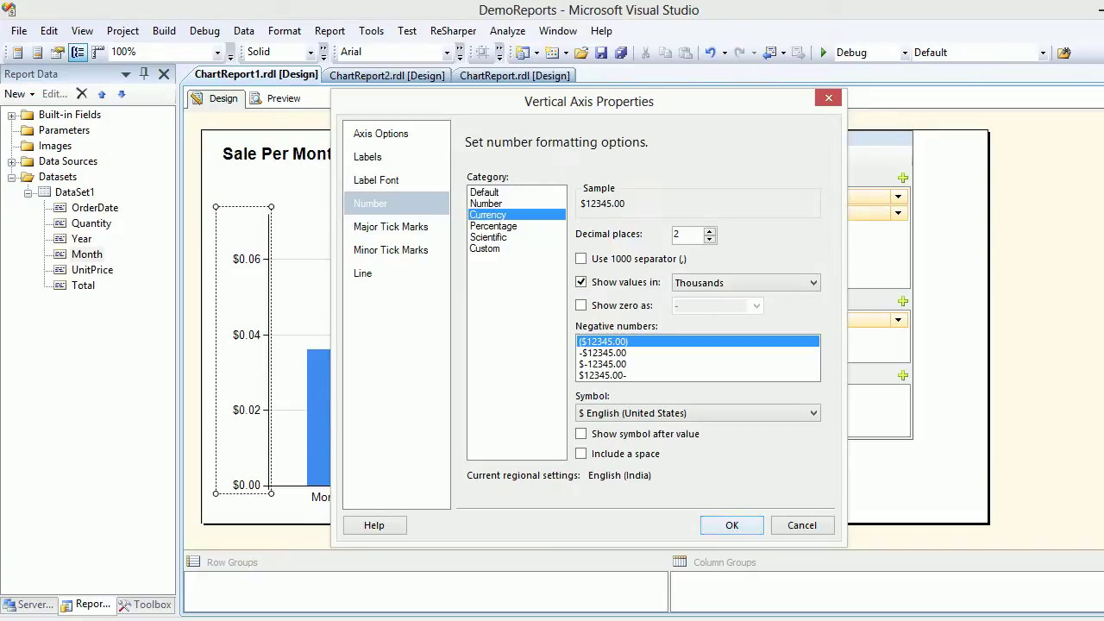
click(732, 525)
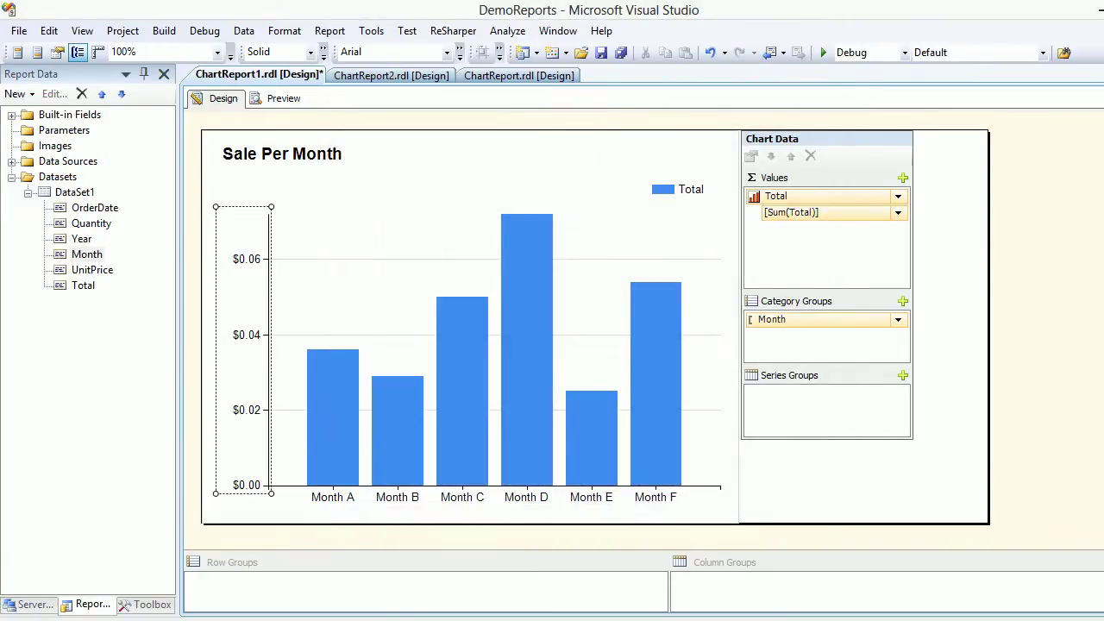
key(ctrl+s)
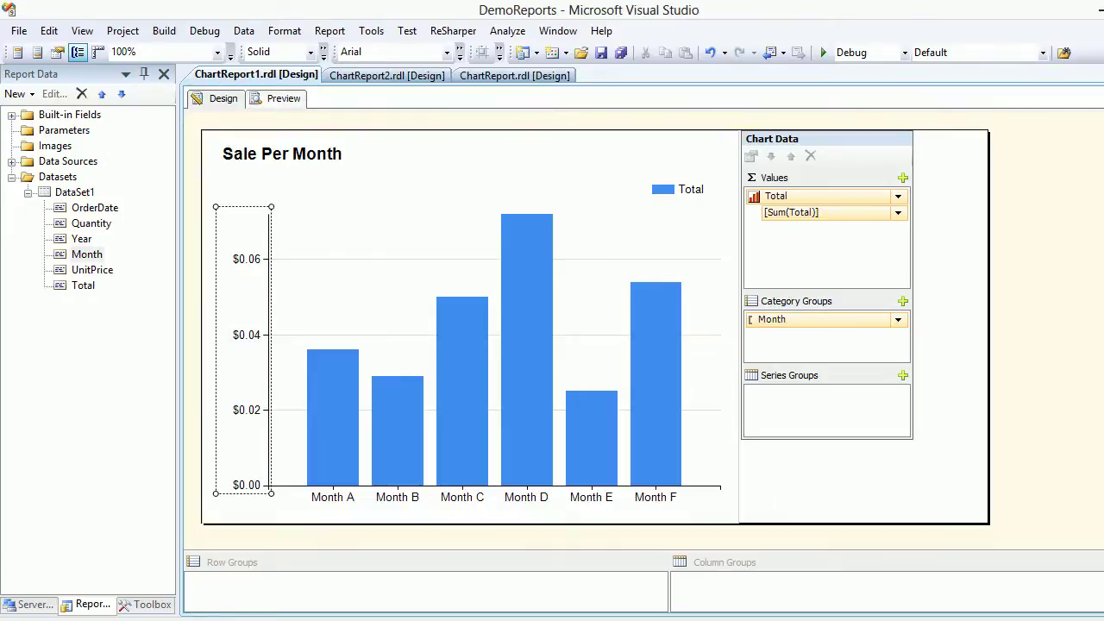
click(284, 98)
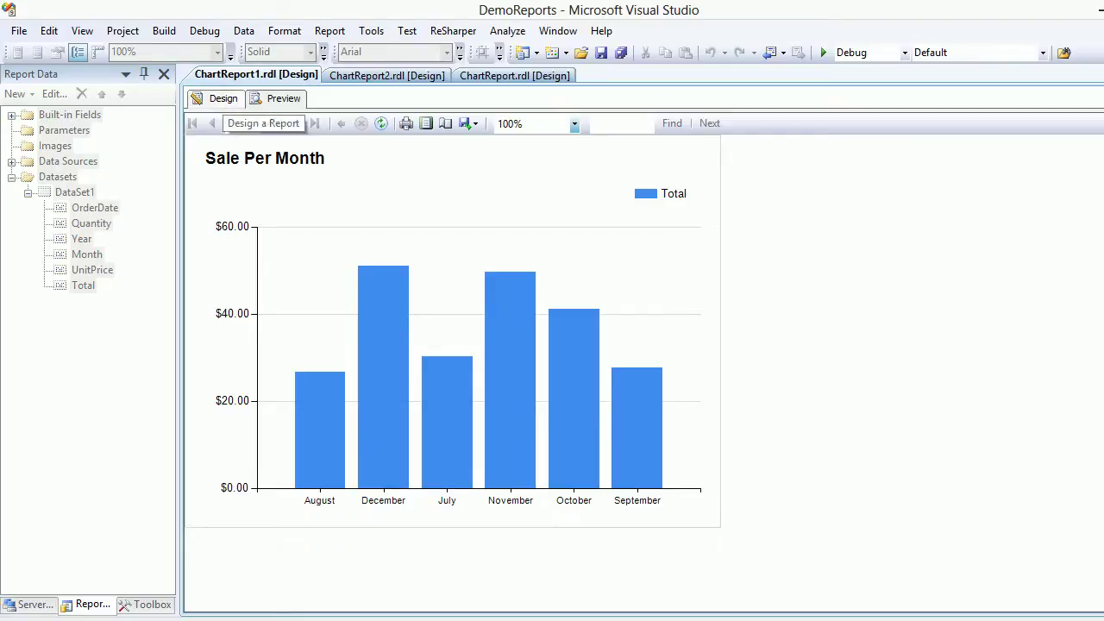
- In the vertical axis currency format, use the 1000 separator and turn off showing values in Thousands
click(217, 98)
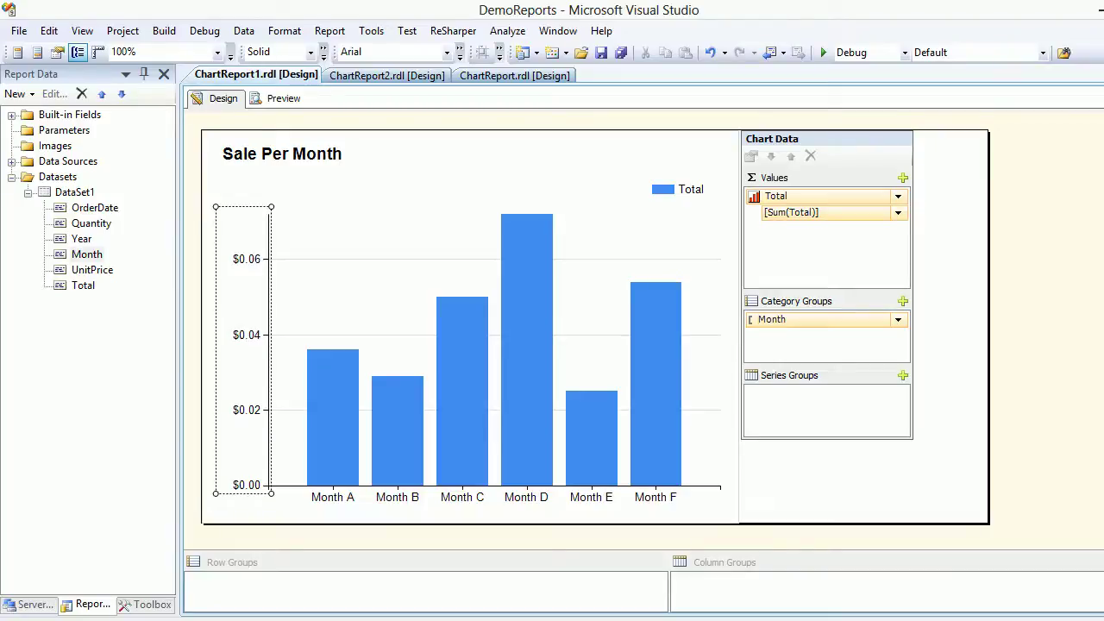
right_click(235, 265)
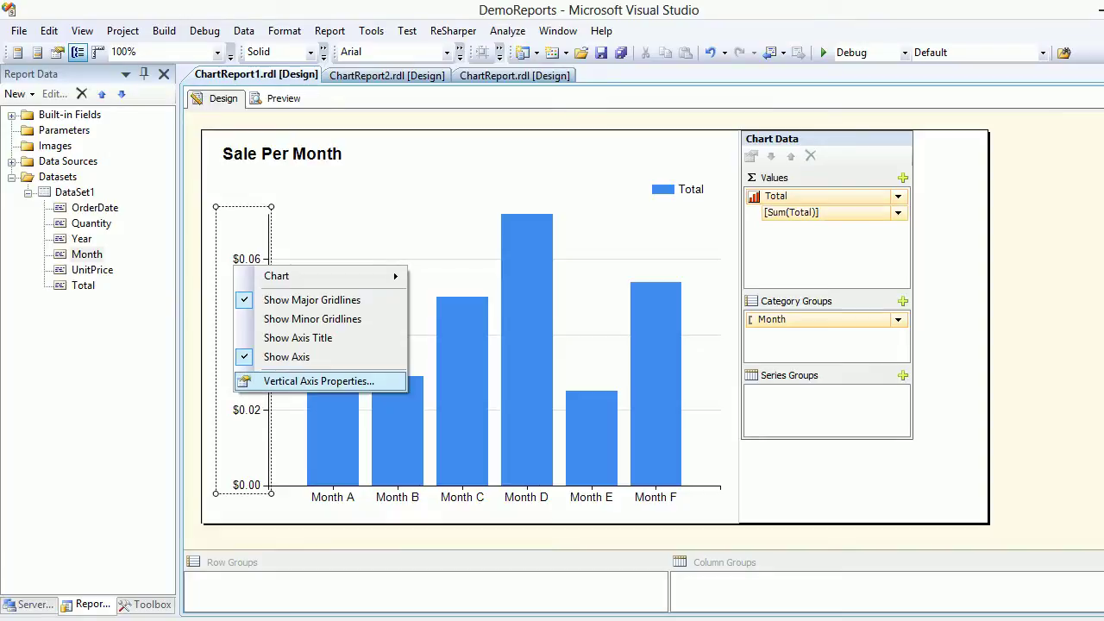
click(318, 380)
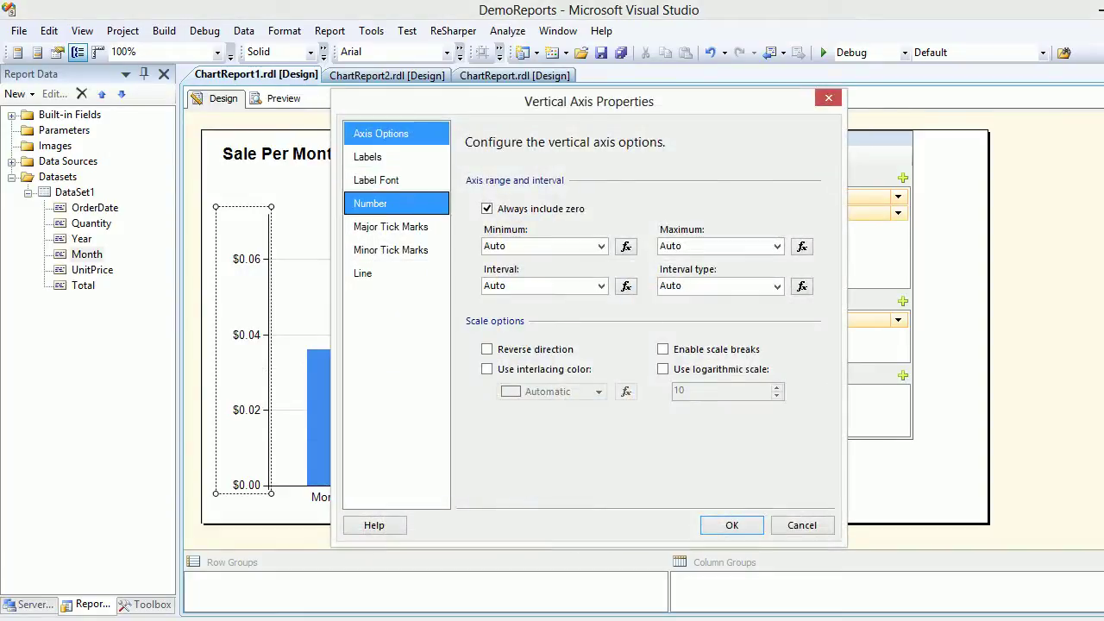
click(370, 203)
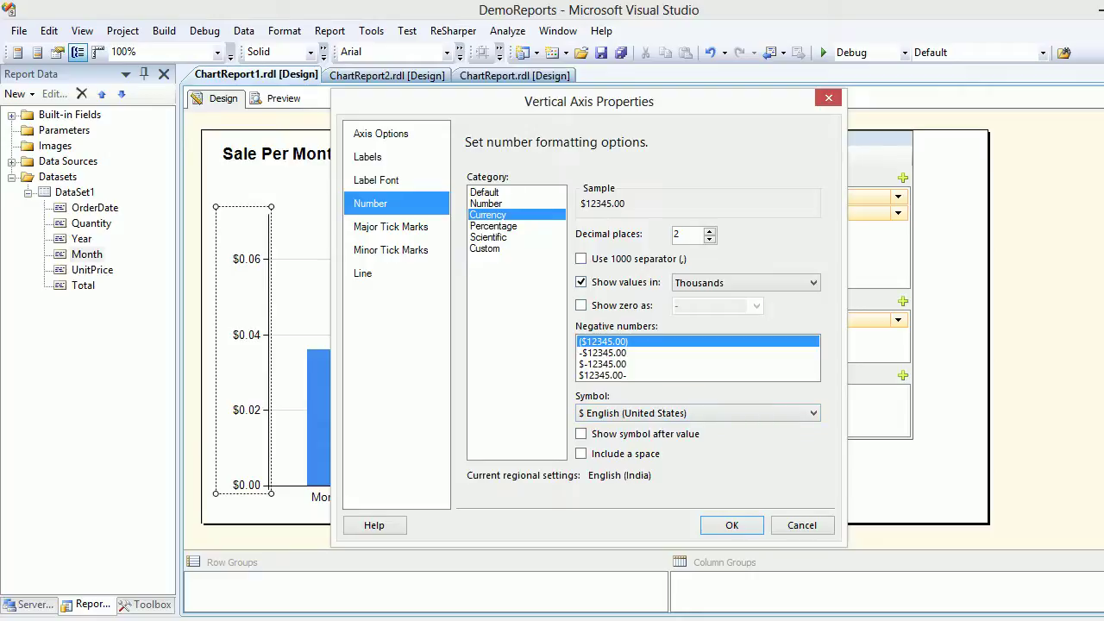
click(581, 257)
click(582, 282)
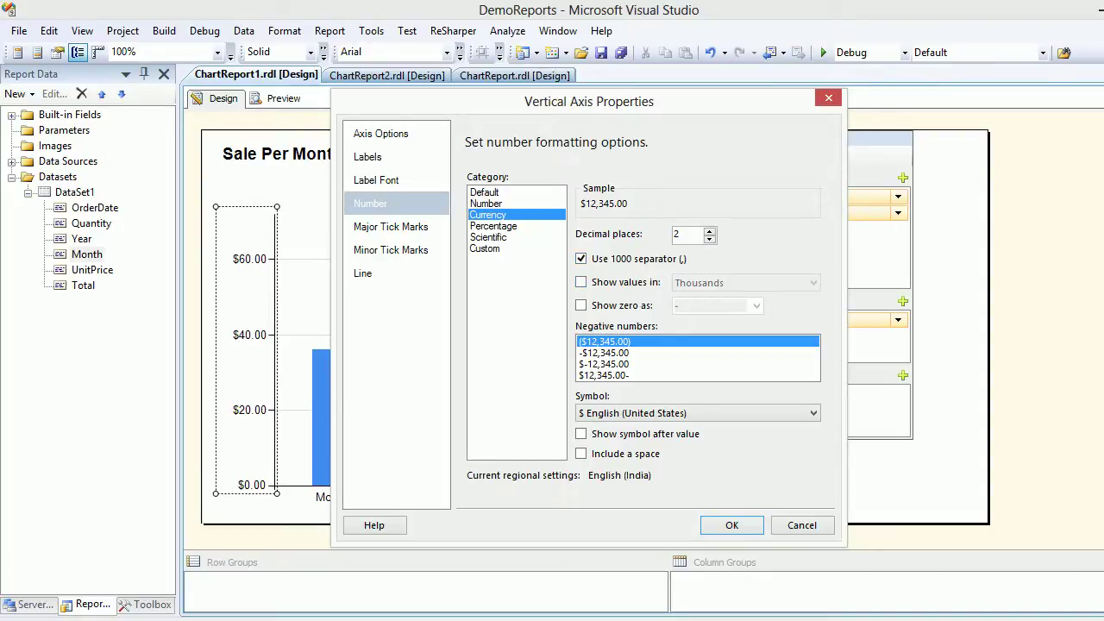
- Switch the vertical axis format to Number with values in Thousands and no 1000 separator, apply it and preview the report
click(486, 204)
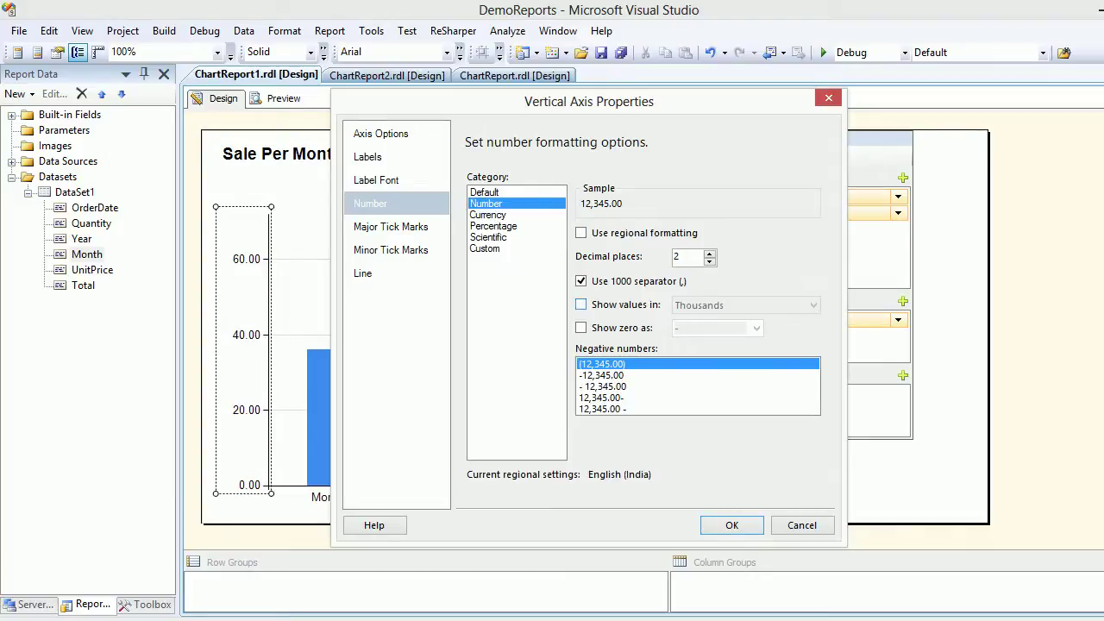
click(581, 305)
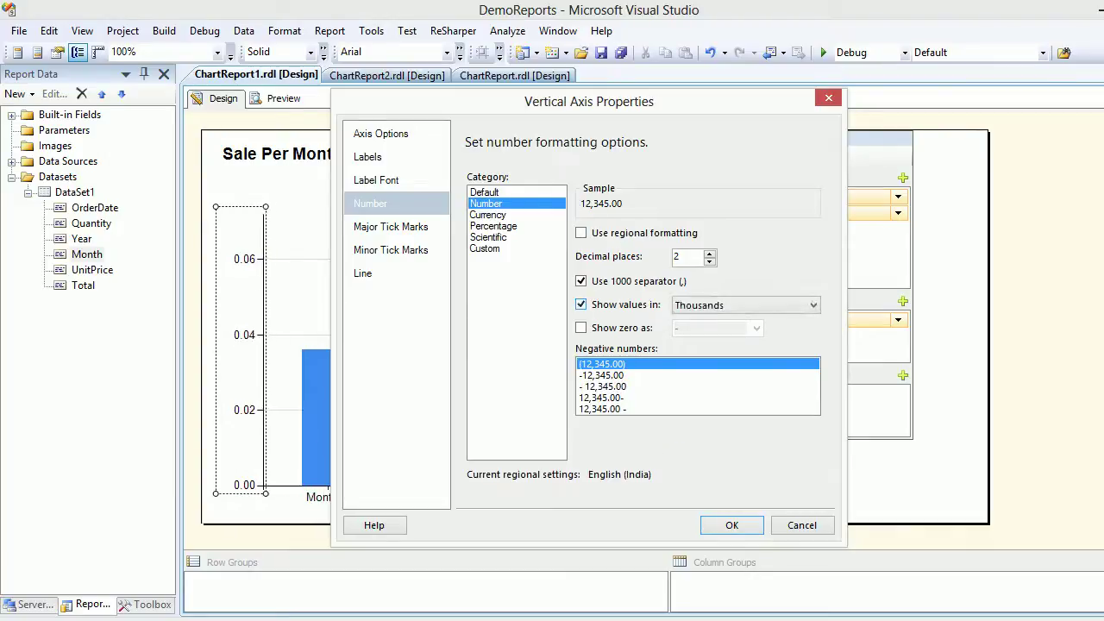
click(580, 281)
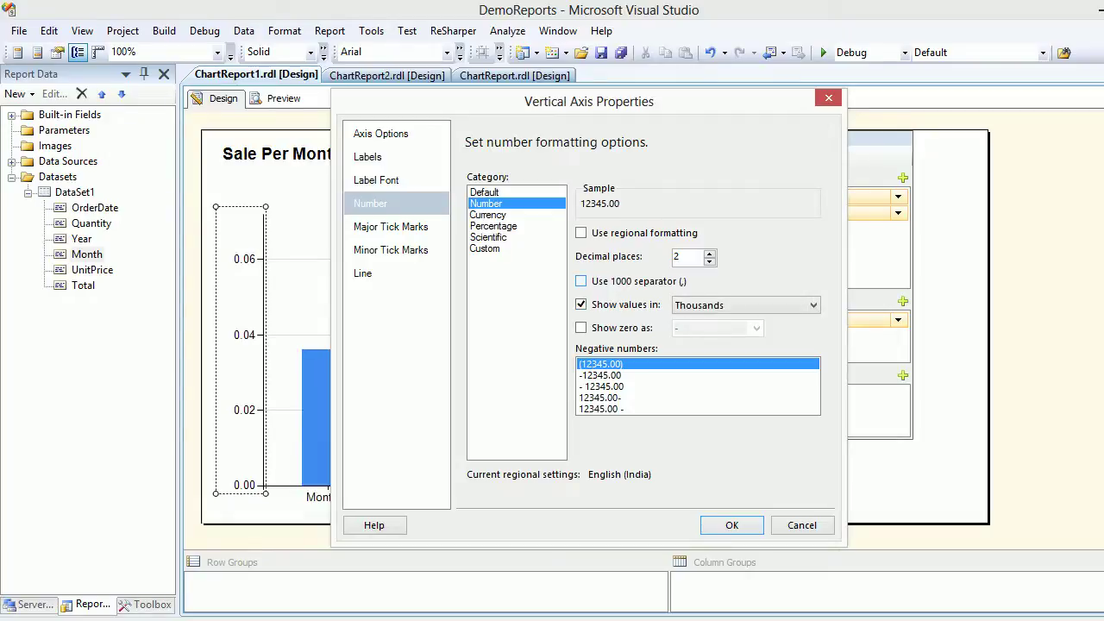
click(732, 526)
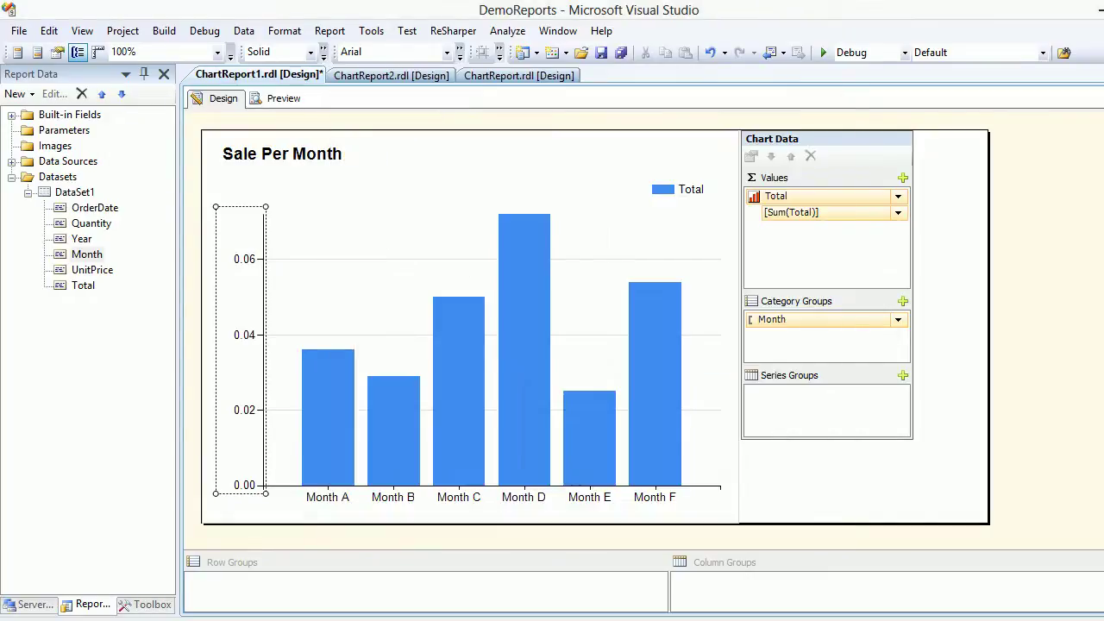
click(276, 99)
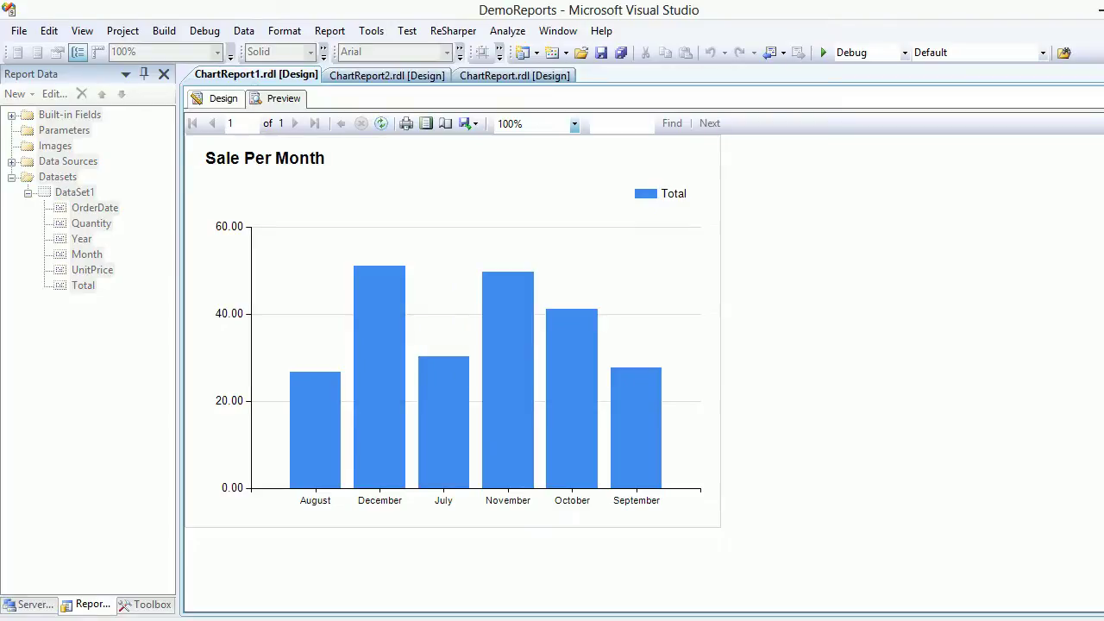
- Set the vertical axis number format to Currency and turn off showing values in Thousands
click(220, 100)
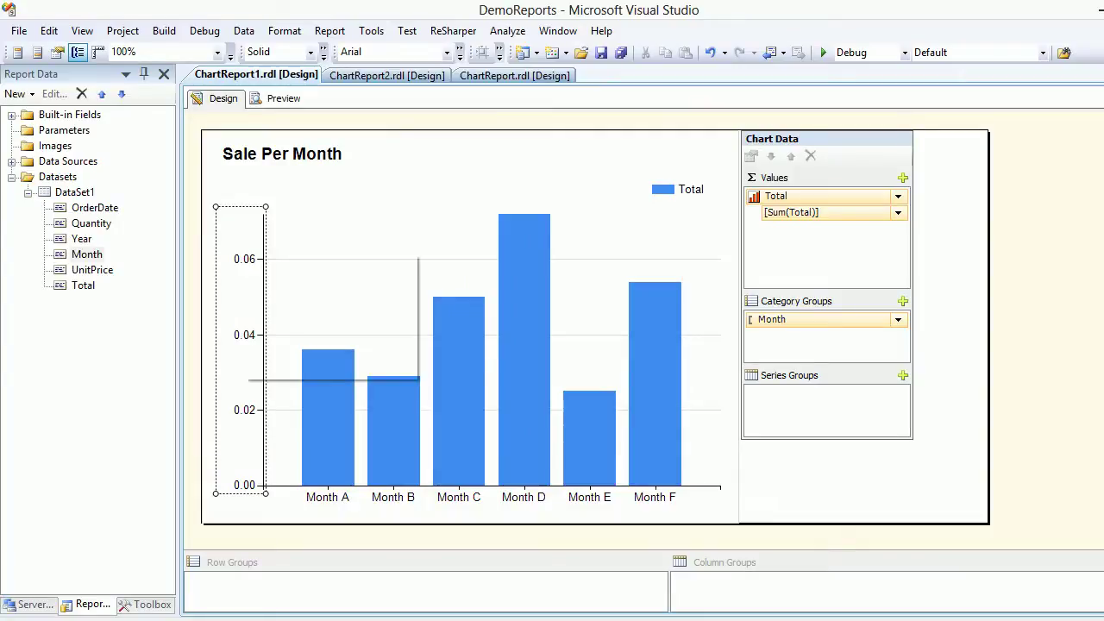
right_click(242, 253)
click(259, 367)
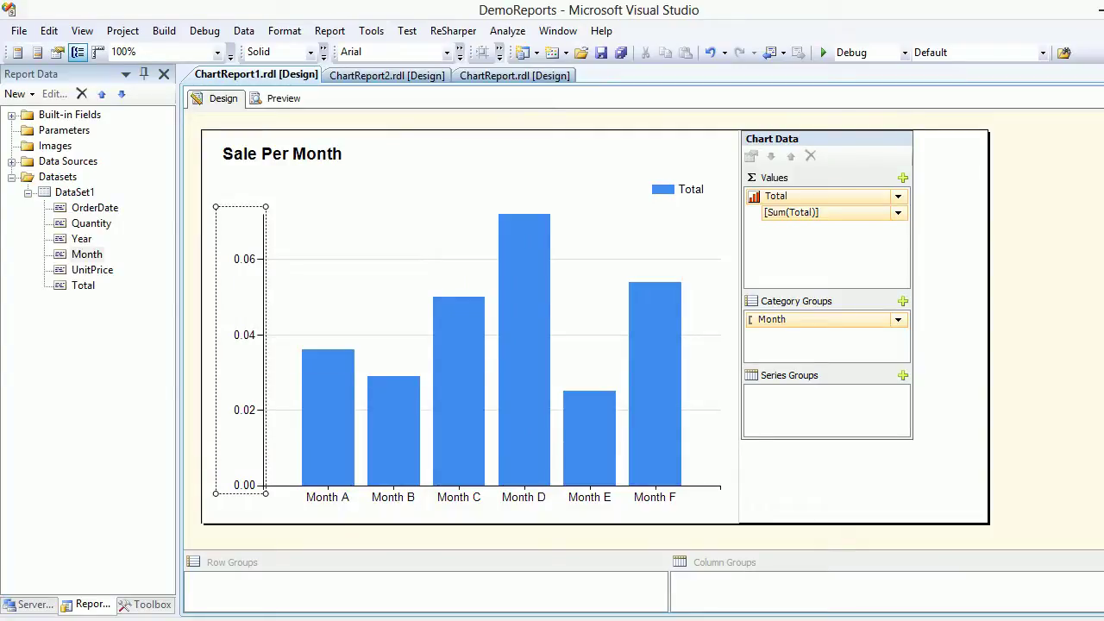
click(396, 203)
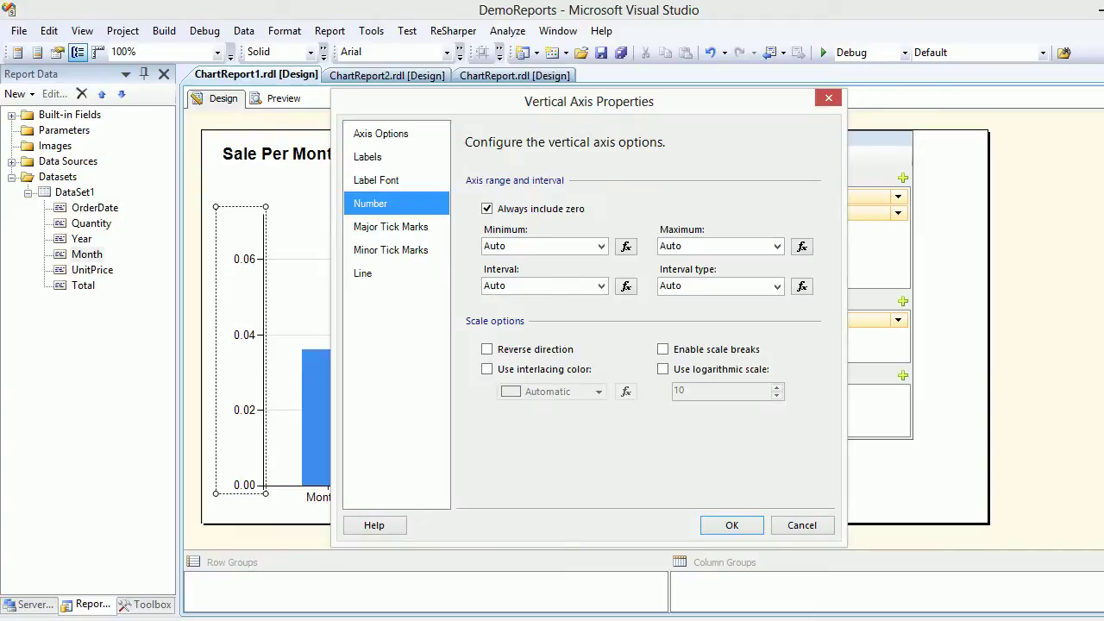
click(488, 214)
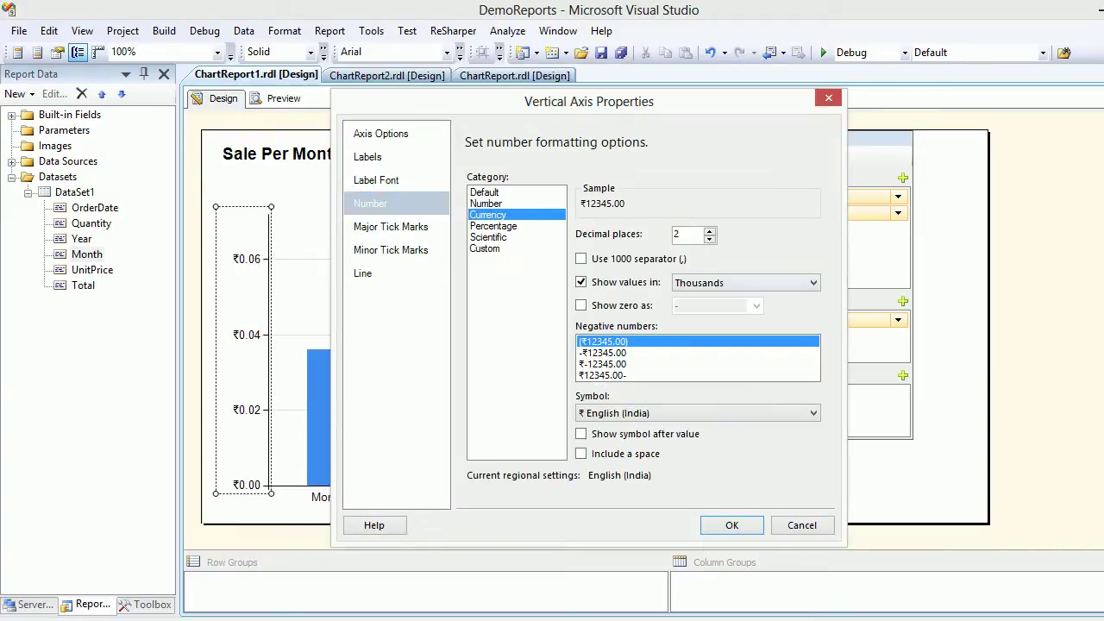
click(581, 282)
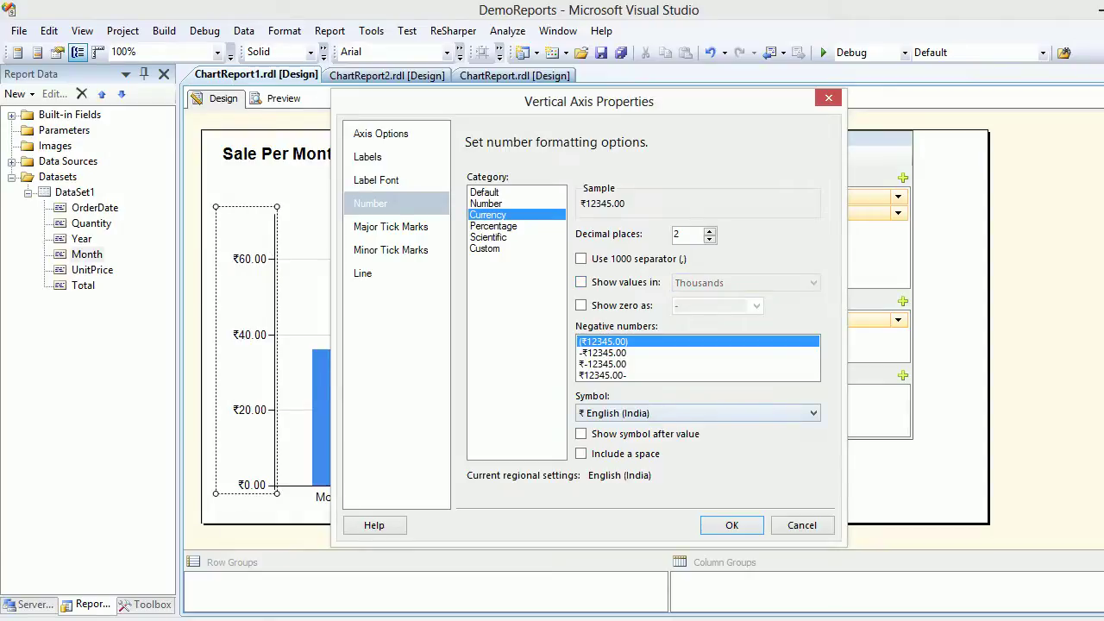
- Set the vertical axis currency symbol to $ English (United States) and apply the axis properties
click(697, 413)
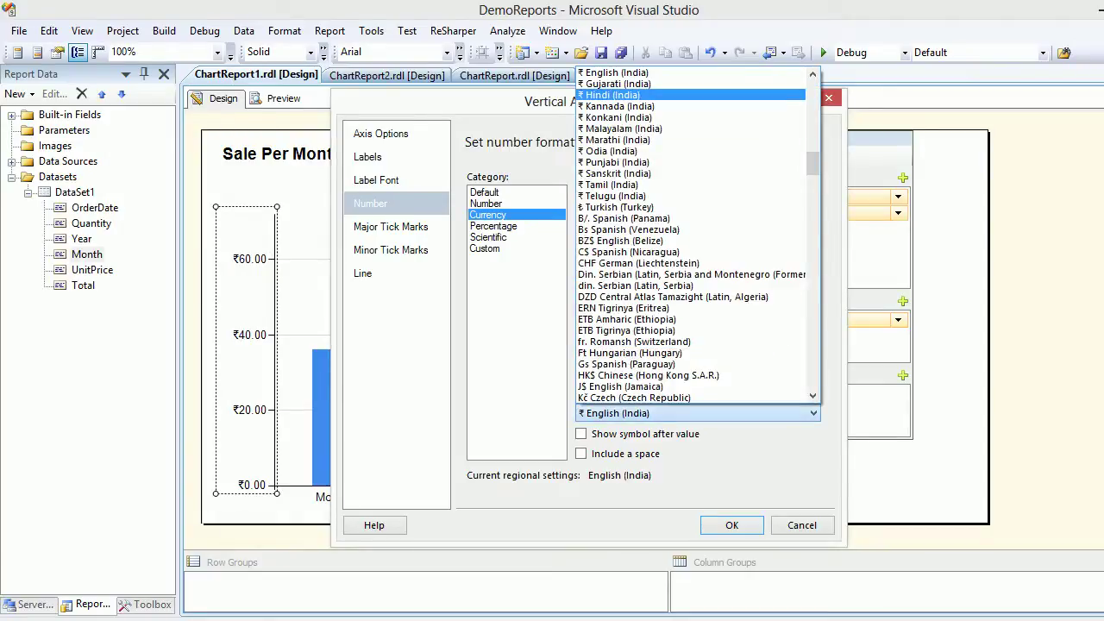
drag(811, 164, 813, 96)
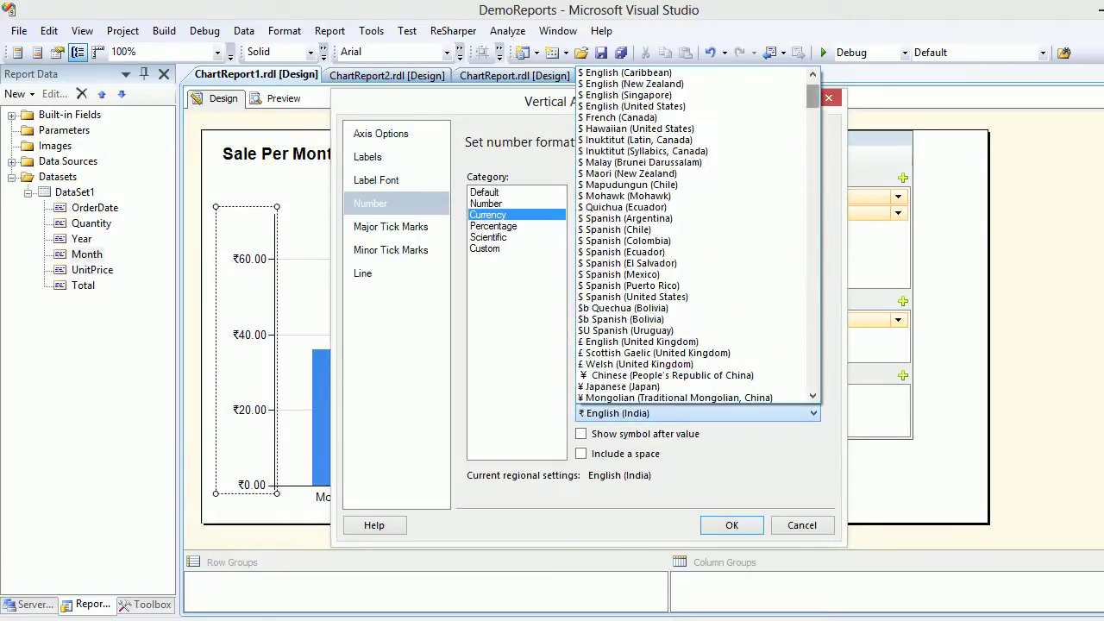
click(621, 106)
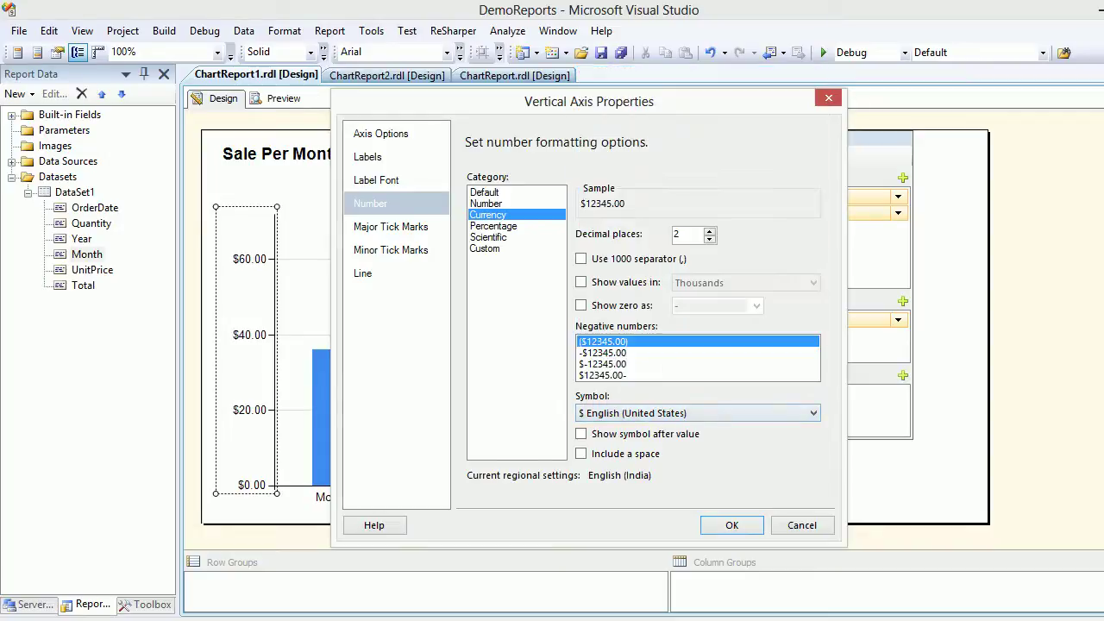
click(731, 525)
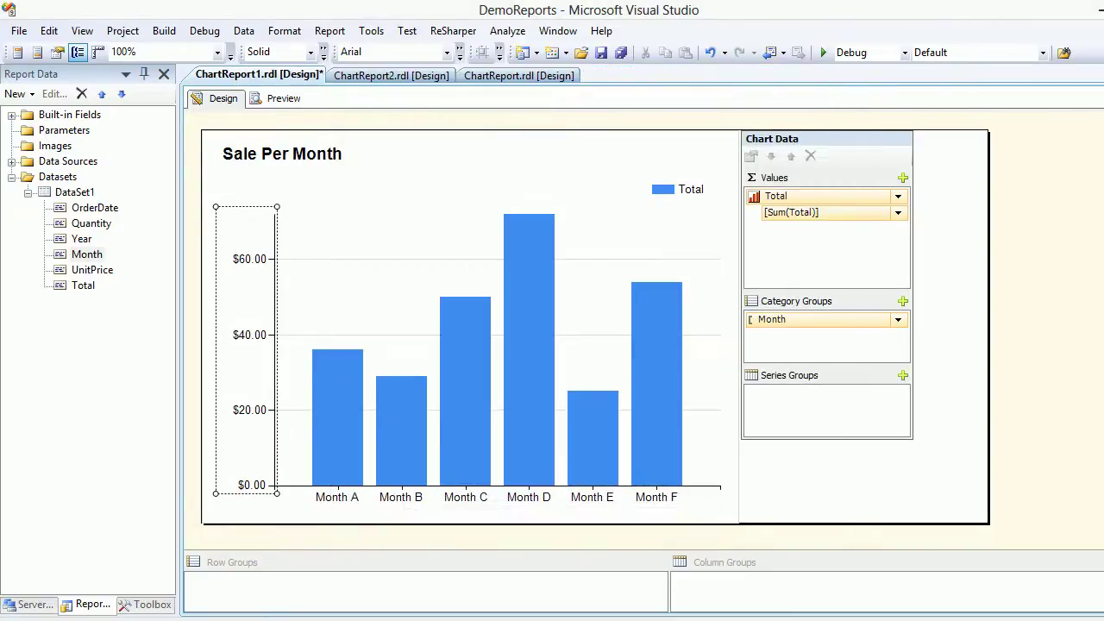
- Preview the report with the dollar-formatted axis, save it and return to the design
click(284, 98)
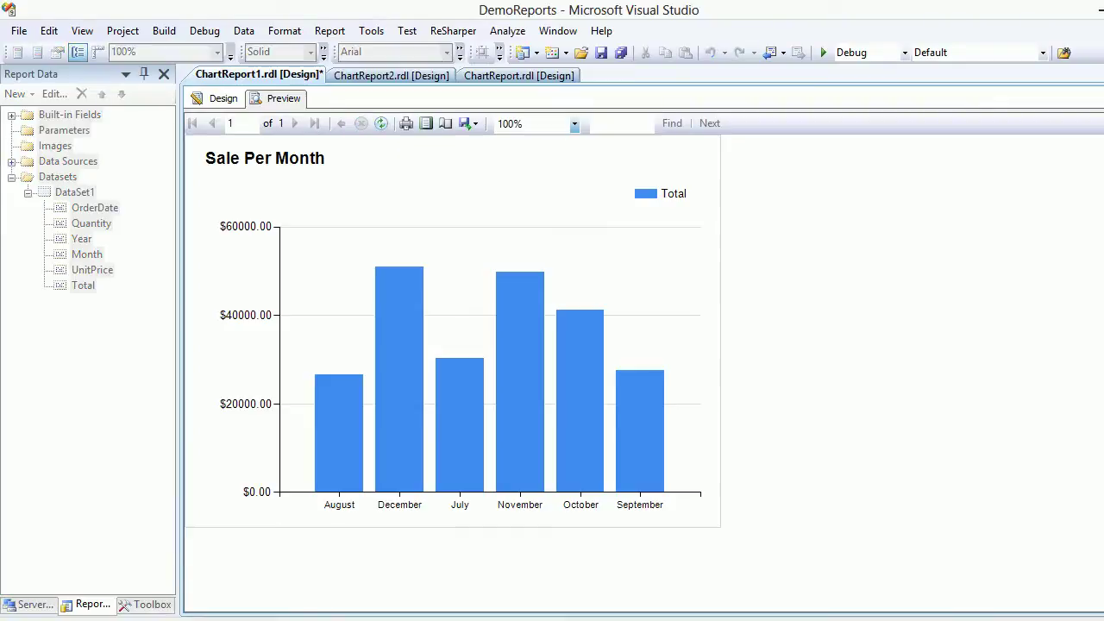
key(ctrl+s)
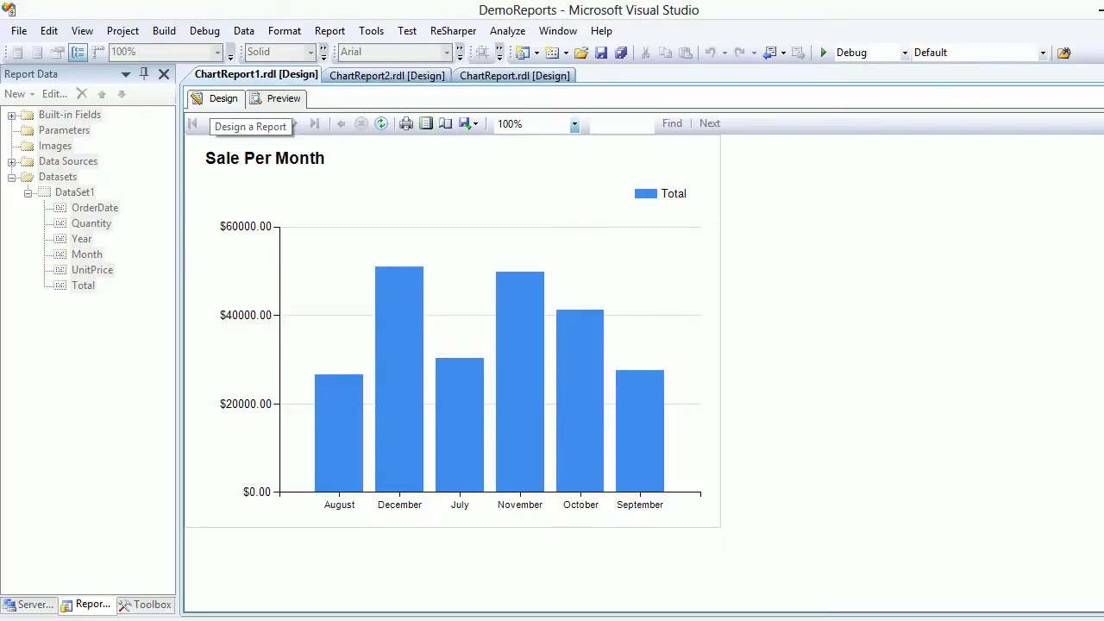
click(223, 98)
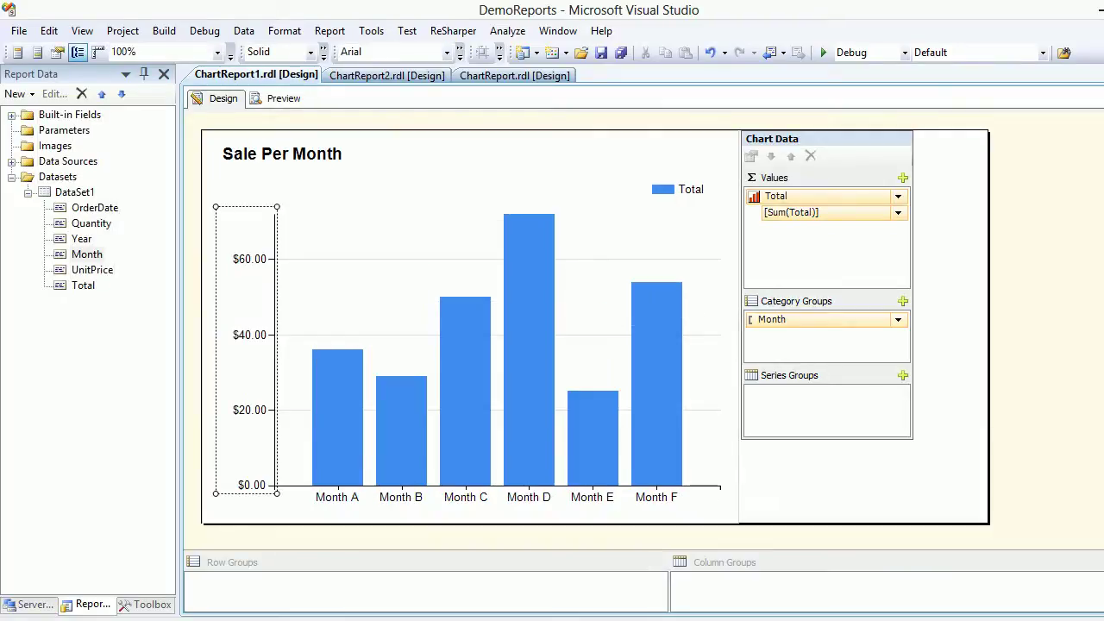
- Show data labels on the Total column series, preview the report and return to the design
click(355, 390)
right_click(355, 390)
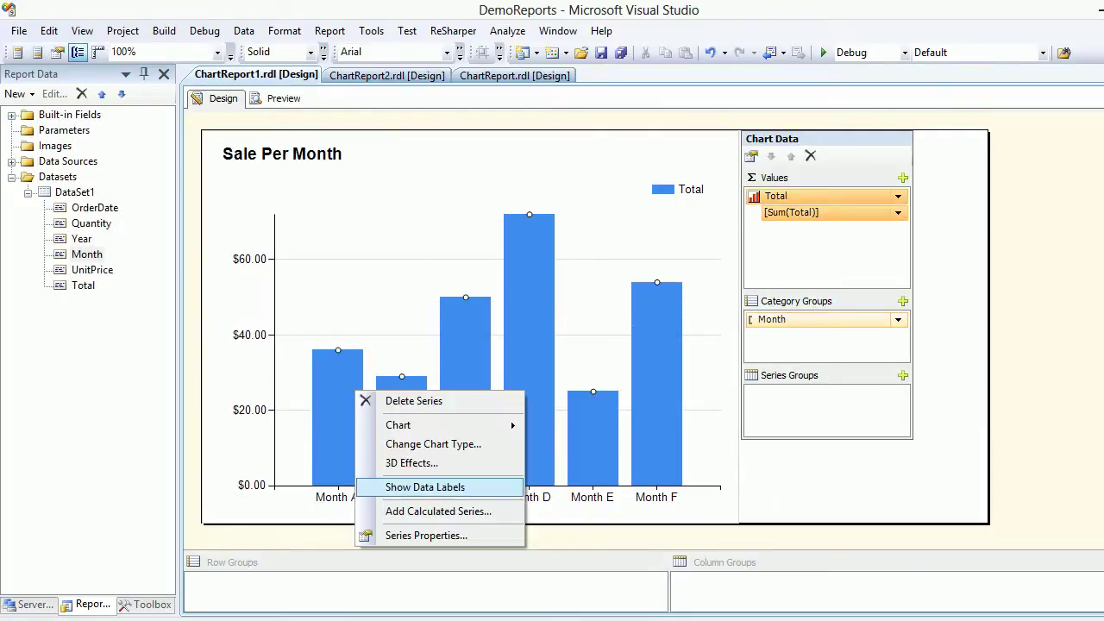
click(424, 487)
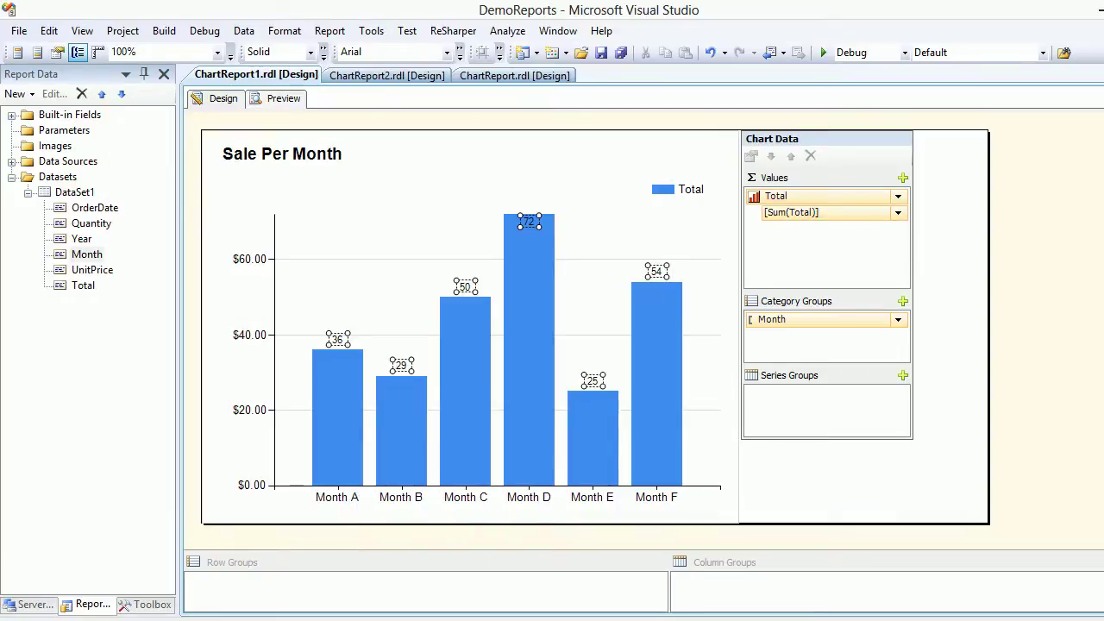
click(278, 99)
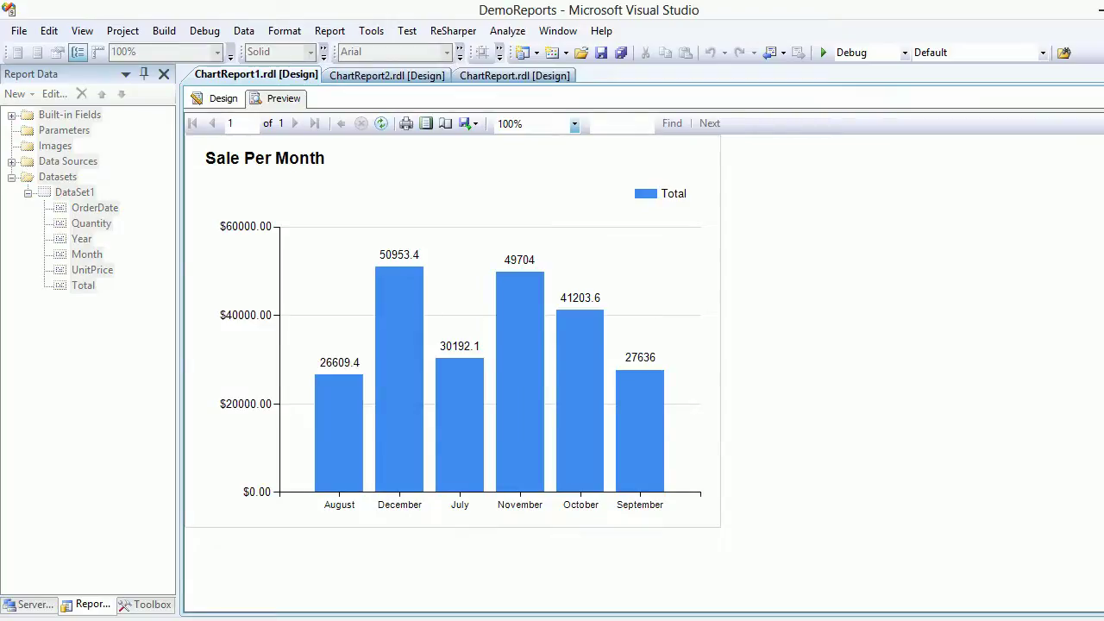
click(222, 98)
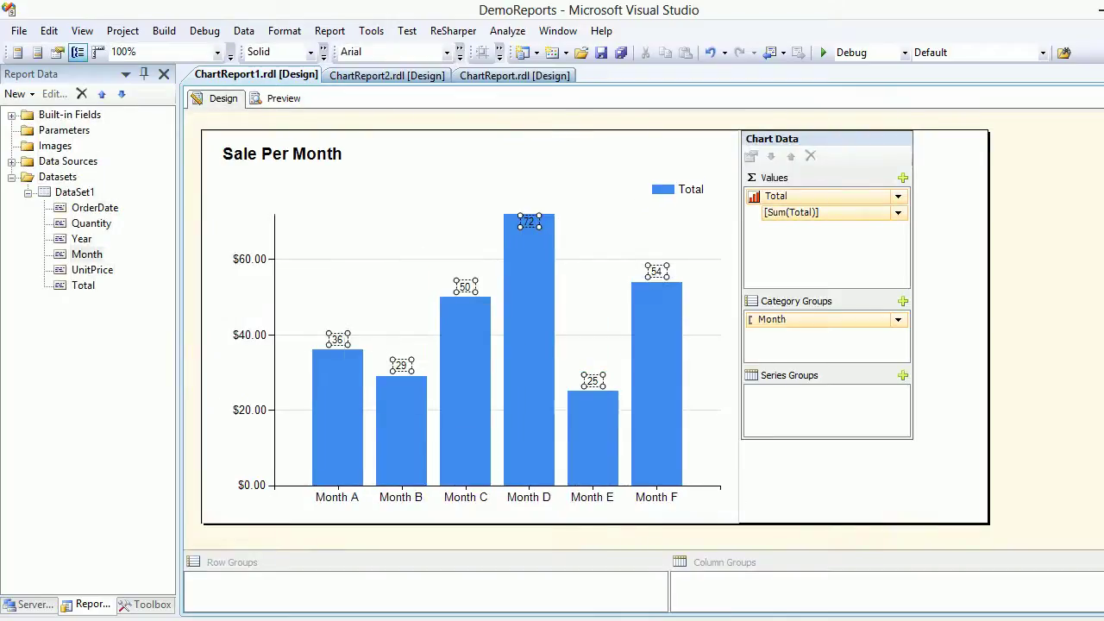
- Set the number format of the Total series data labels to Currency in the series label properties
right_click(344, 338)
click(429, 395)
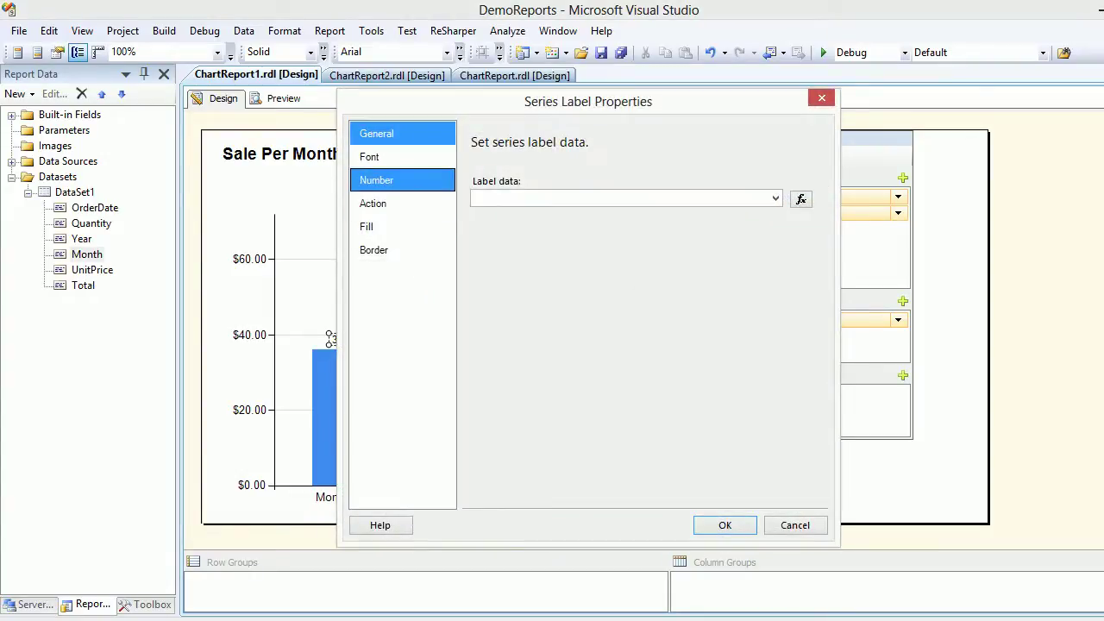
click(402, 179)
click(500, 226)
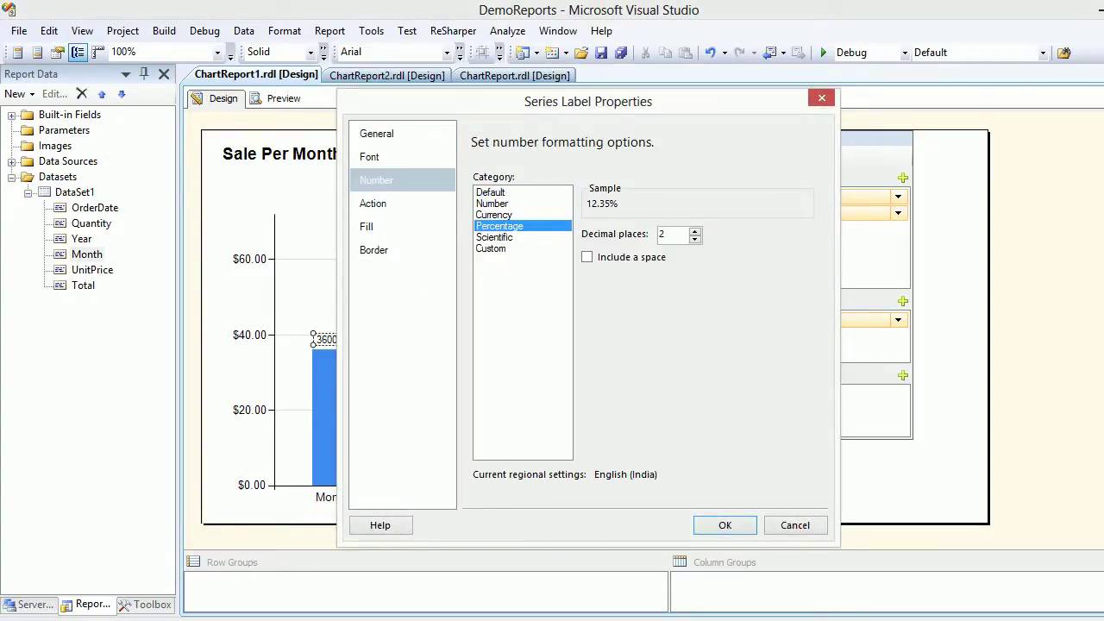
click(494, 215)
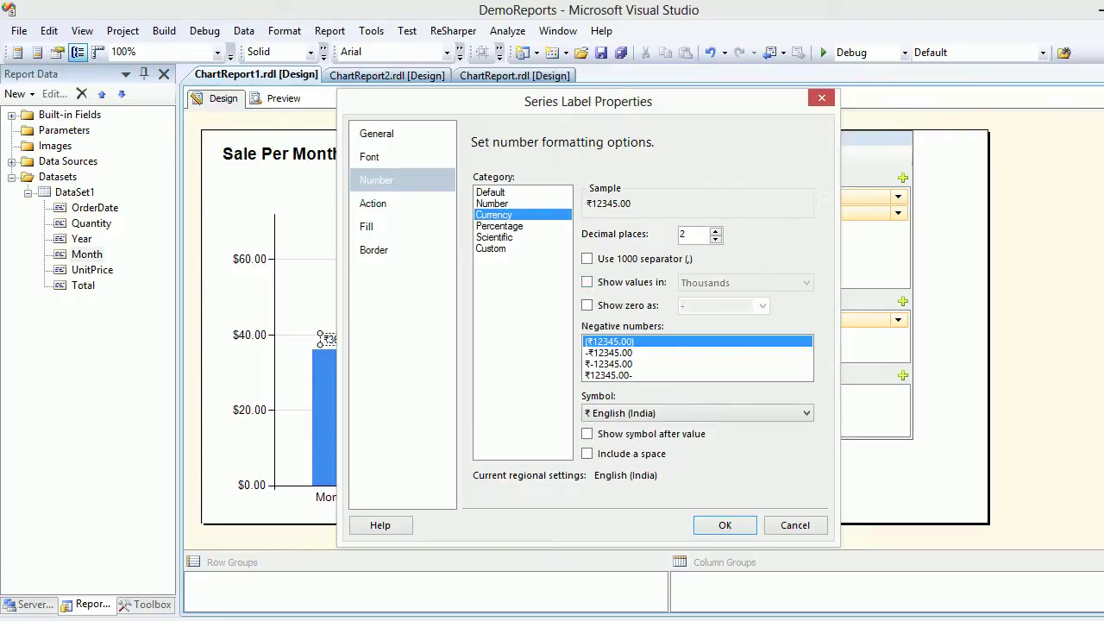
- Set the data labels' currency symbol to $ English (United States) and apply the label properties
click(697, 413)
drag(806, 164, 806, 140)
scroll(697, 233, up, 10)
scroll(697, 232, up, 10)
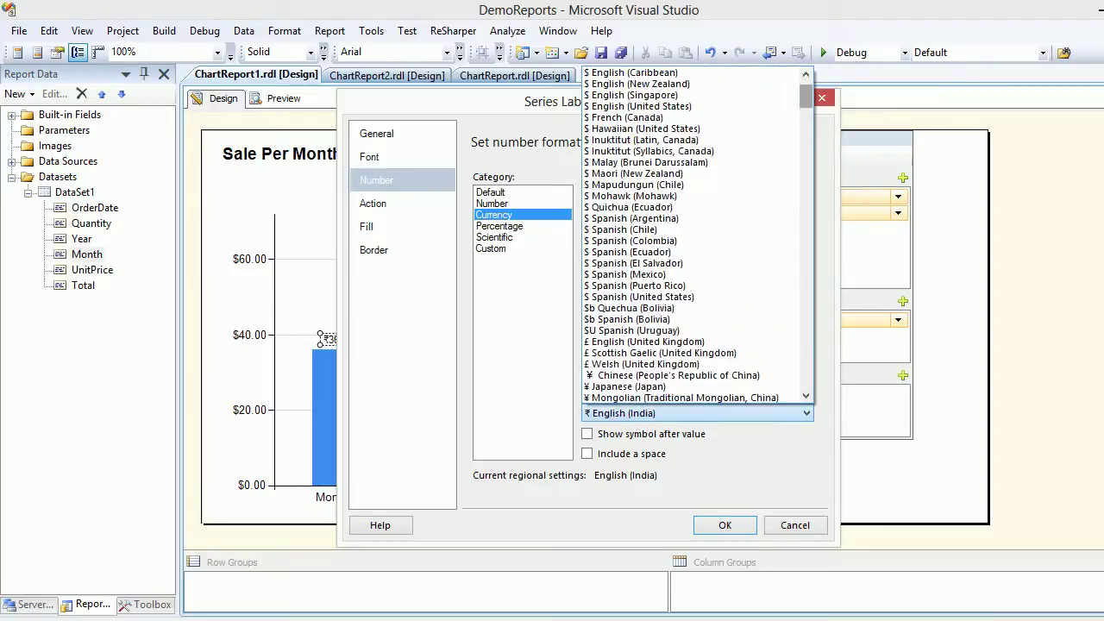
click(638, 107)
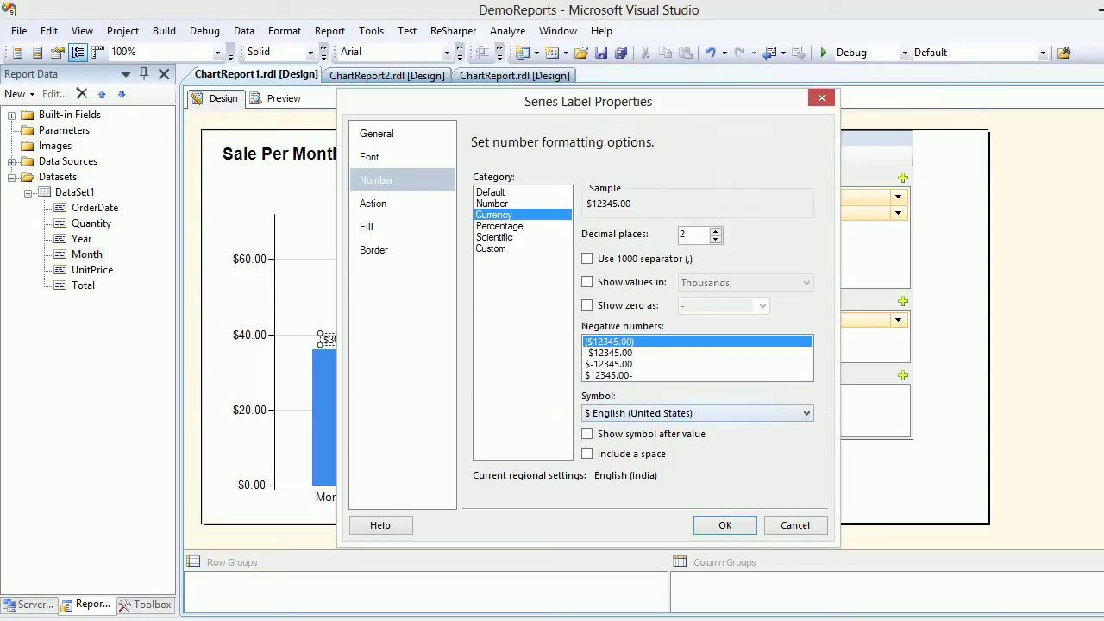
click(724, 525)
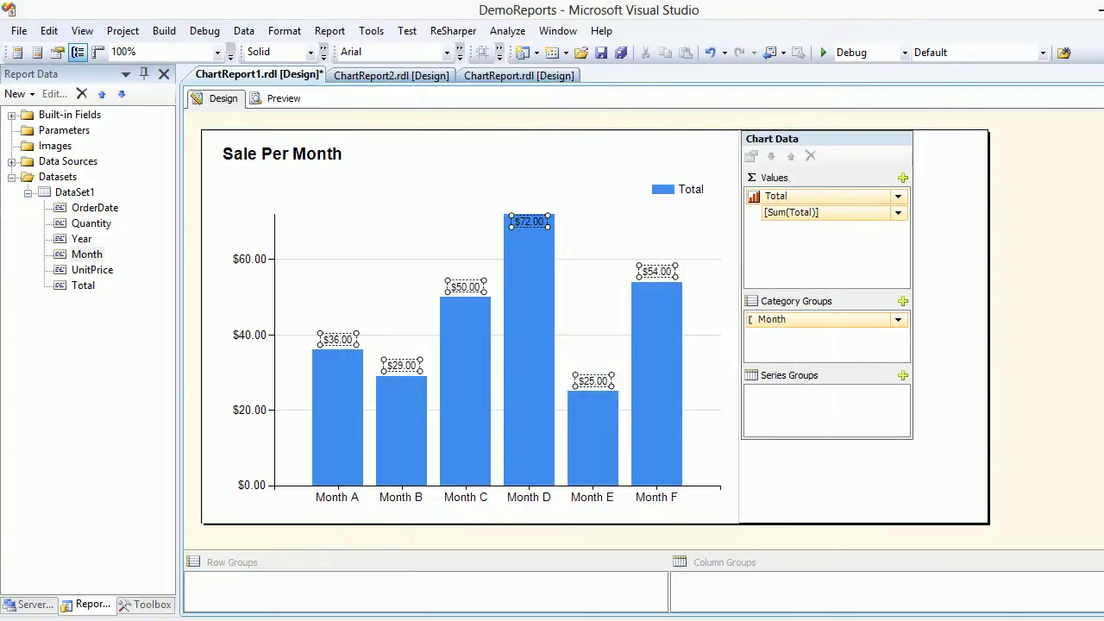
- Save the report, preview the data labels and the month order on the horizontal axis, and return to the design
key(ctrl+s)
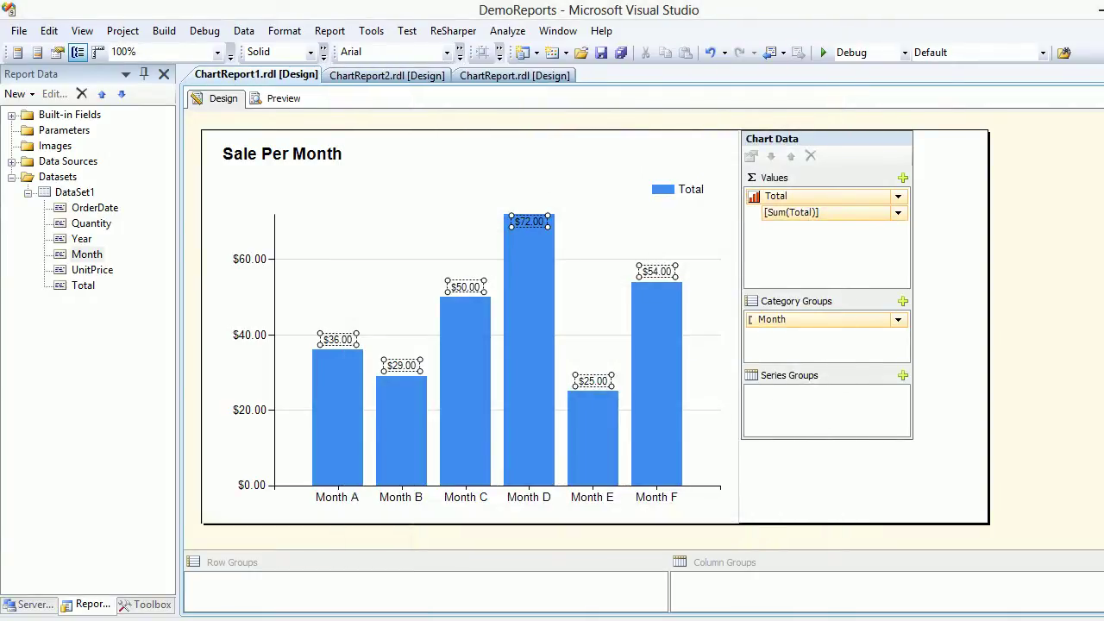
click(278, 98)
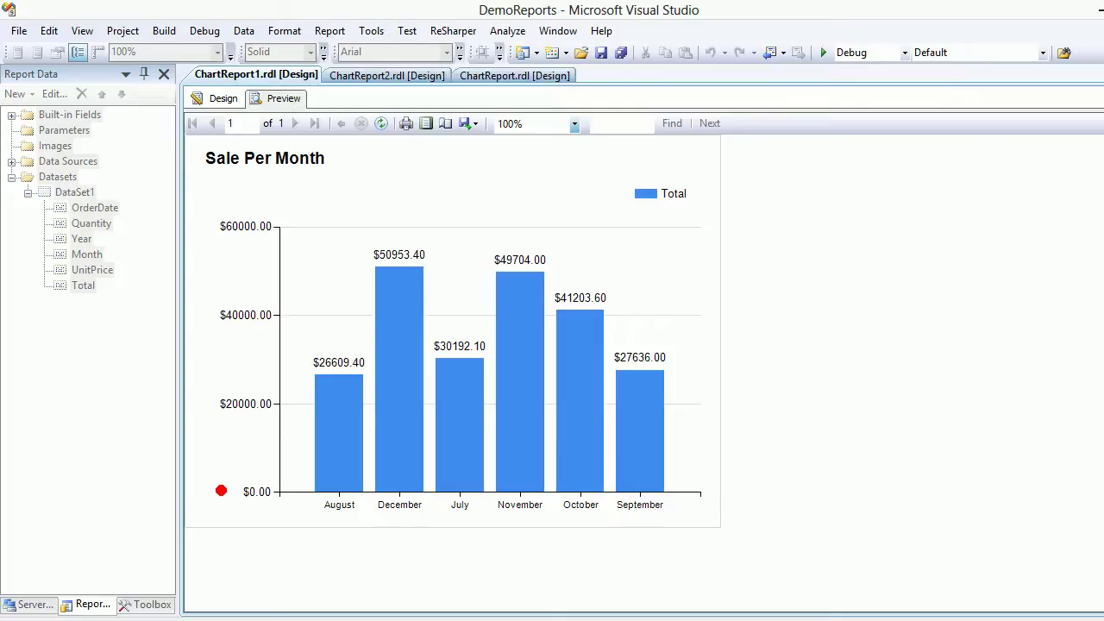
mouse_move(221, 490)
mouse_down()
mouse_move(389, 453)
mouse_move(565, 436)
mouse_move(752, 451)
mouse_move(682, 547)
mouse_move(247, 545)
mouse_move(256, 523)
mouse_move(223, 499)
mouse_up()
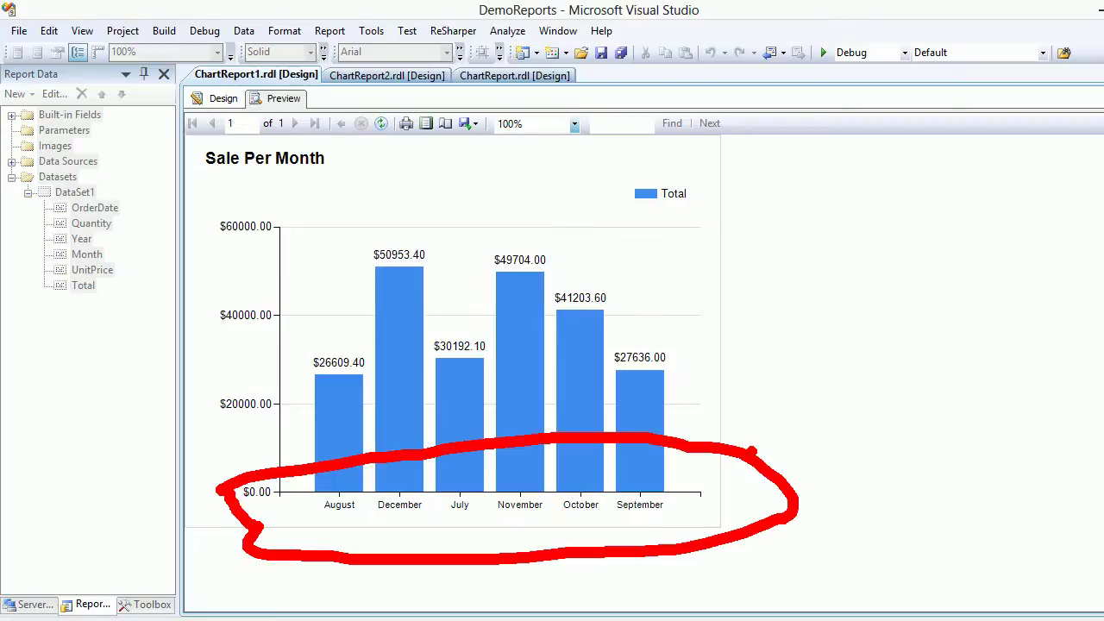
key(Escape)
click(215, 99)
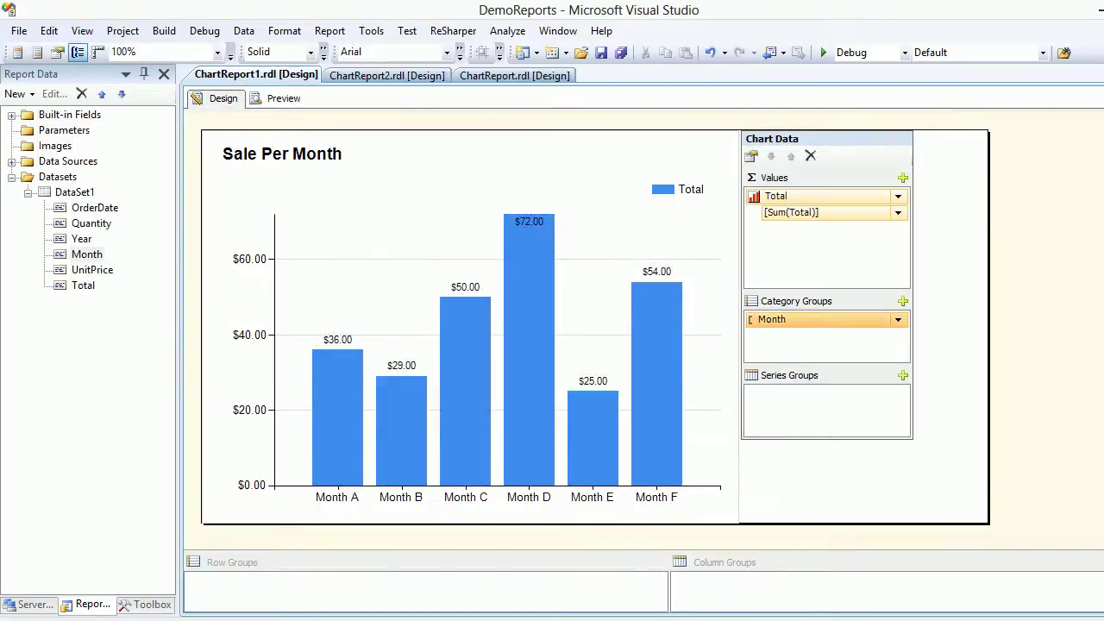
- Sort the Month category group by [OrderDate], preview the report and return to the design
right_click(820, 321)
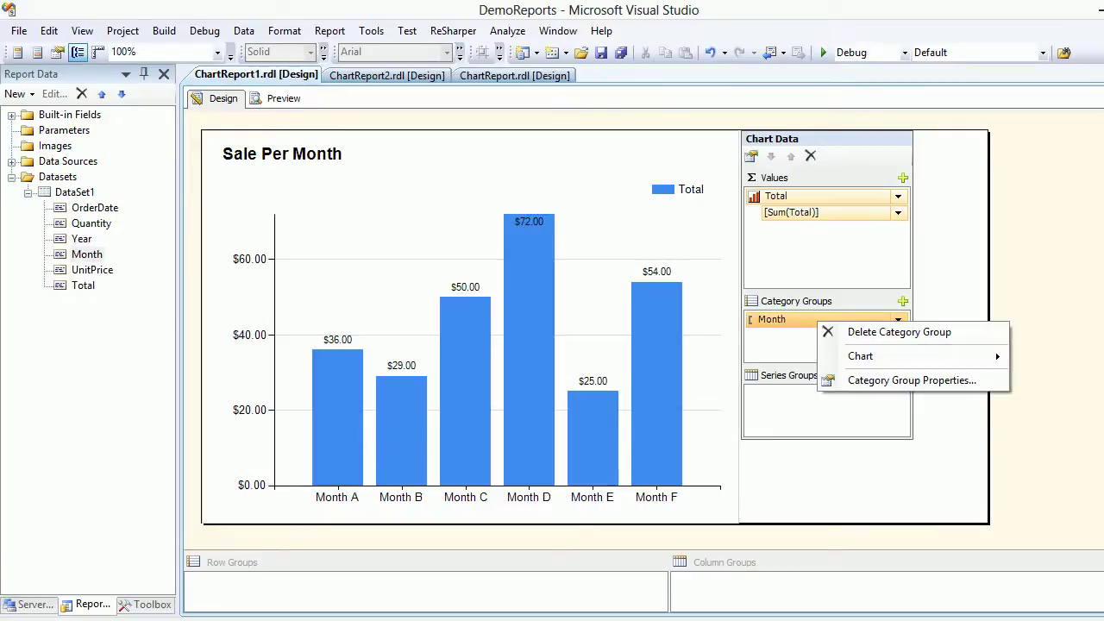
click(912, 381)
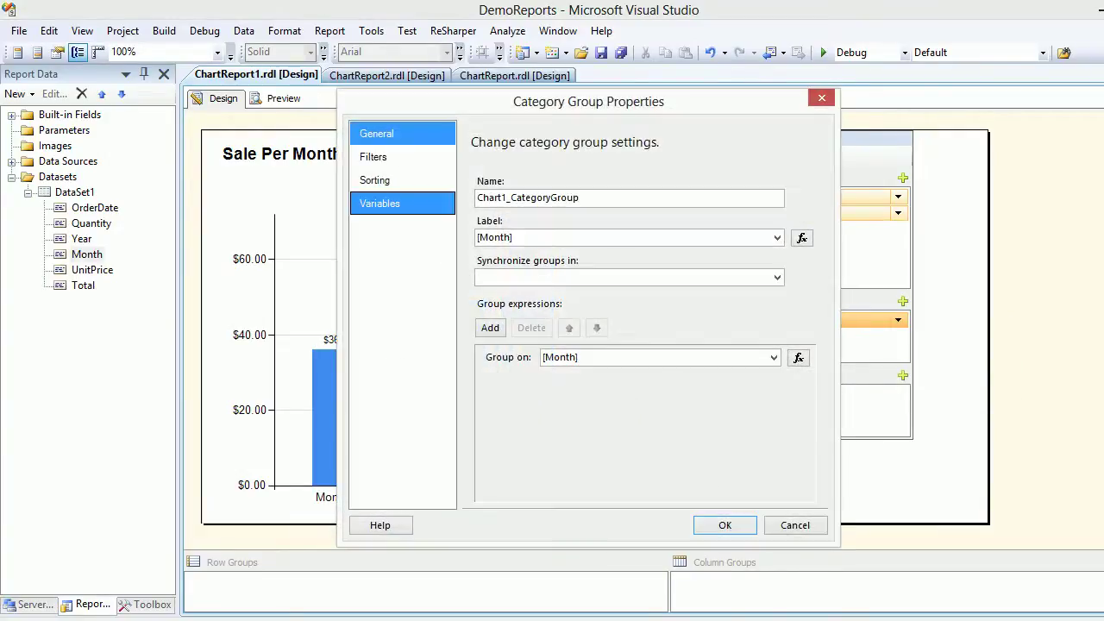
click(402, 179)
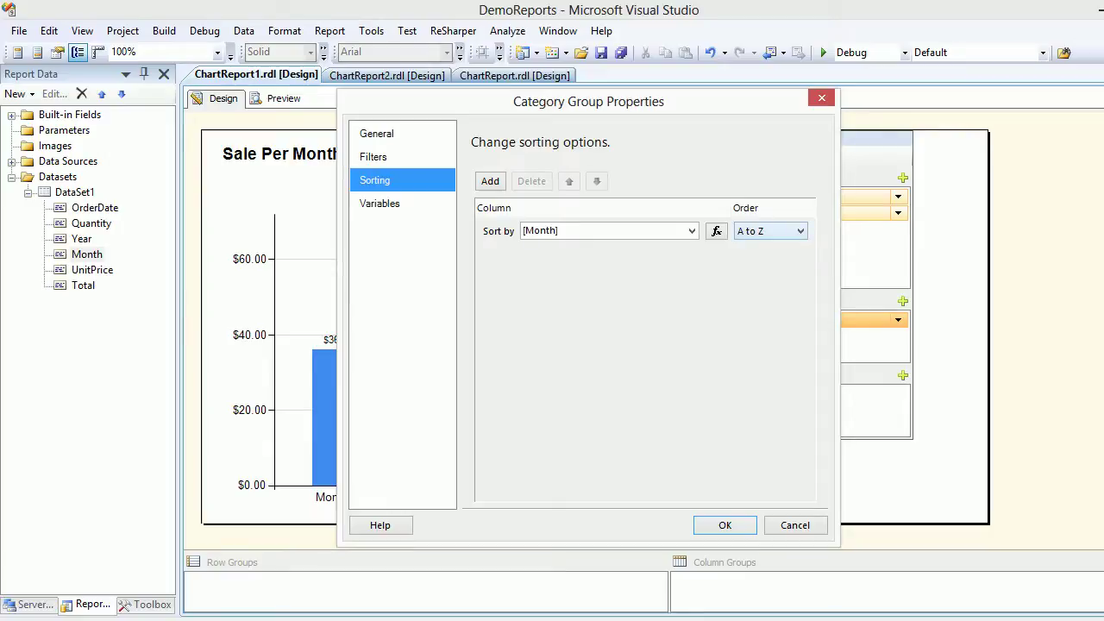
click(691, 230)
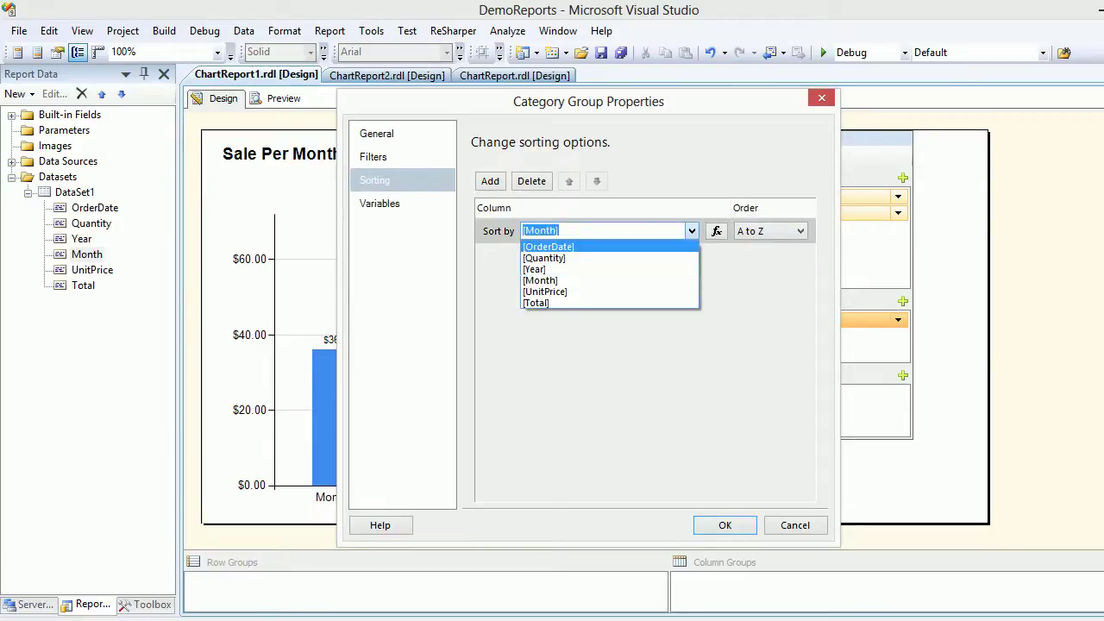
click(549, 246)
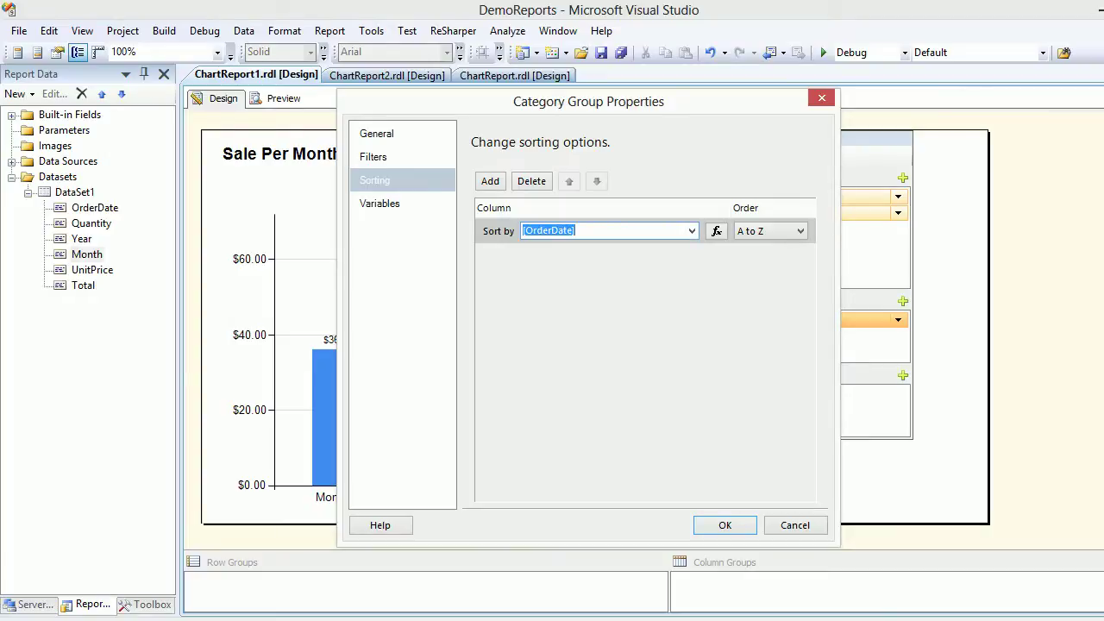
key(Return)
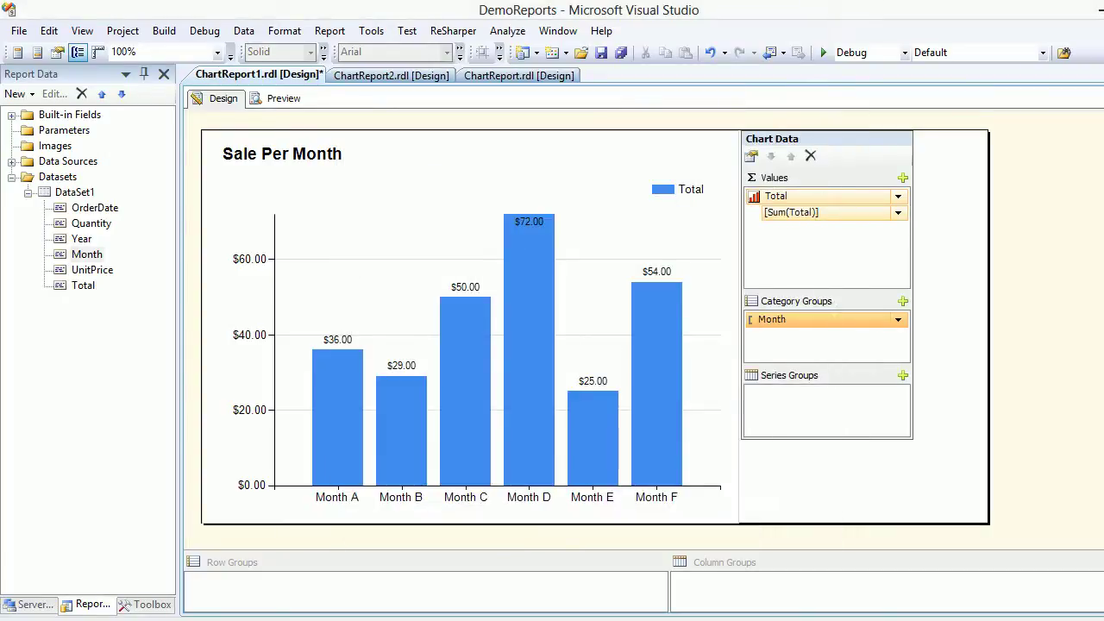
click(281, 99)
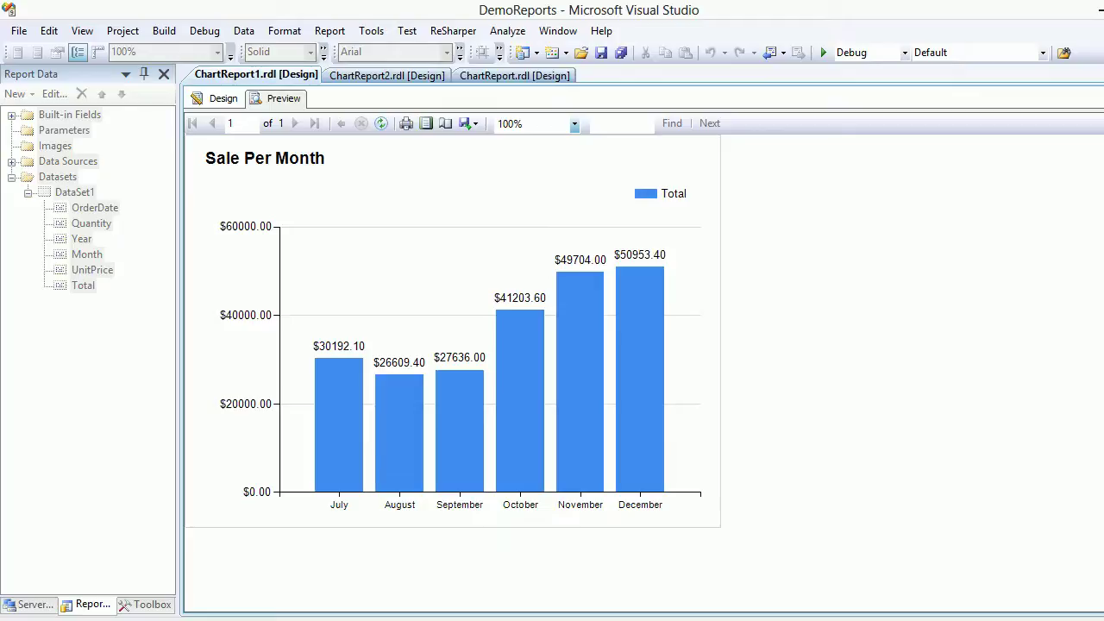
click(222, 98)
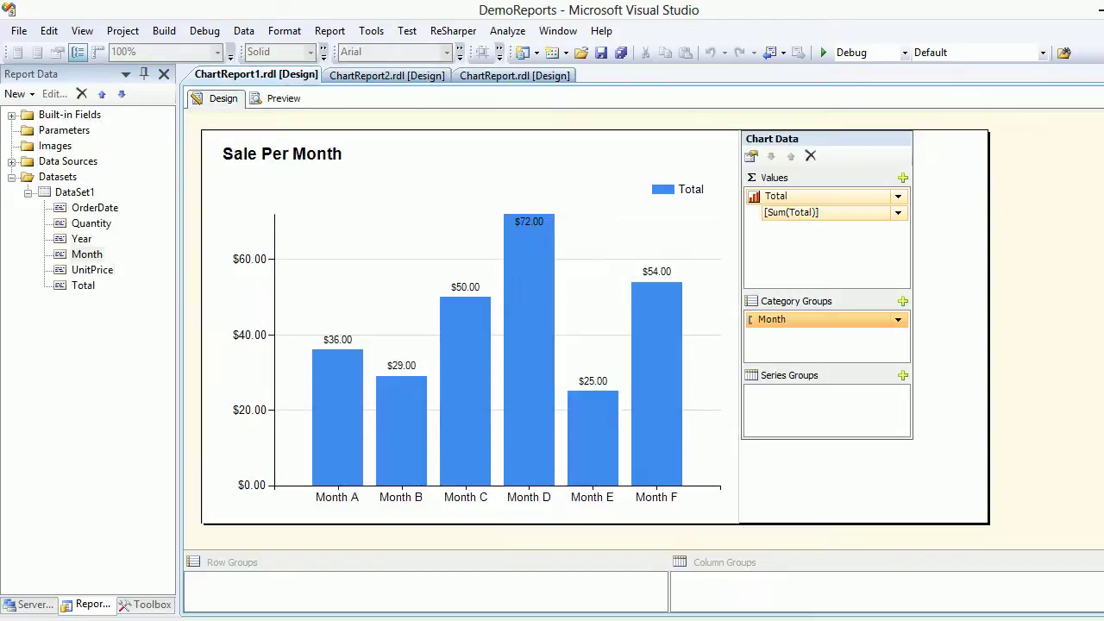